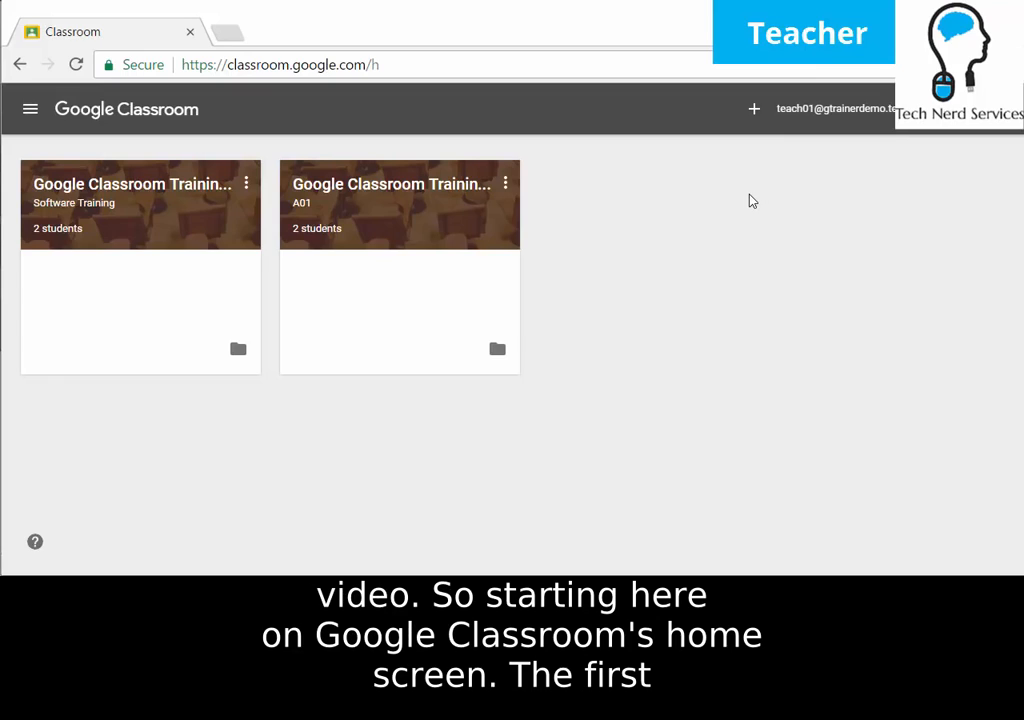
Start creating a new class, then dismiss the form without creating it.
left_click(756, 110)
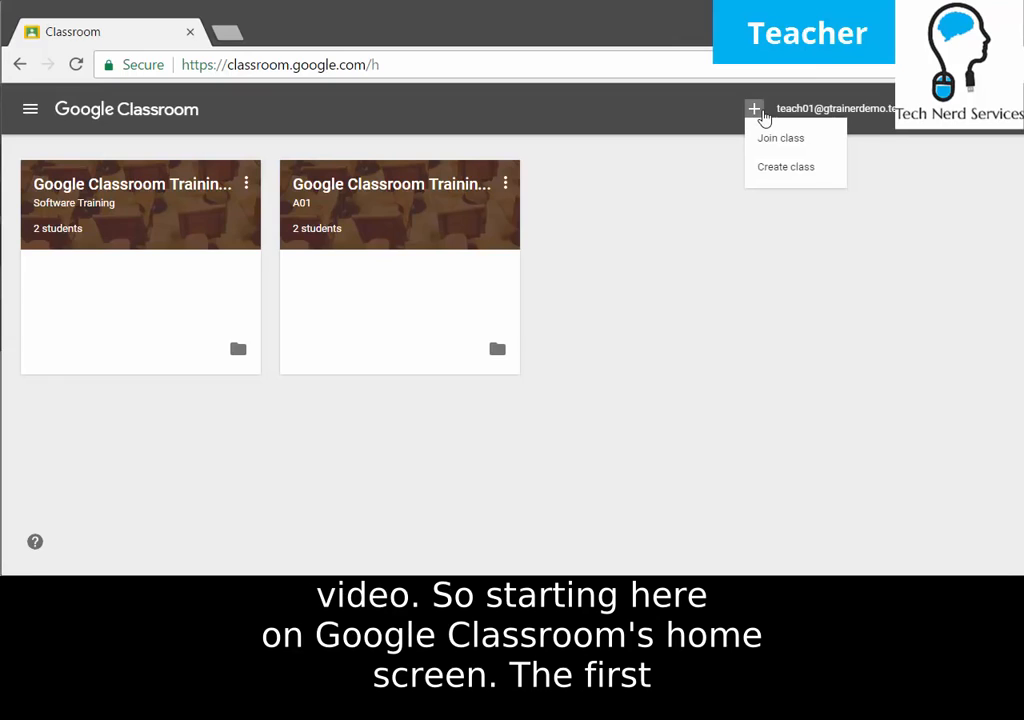
left_click(790, 170)
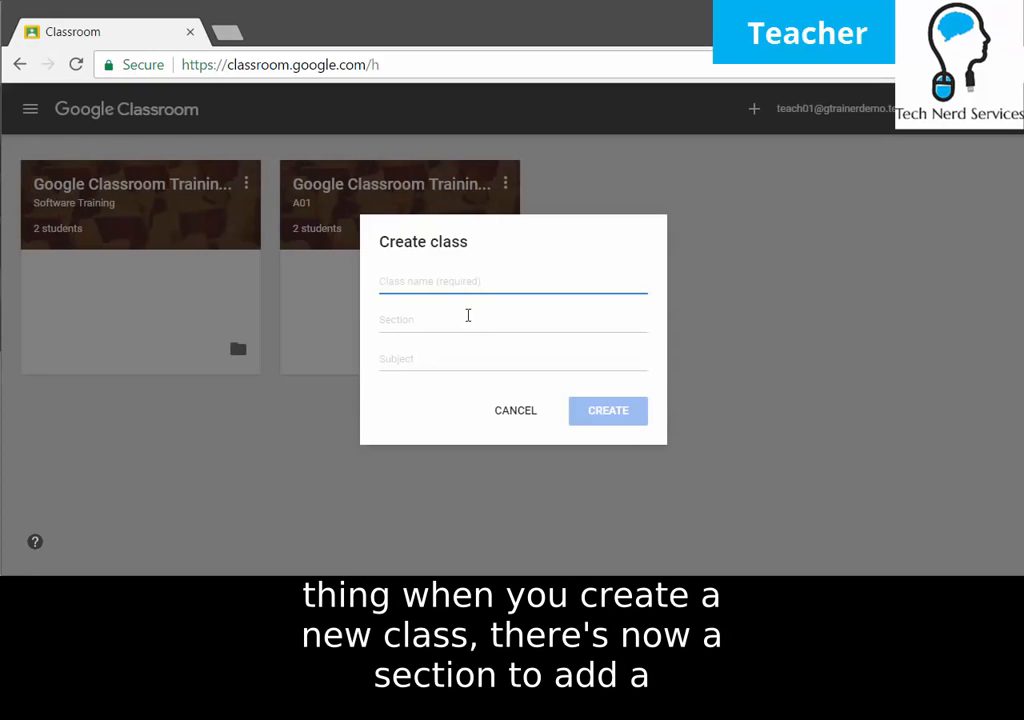
left_click(441, 366)
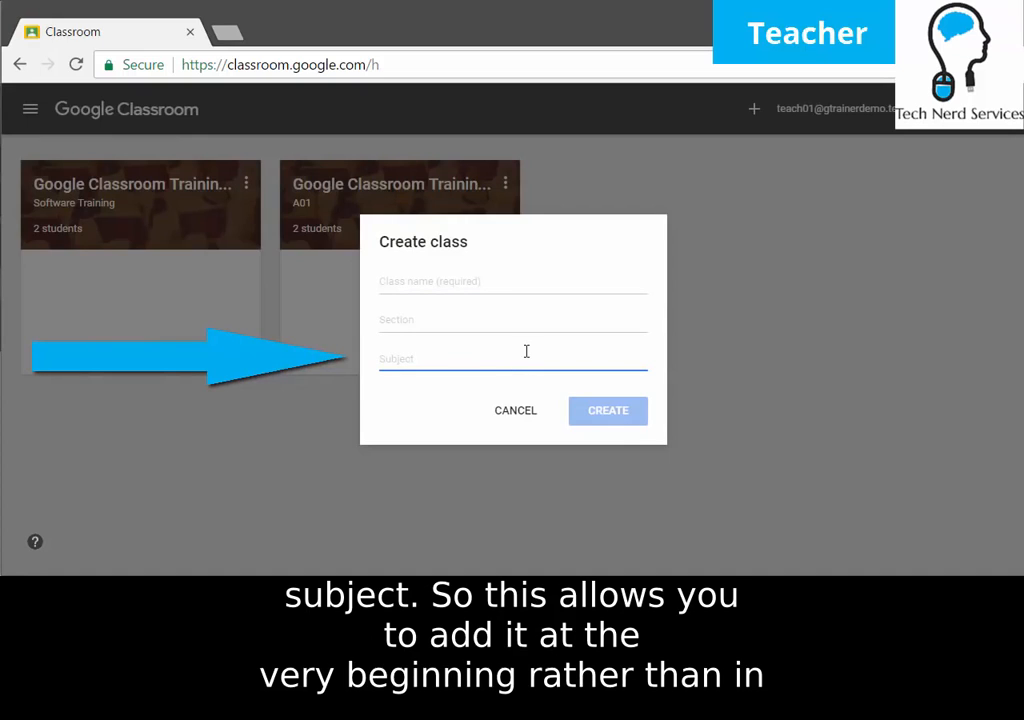
left_click(516, 412)
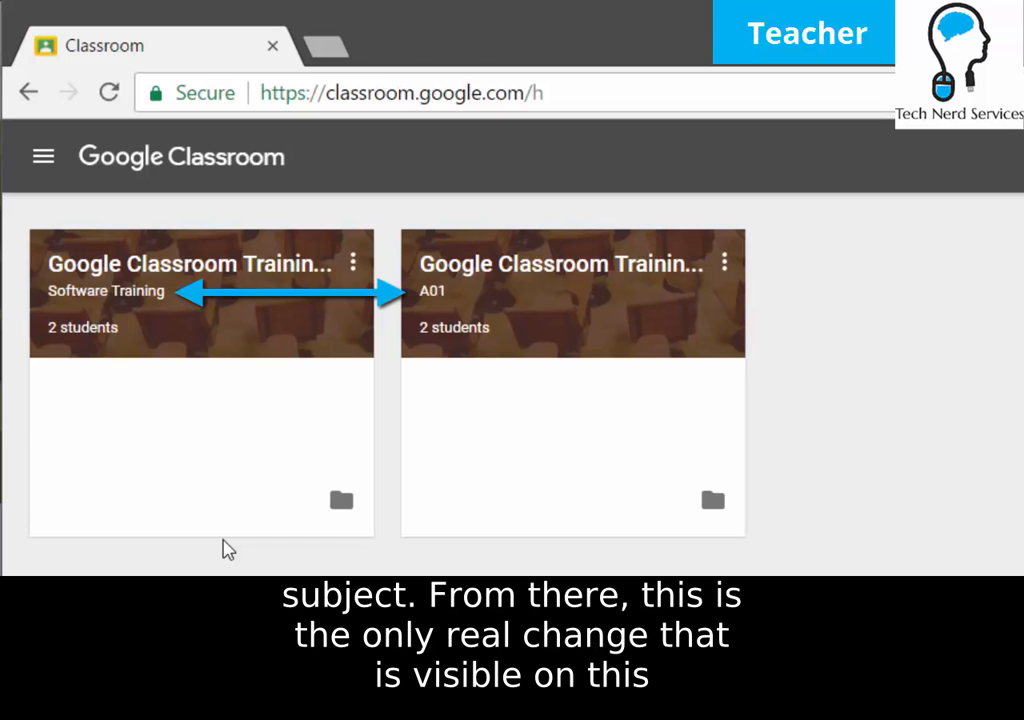
Open the Google Classroom Training 2017 class and scroll through its stream.
left_click(210, 280)
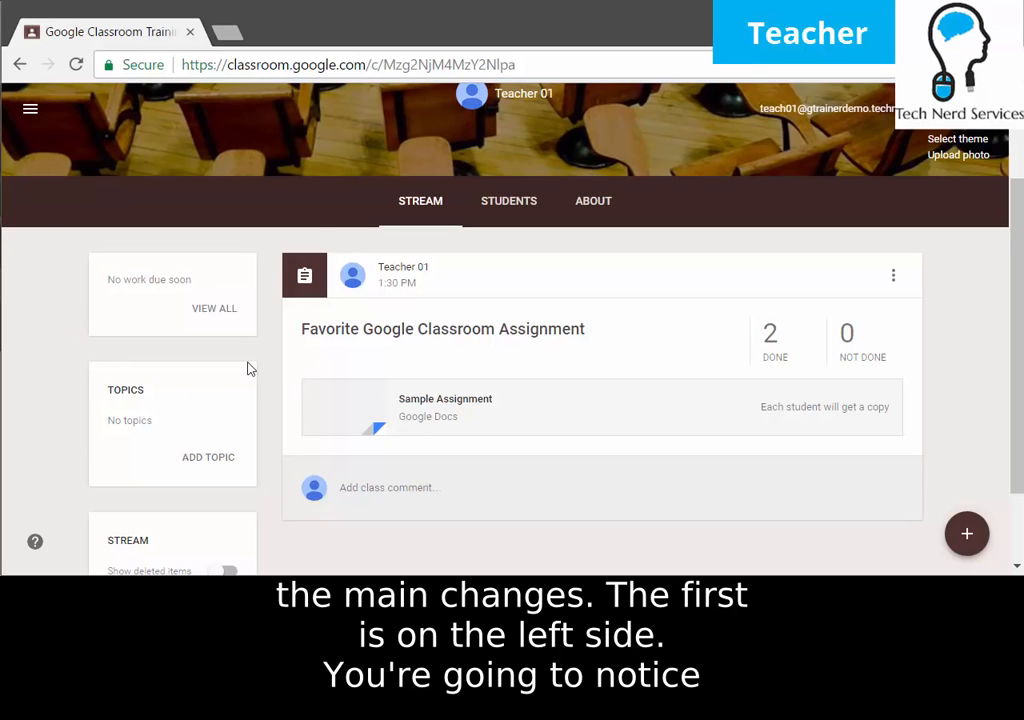
scroll(230, 365, "down", 2)
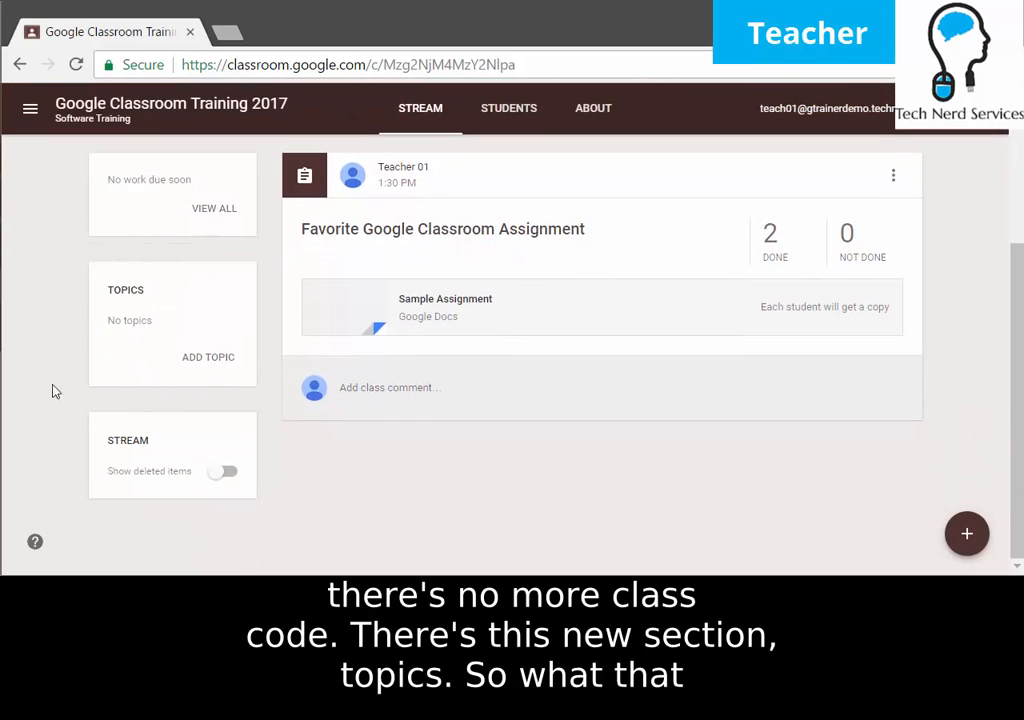
scroll(265, 420, "up", 2)
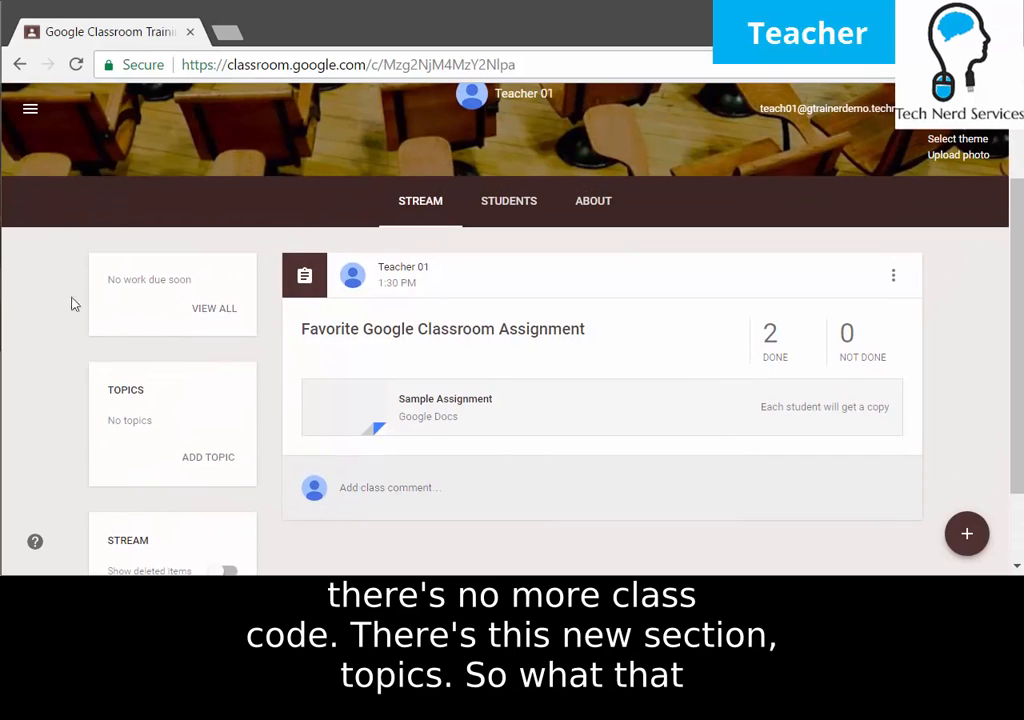
Check the Students tab and its class code options, then return to the Stream.
left_click(540, 209)
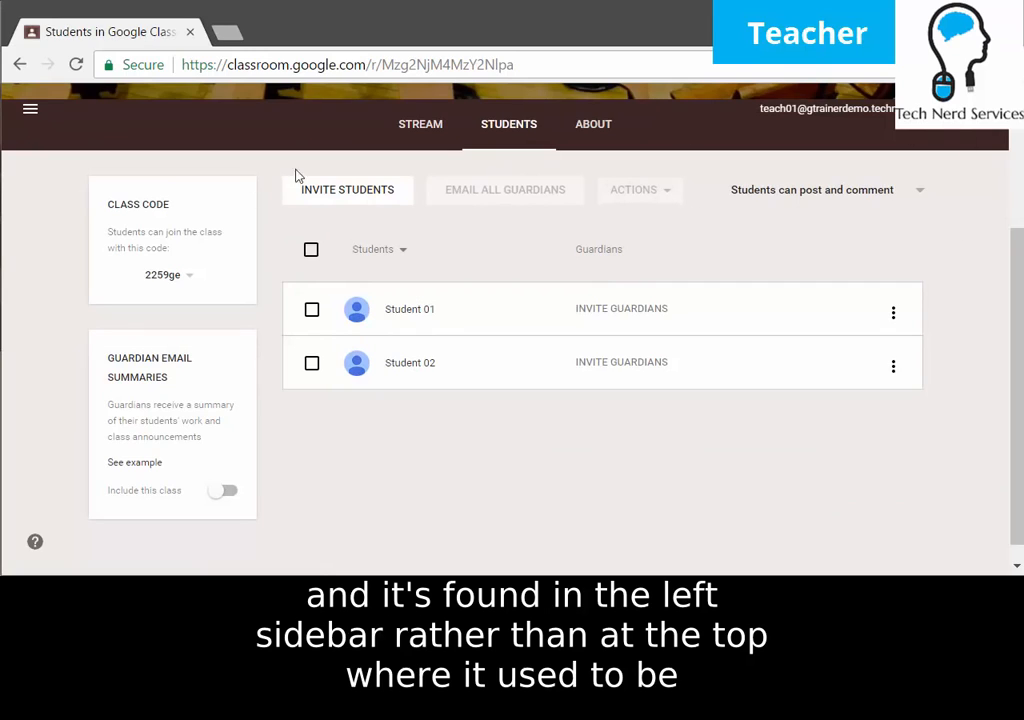
left_click(197, 289)
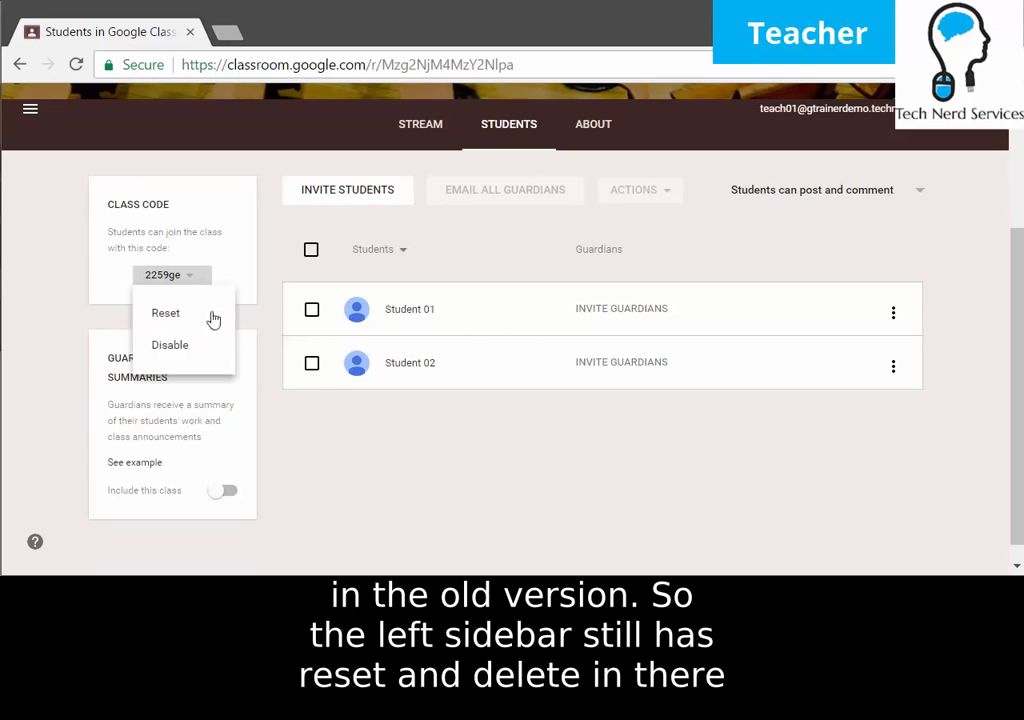
left_click(265, 352)
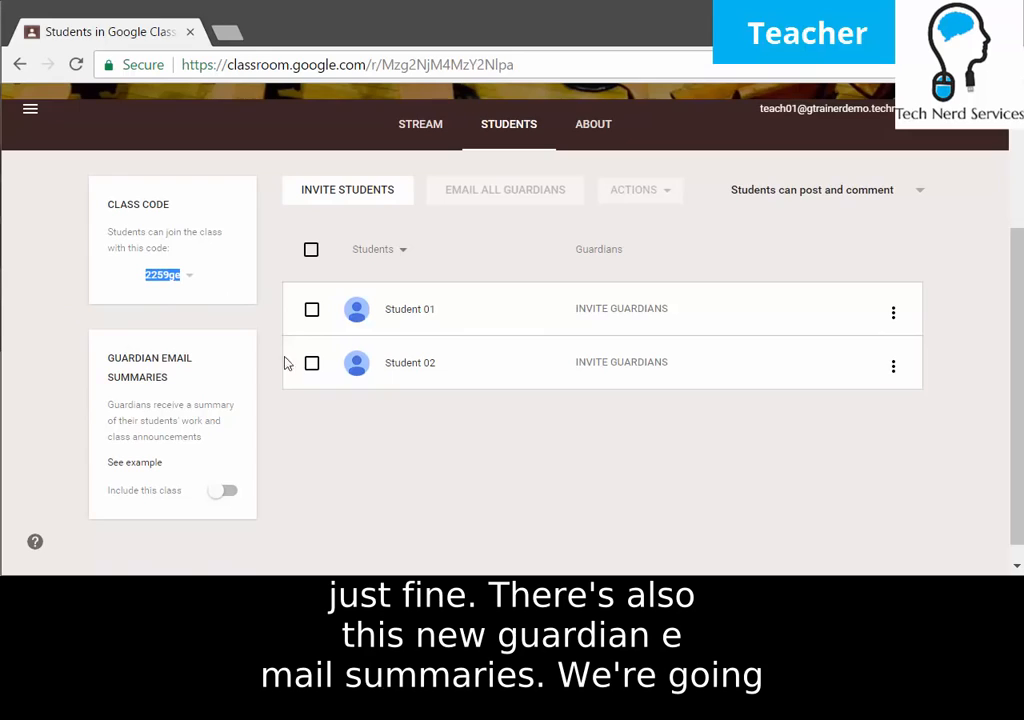
left_click(75, 335)
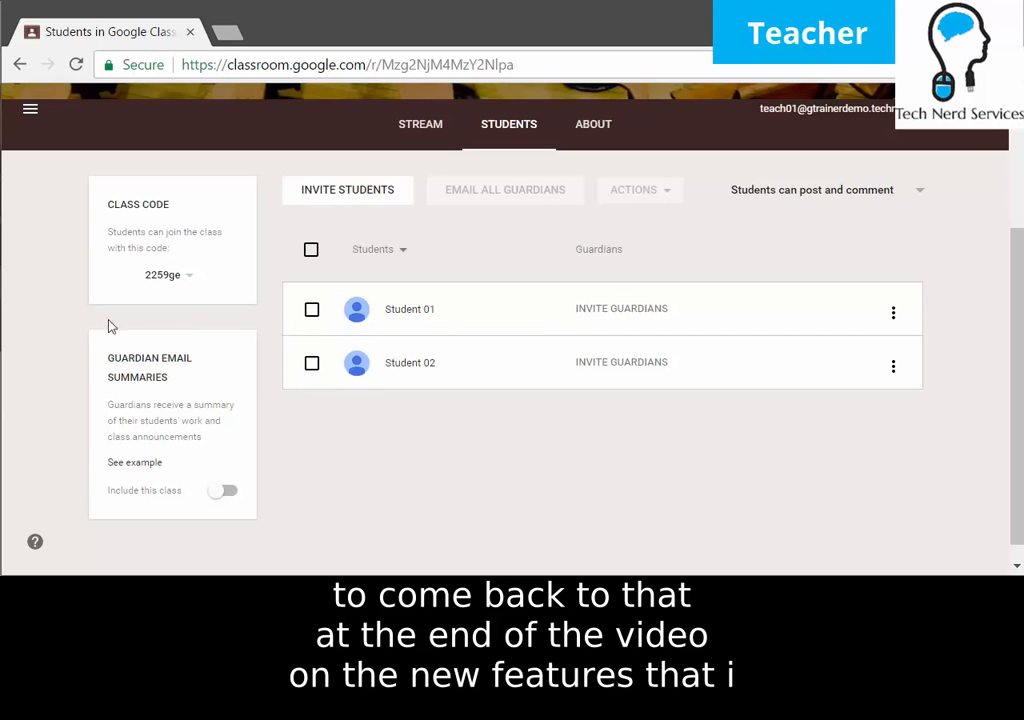
left_click(416, 132)
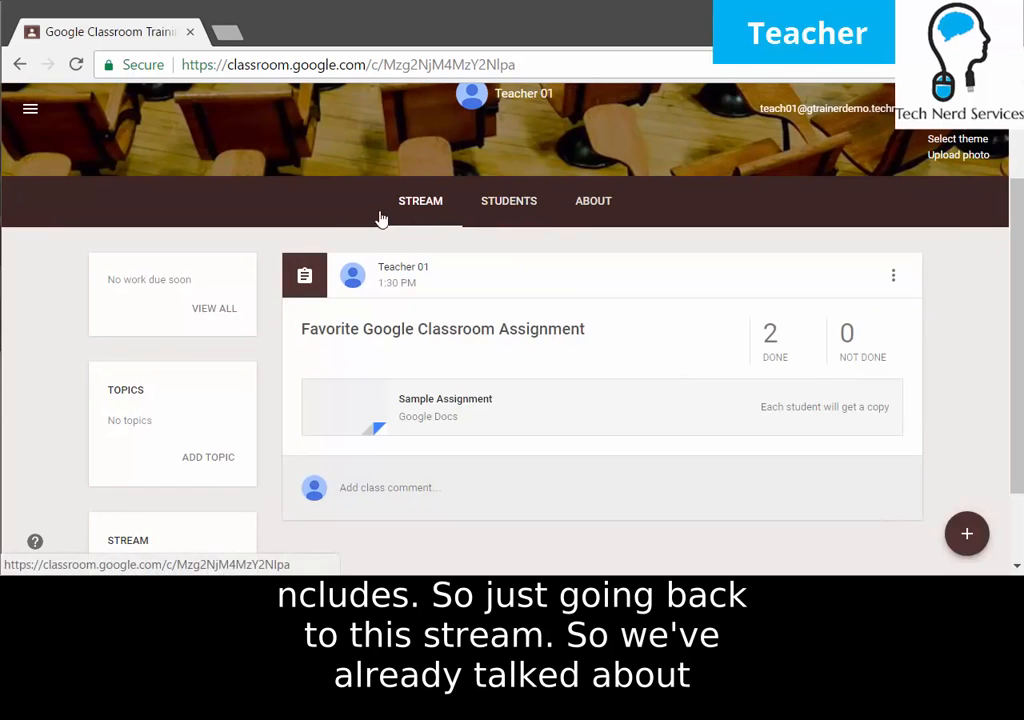
Create the Introduction topic, then the Google Classroom topic.
scroll(240, 212, "down", 3)
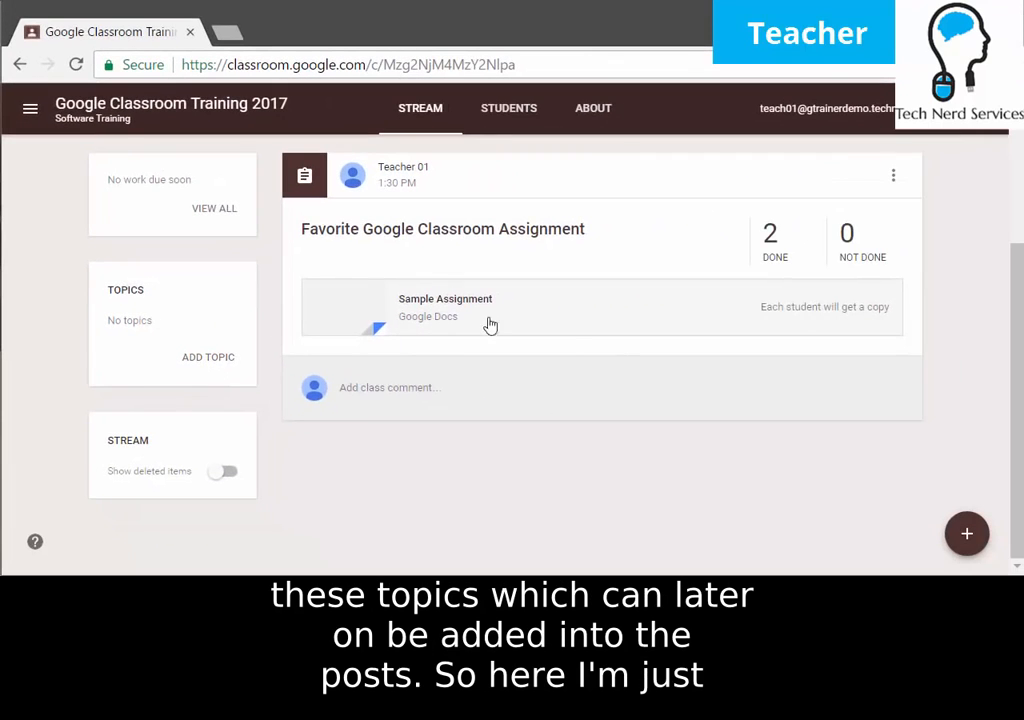
left_click(220, 361)
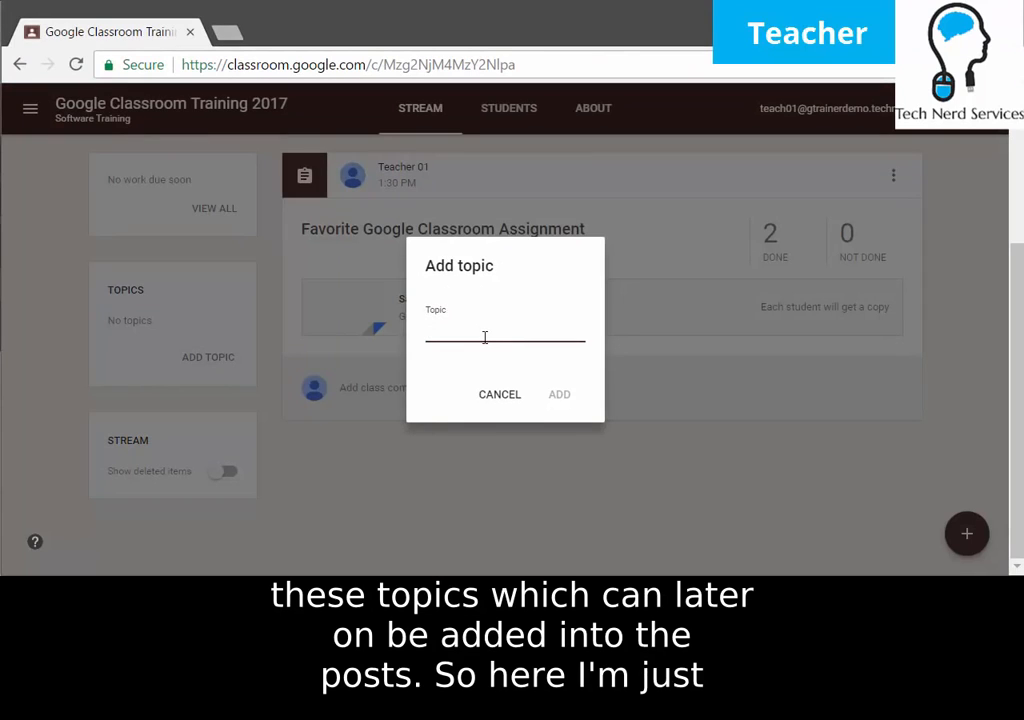
type("Introduction")
left_click(559, 396)
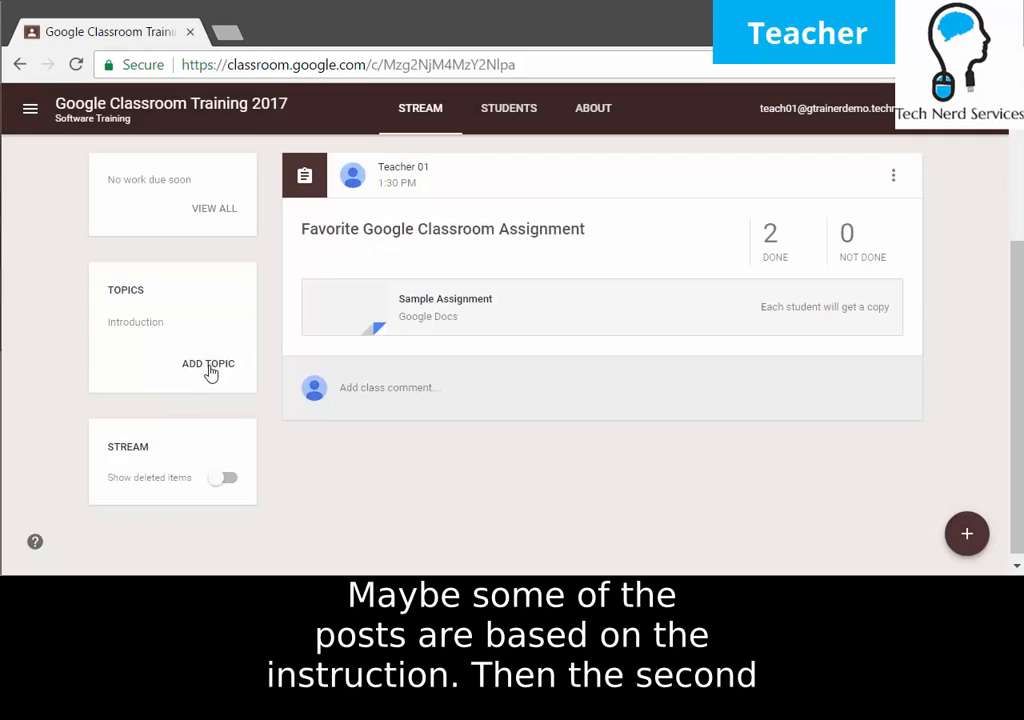
left_click(208, 364)
type("Google Classroom")
key("Return")
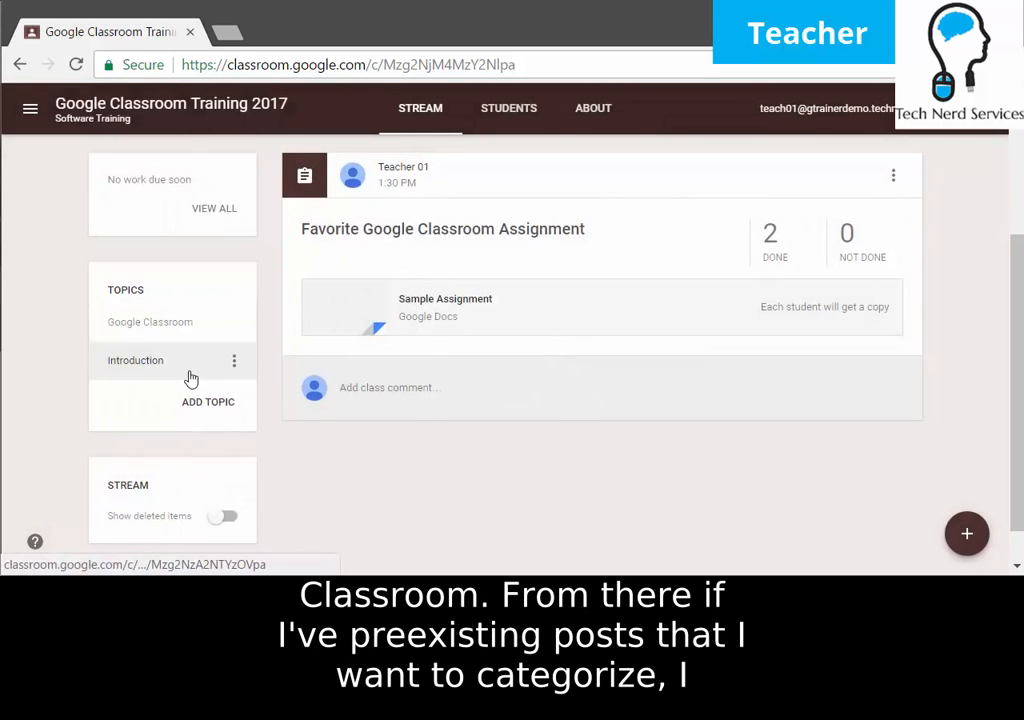
View the posts under the Google Classroom topic, then go back to the full stream.
scroll(640, 505, "up", 3)
scroll(645, 434, "down", 1)
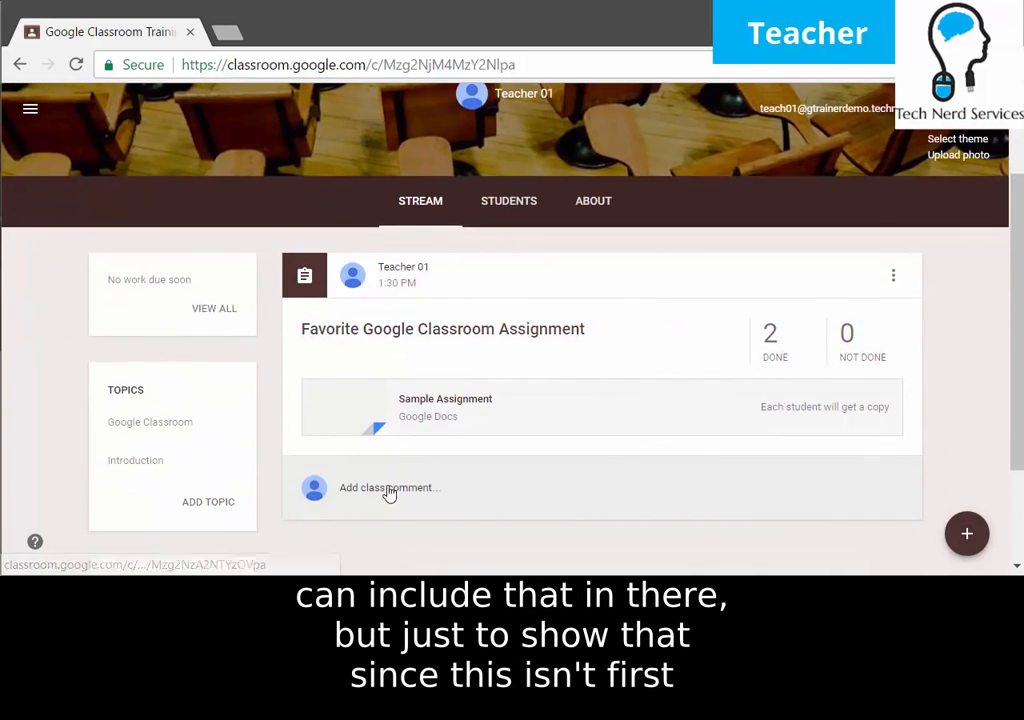
scroll(389, 491, "down", 1)
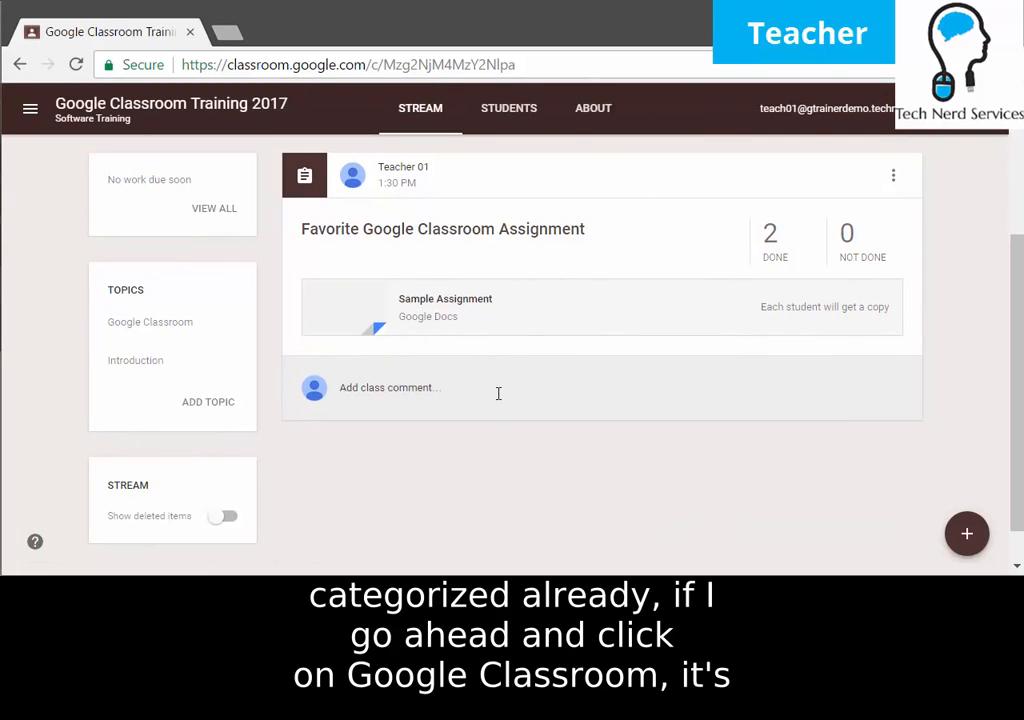
left_click(150, 322)
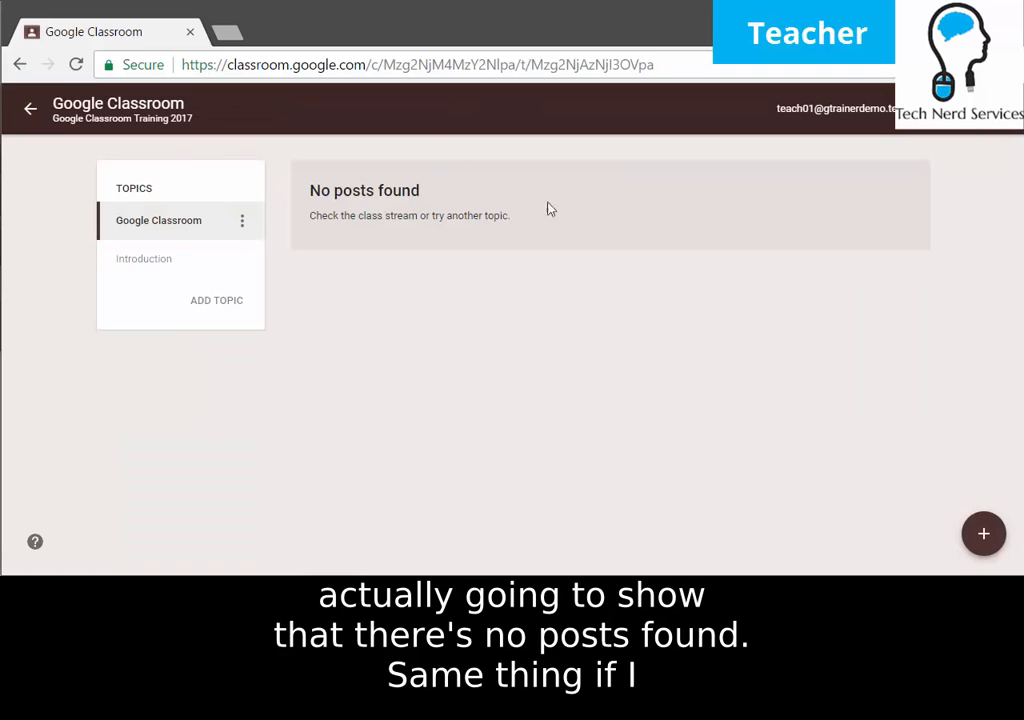
left_click(30, 108)
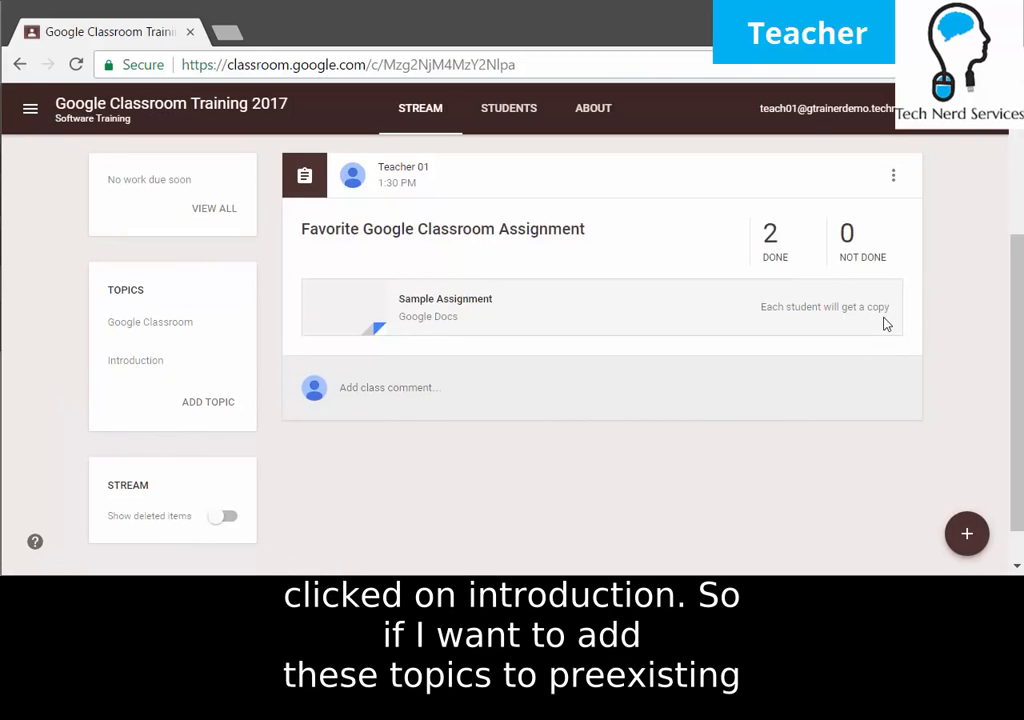
scroll(888, 318, "up", 1)
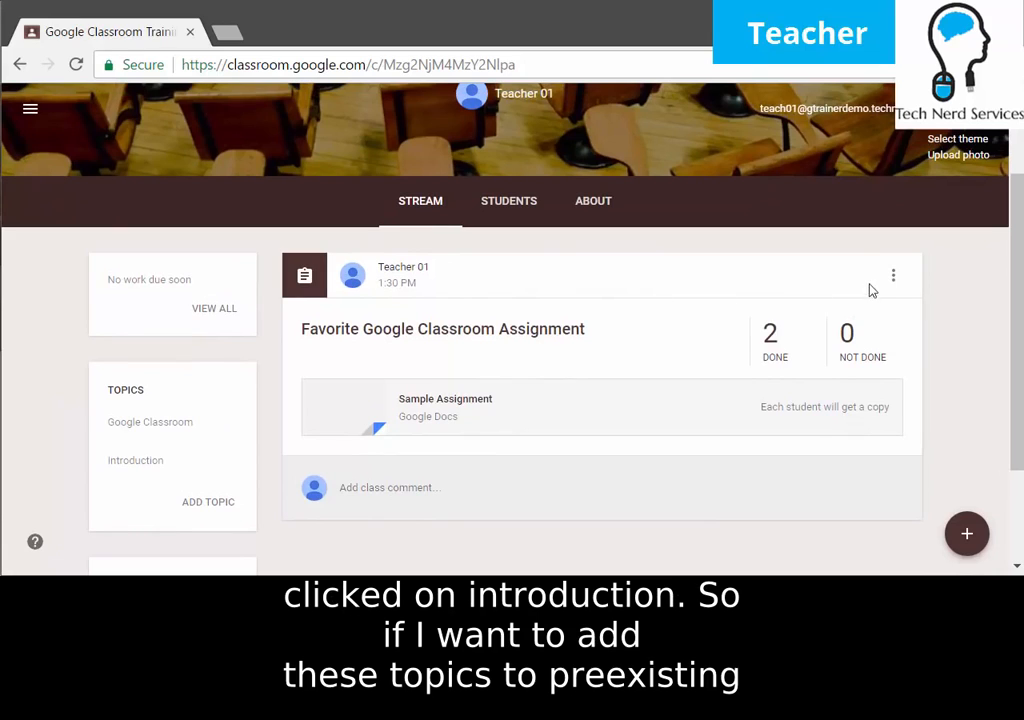
Edit the Favorite Google Classroom Assignment, choose the Google Classroom topic, and save.
left_click(895, 282)
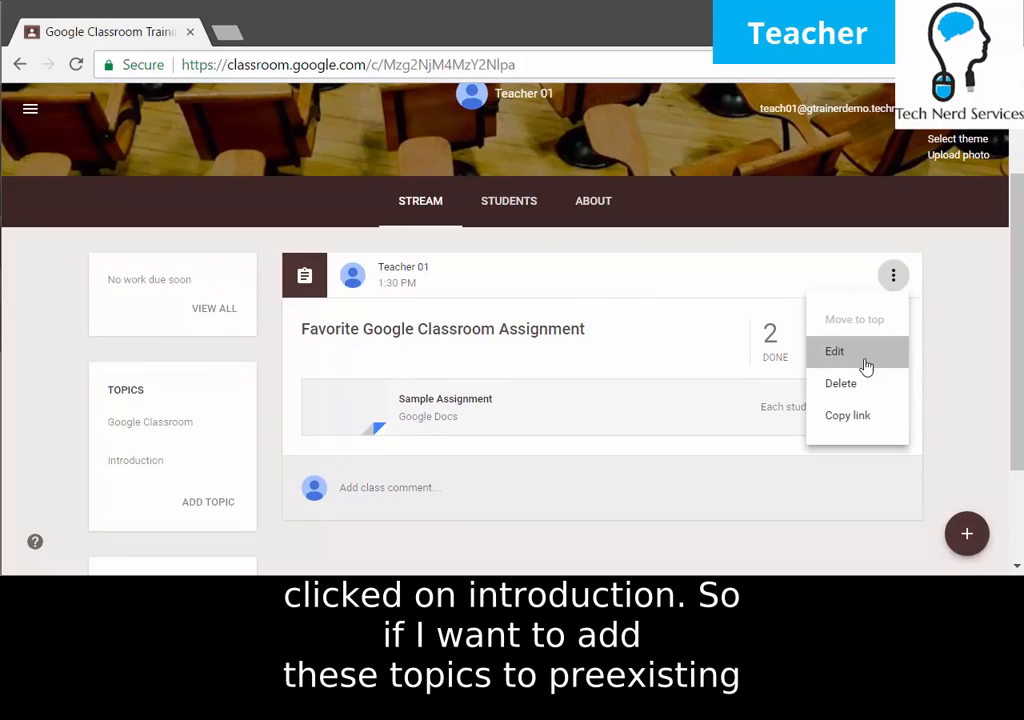
left_click(866, 366)
left_click(426, 366)
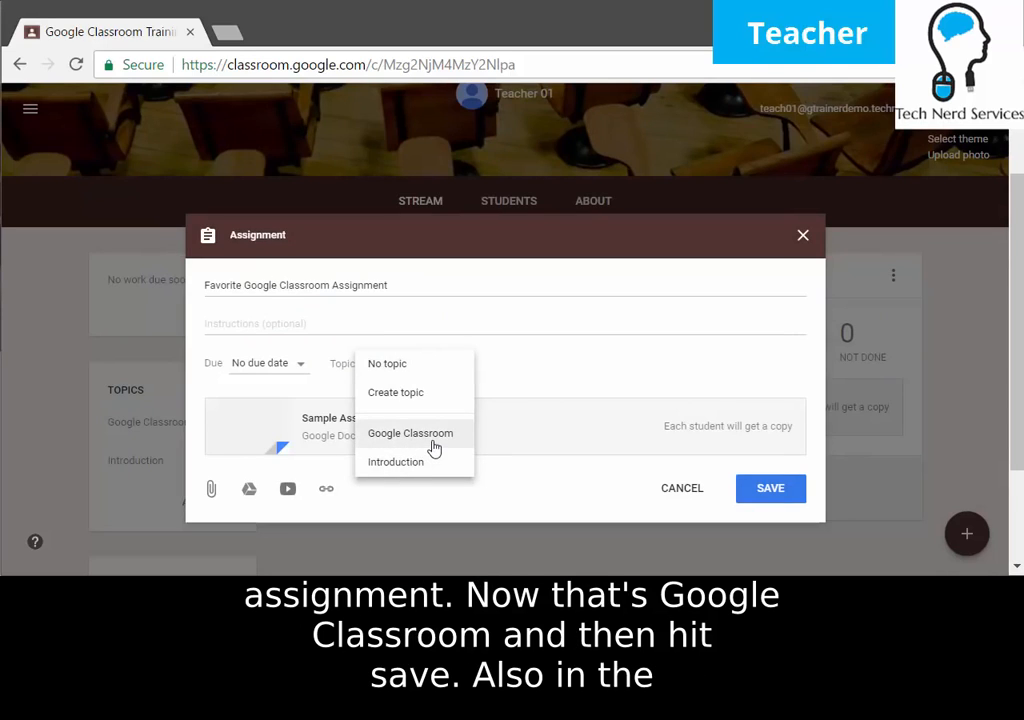
left_click(434, 449)
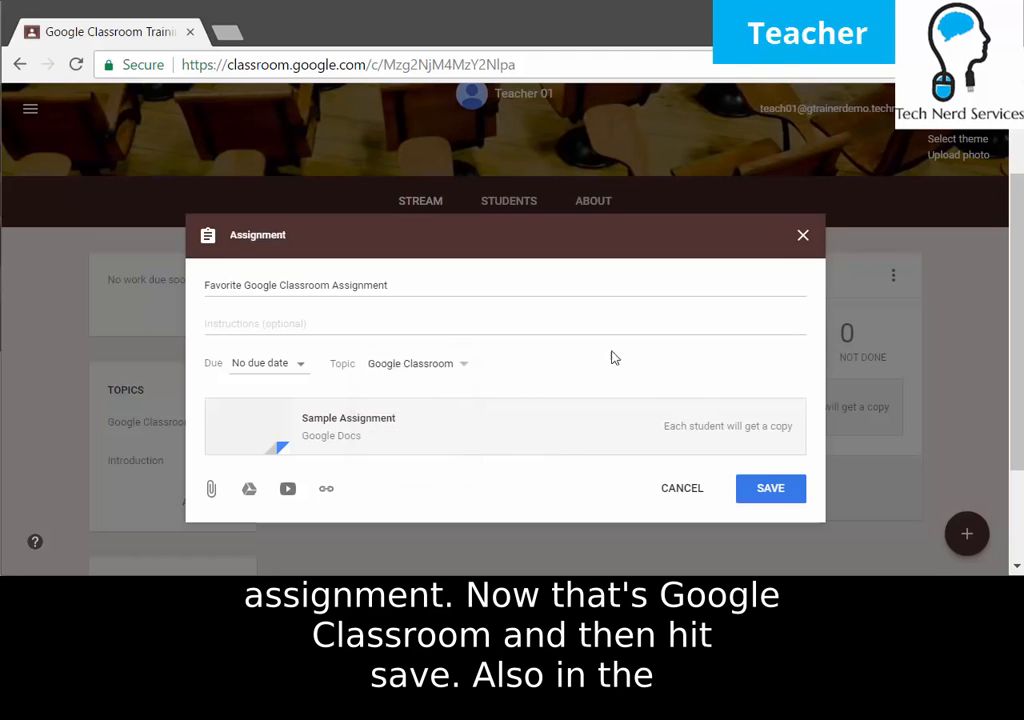
left_click(420, 366)
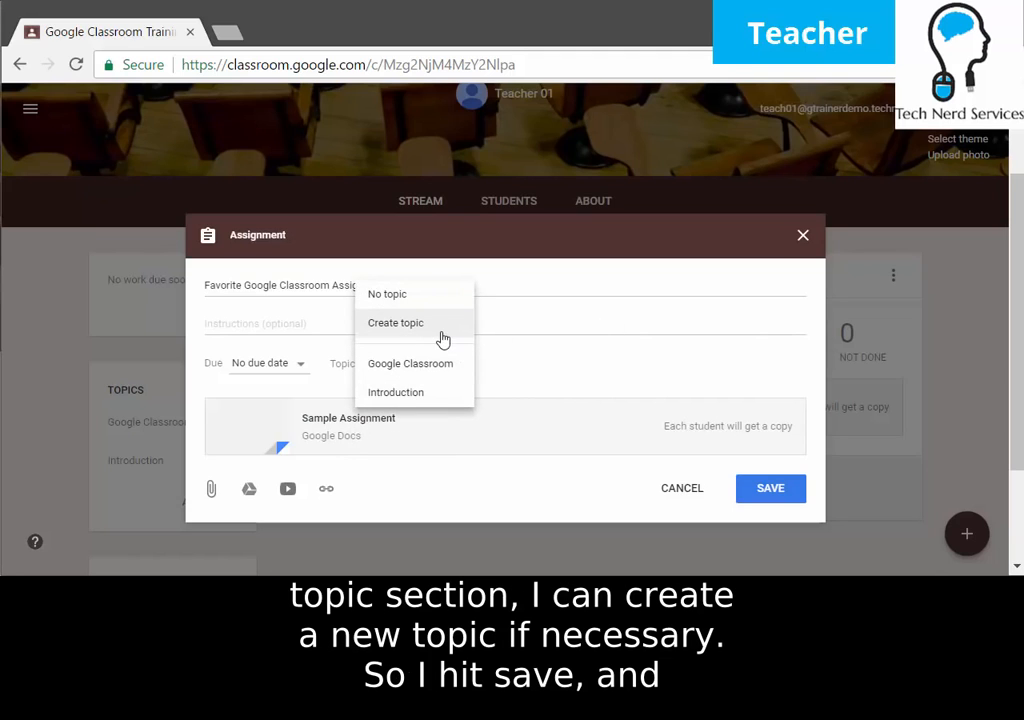
left_click(423, 366)
left_click(780, 496)
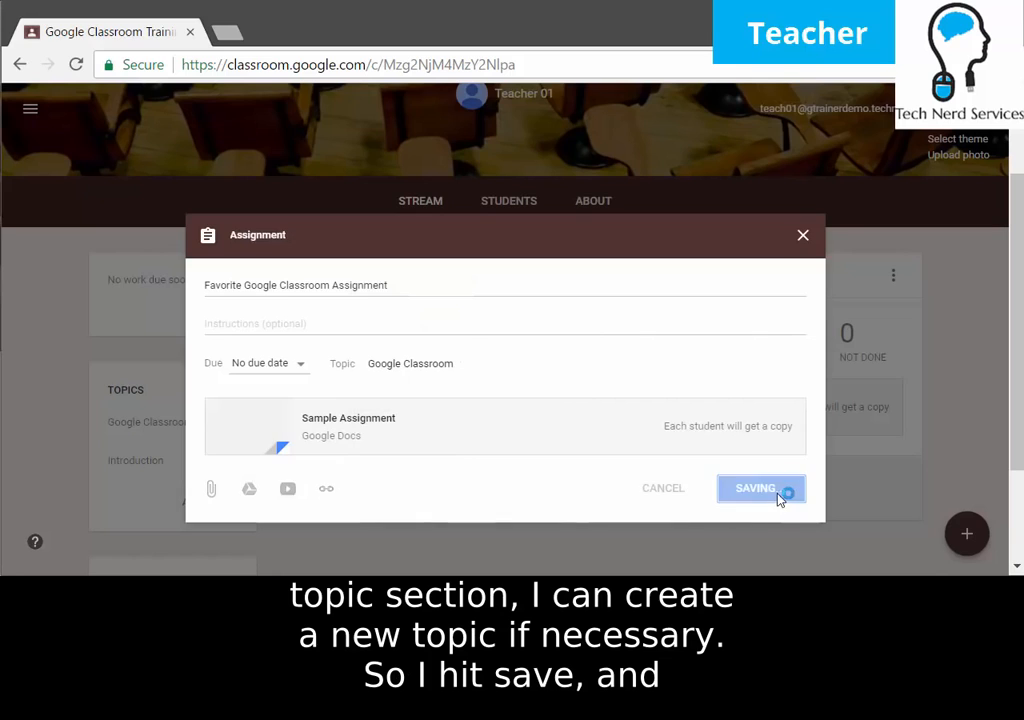
scroll(757, 478, "down", 1)
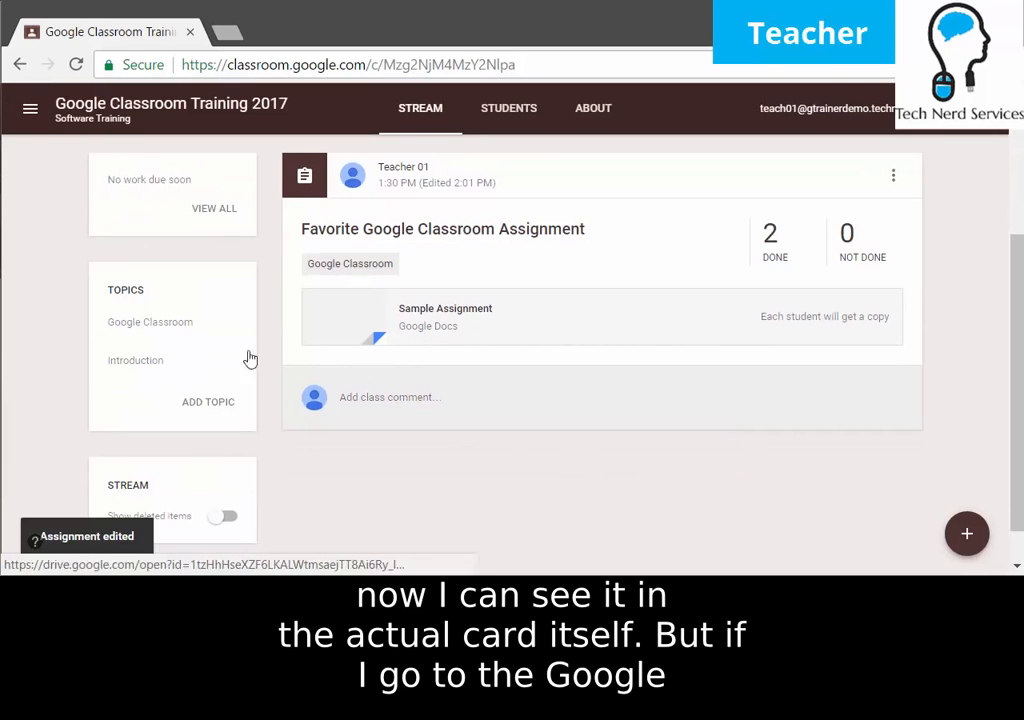
left_click(131, 330)
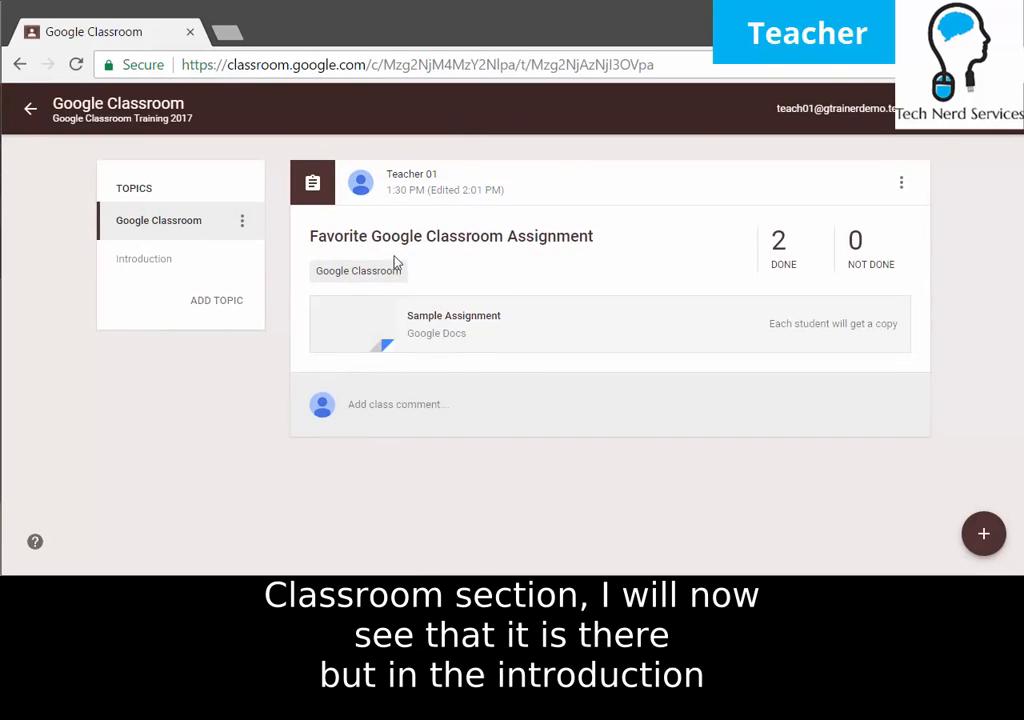
left_click(160, 262)
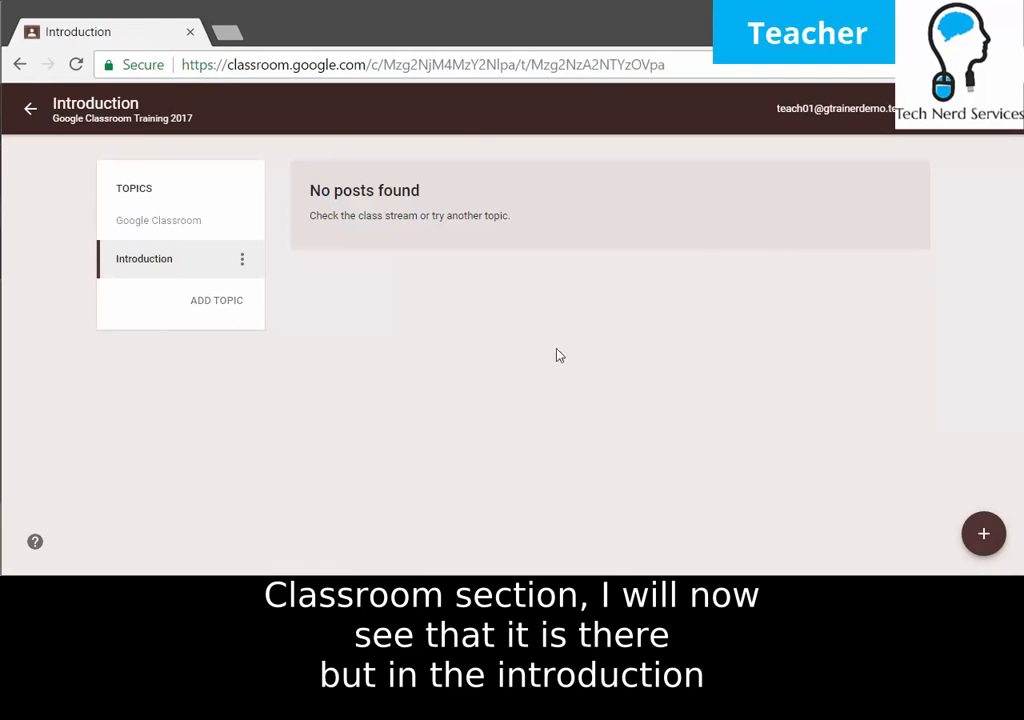
left_click(31, 111)
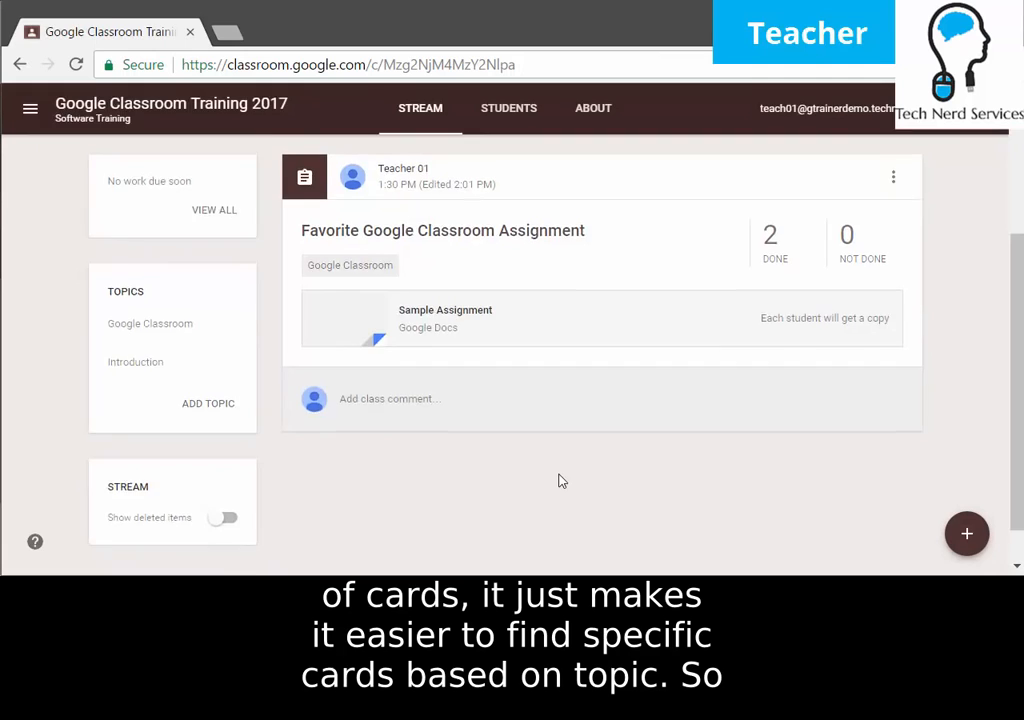
scroll(587, 481, "up", 1)
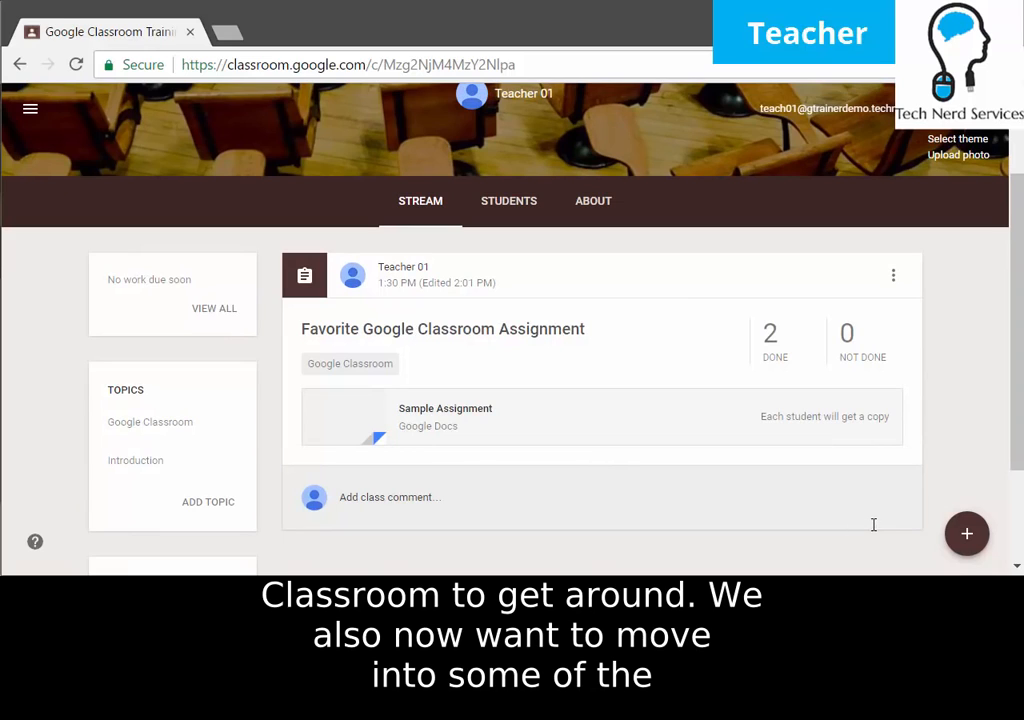
Create a new announcement with the text 'Welcome'.
mouse_move(967, 540)
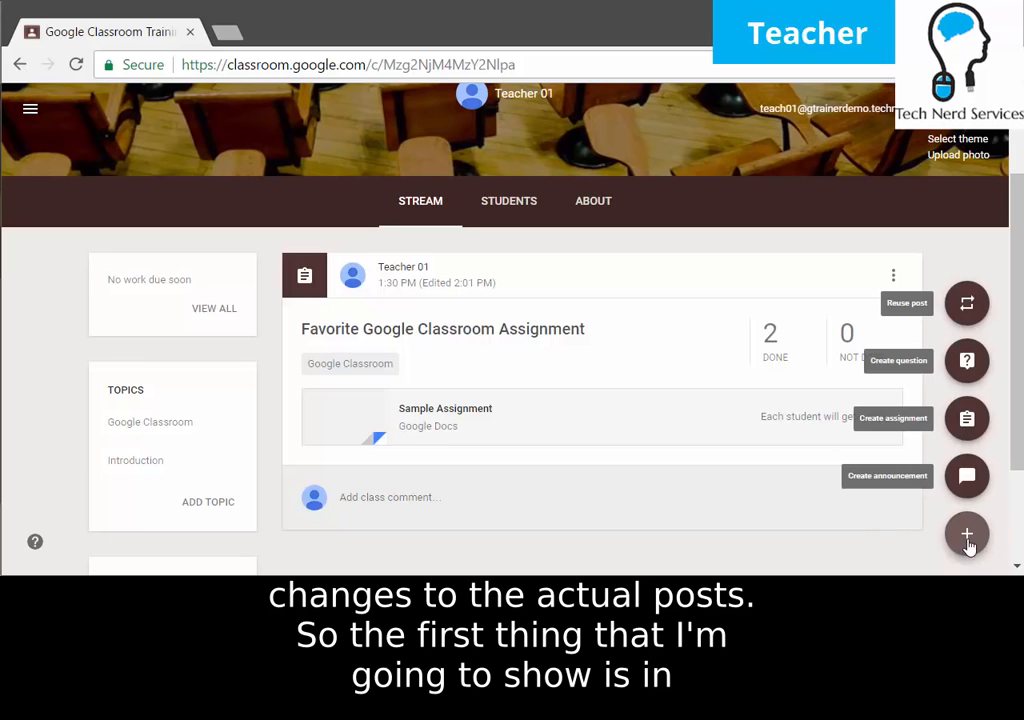
left_click(967, 478)
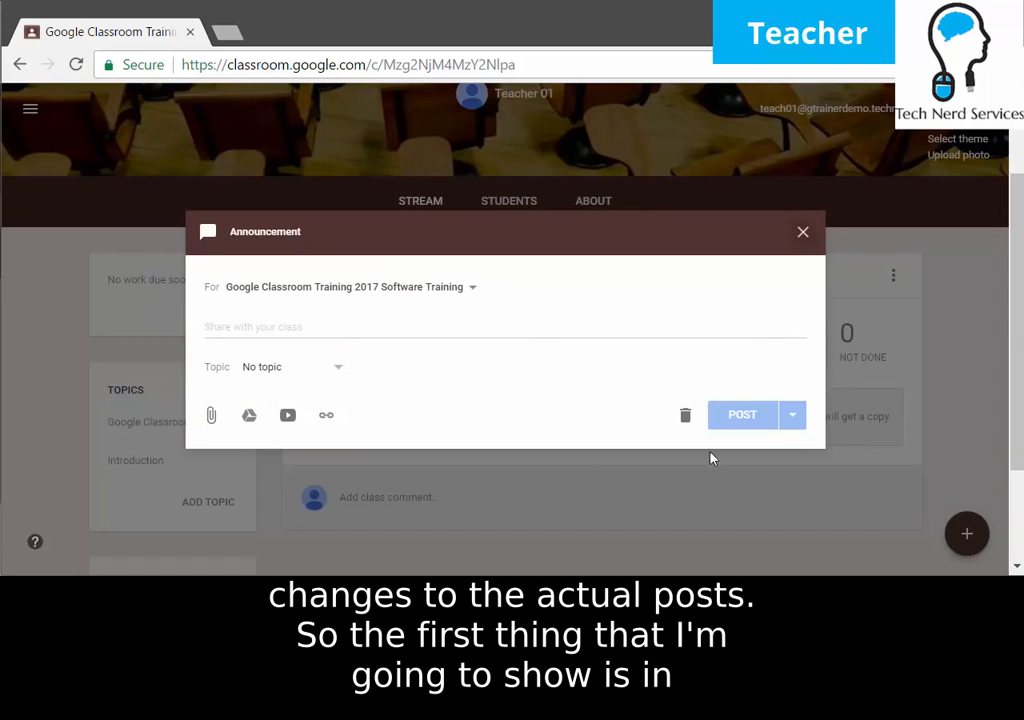
left_click(340, 326)
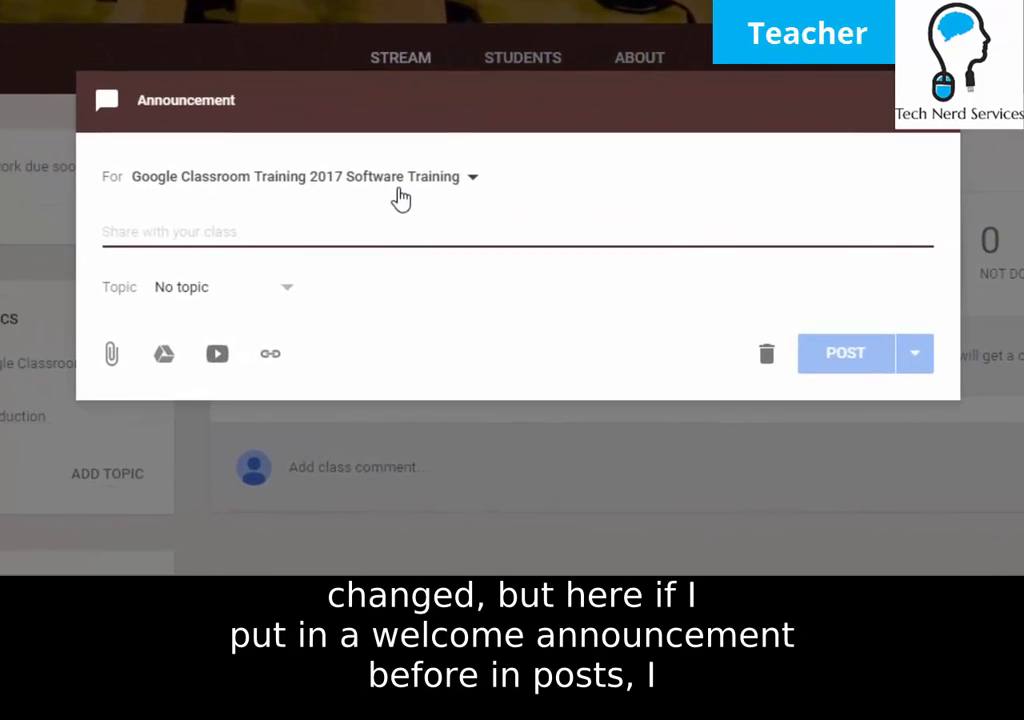
type("Welcome")
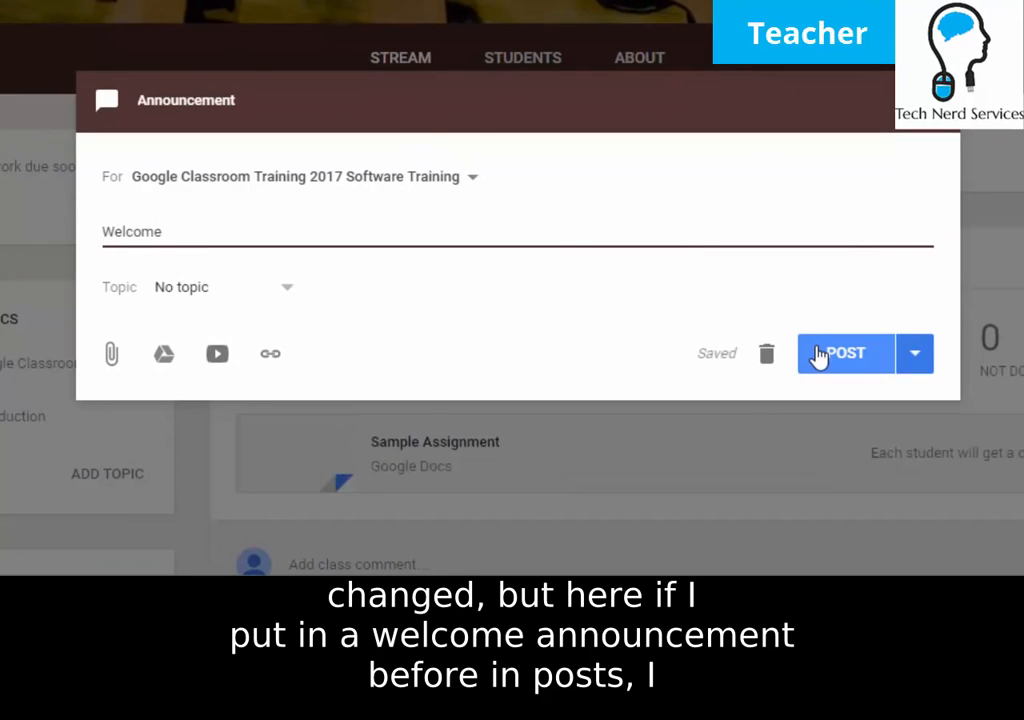
Schedule the announcement for Jan 4, 2017 at 8:00 AM.
left_click(907, 368)
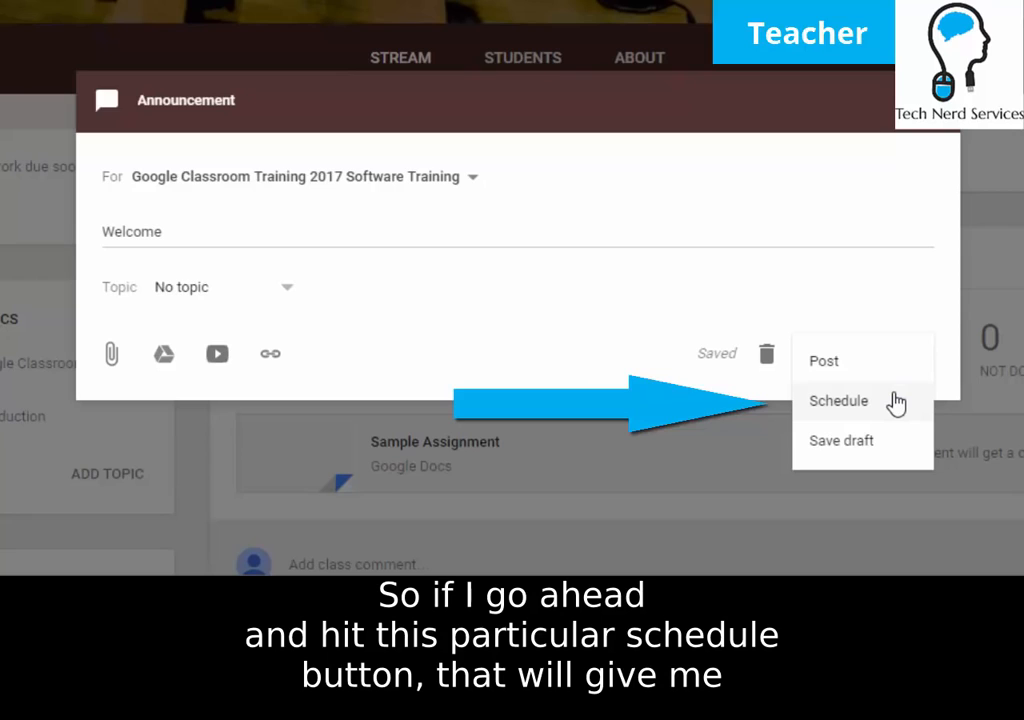
left_click(896, 402)
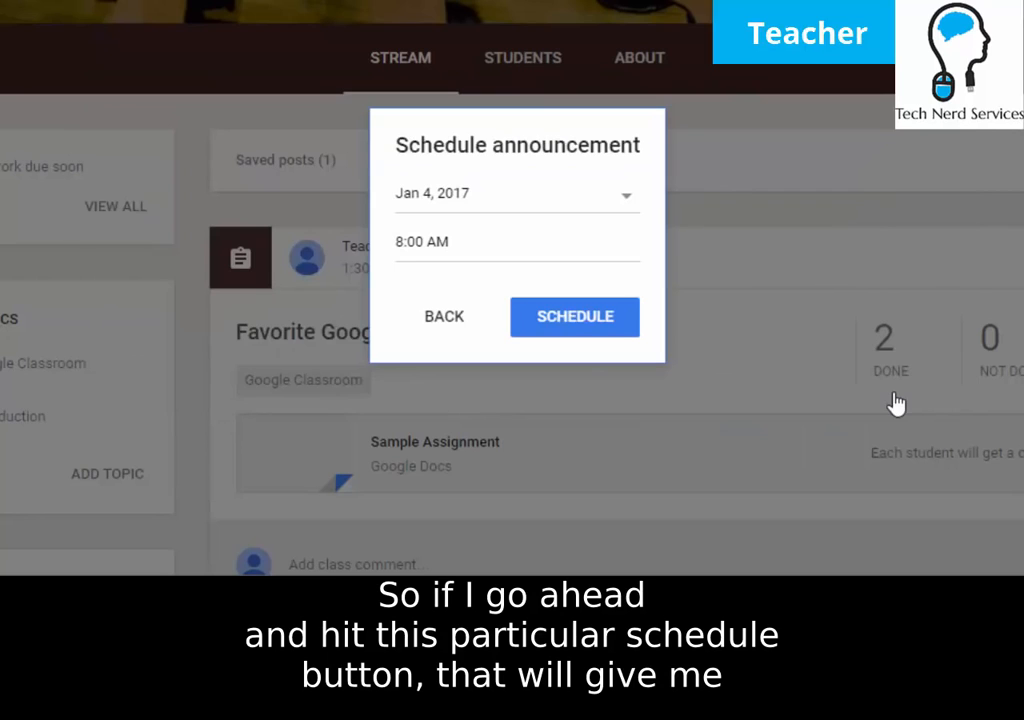
left_click(545, 206)
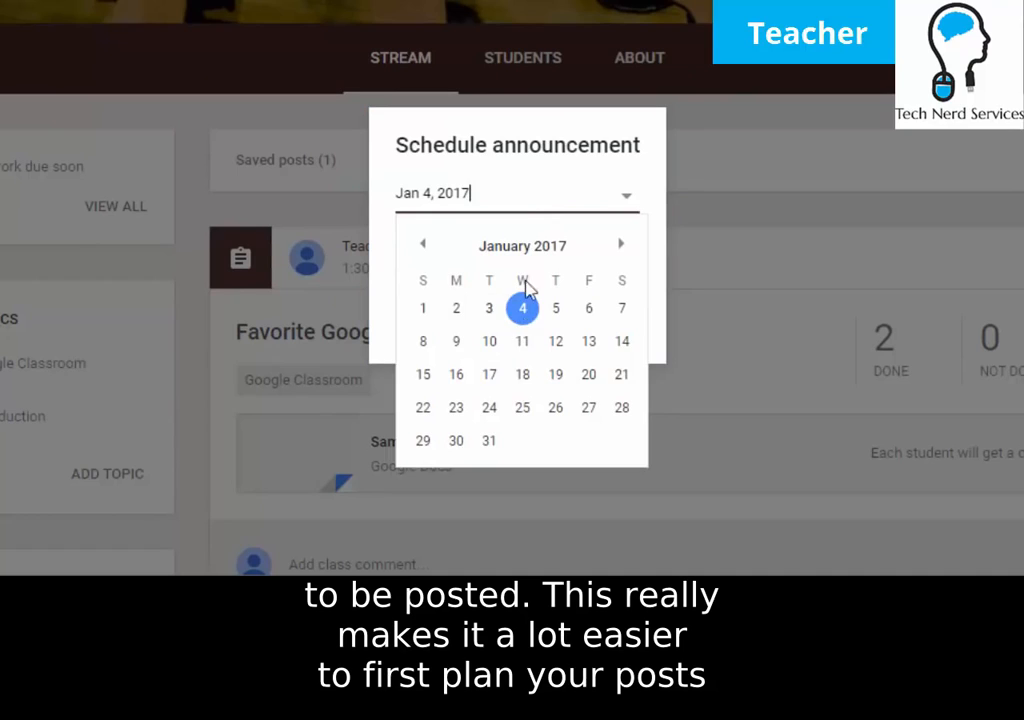
left_click(553, 140)
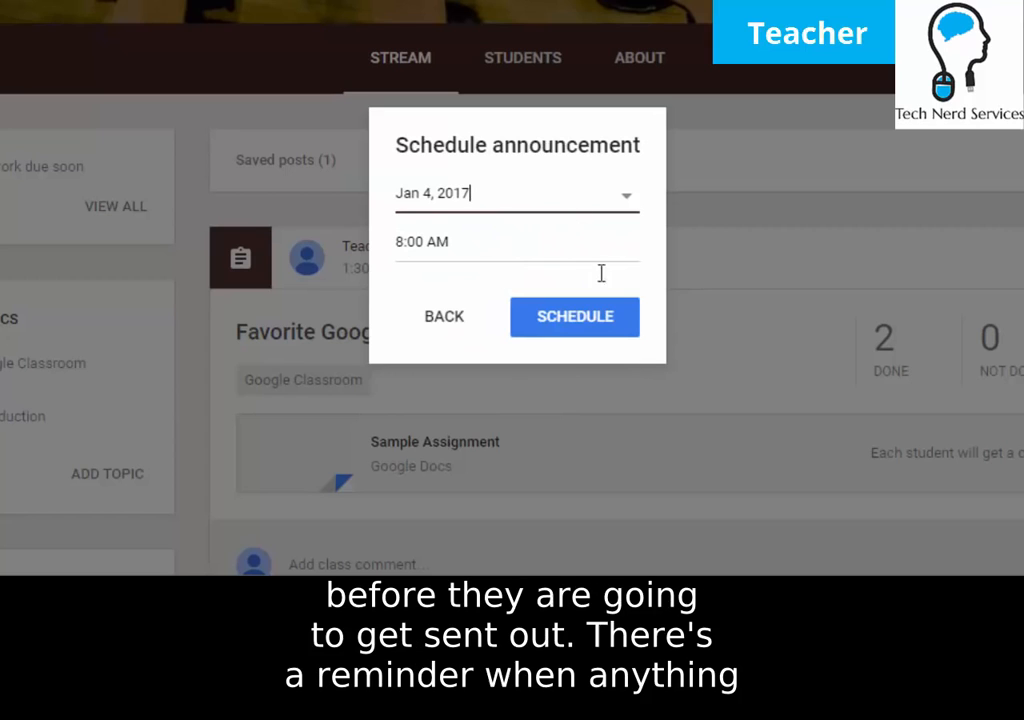
left_click(630, 330)
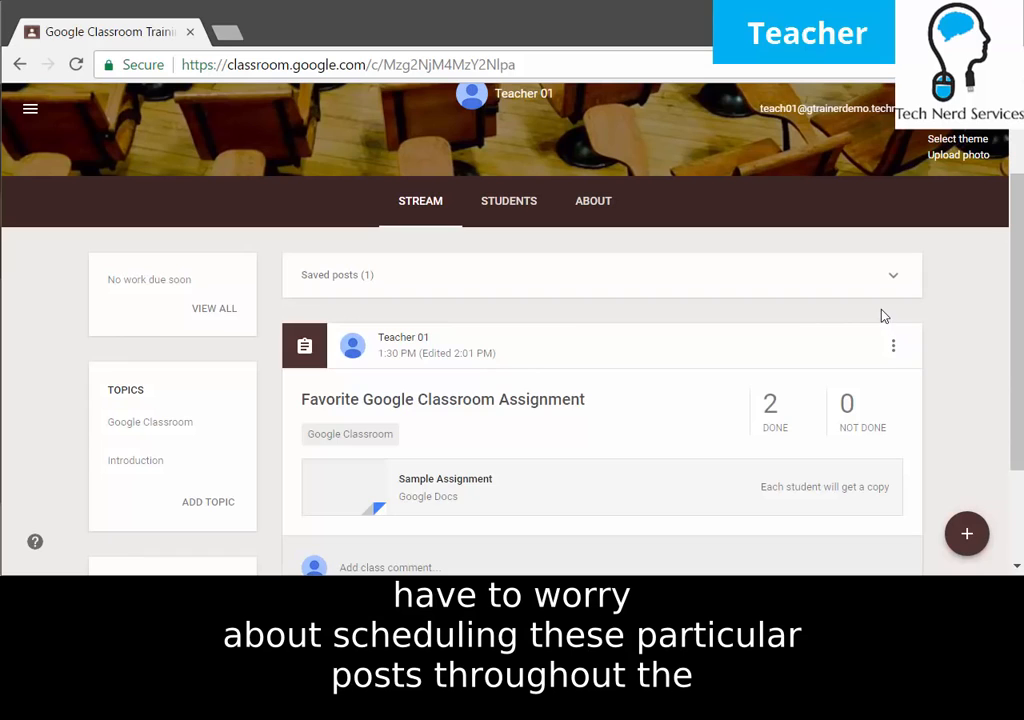
left_click(903, 289)
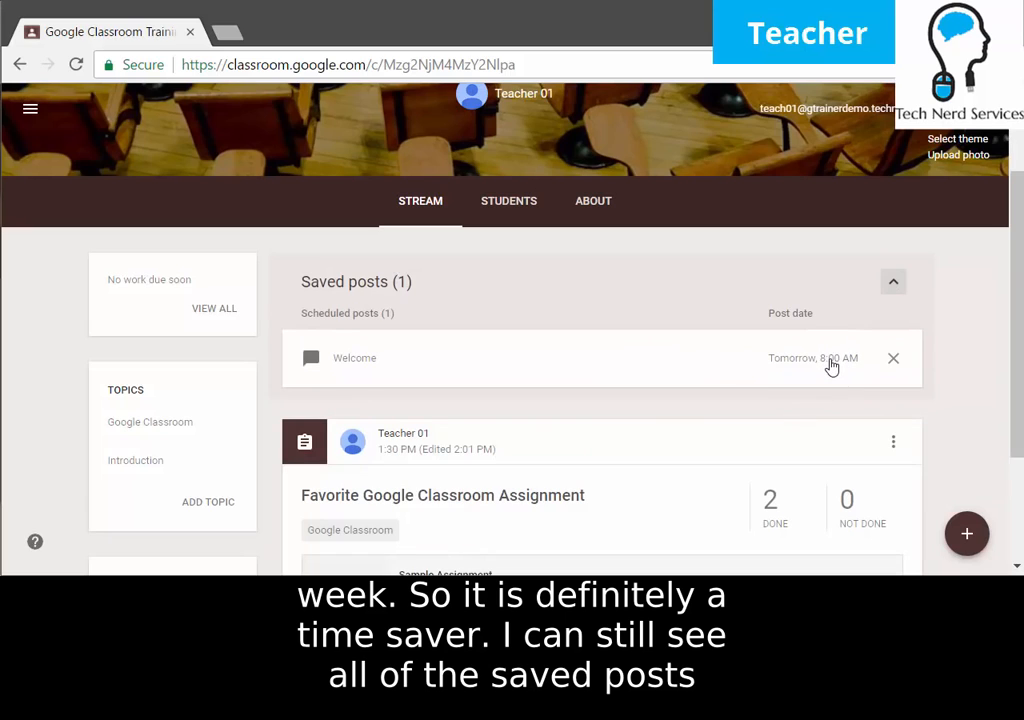
left_click(373, 364)
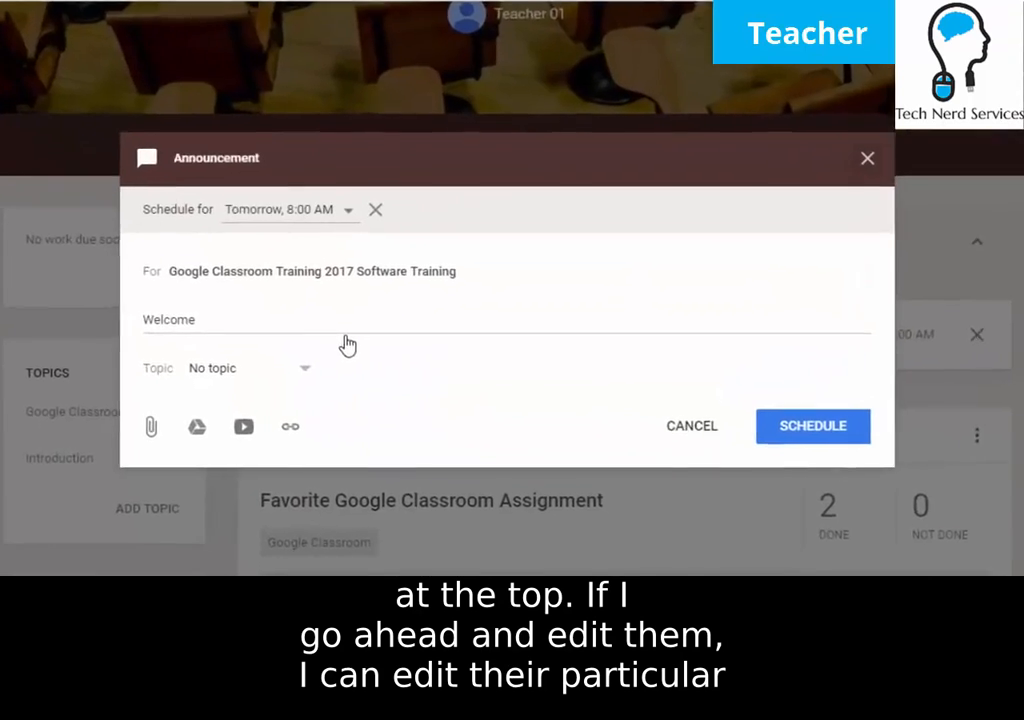
left_click(332, 214)
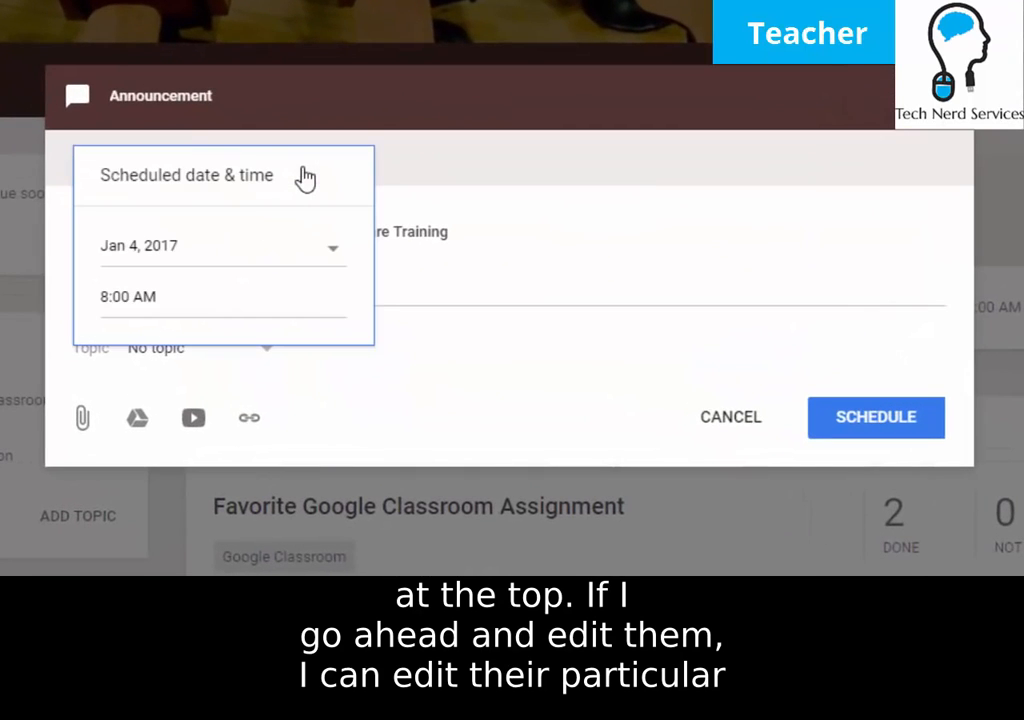
left_click(576, 165)
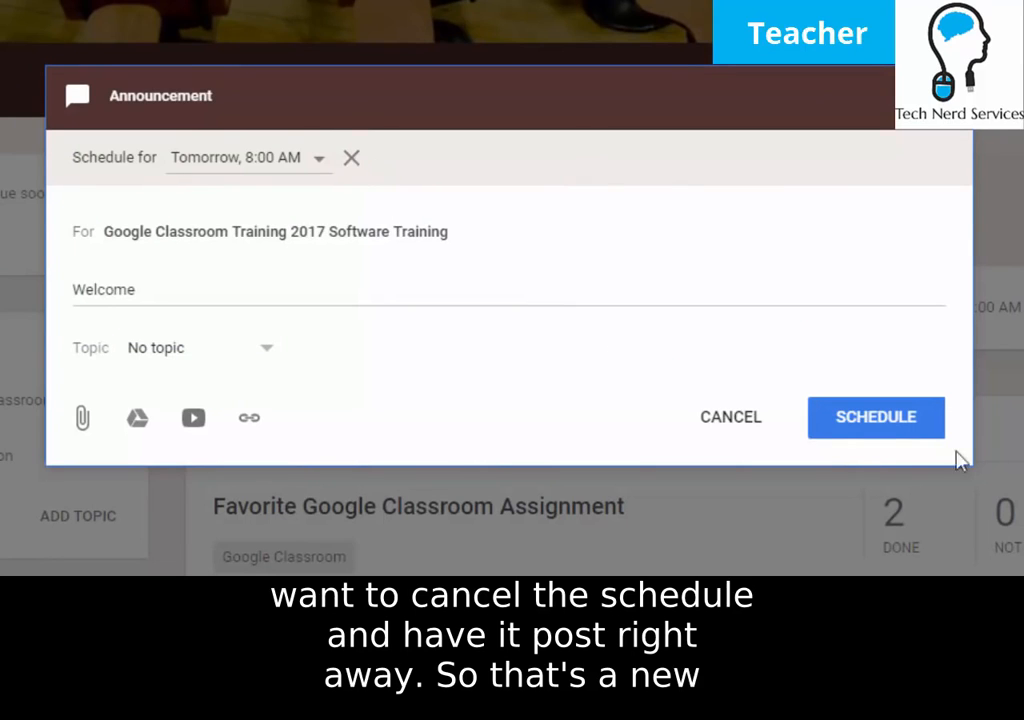
left_click(728, 418)
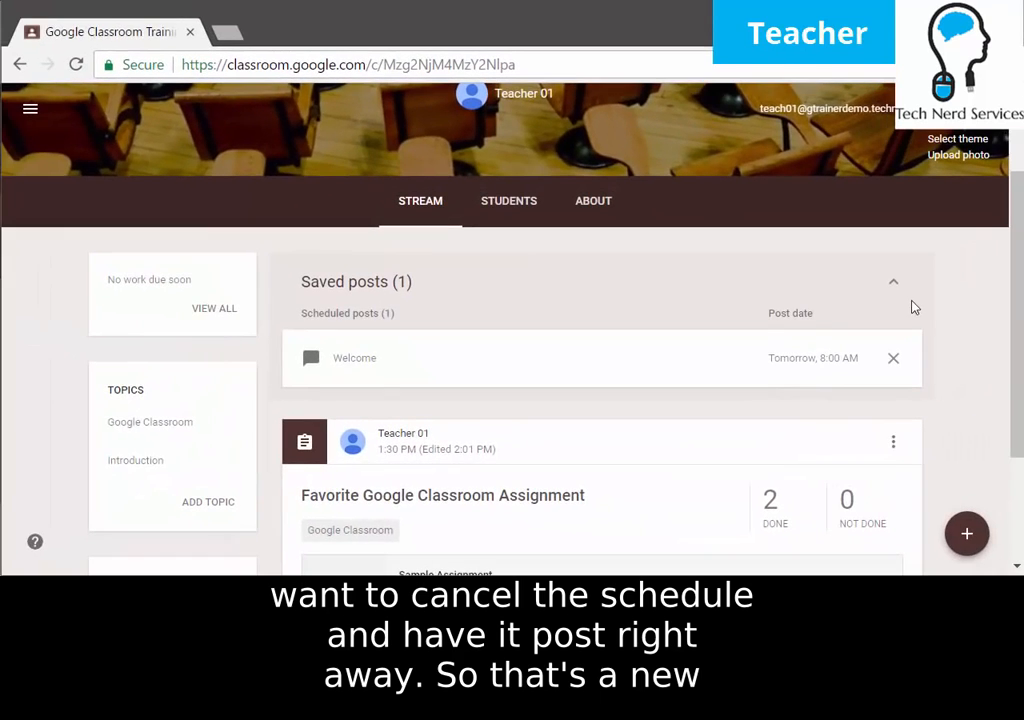
left_click(947, 256)
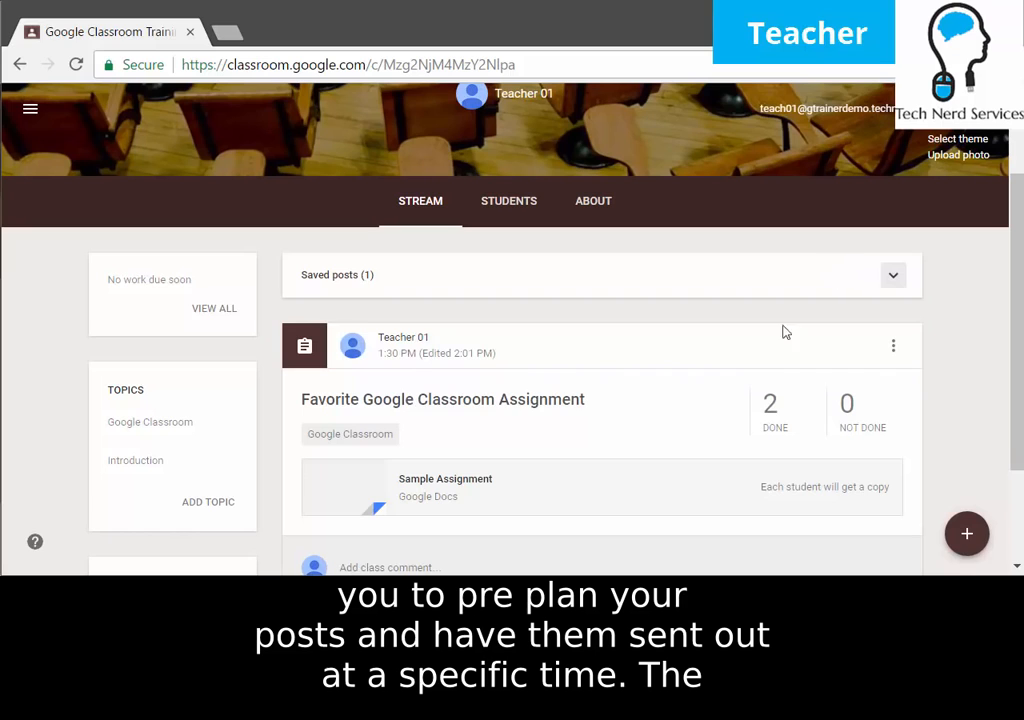
mouse_move(958, 540)
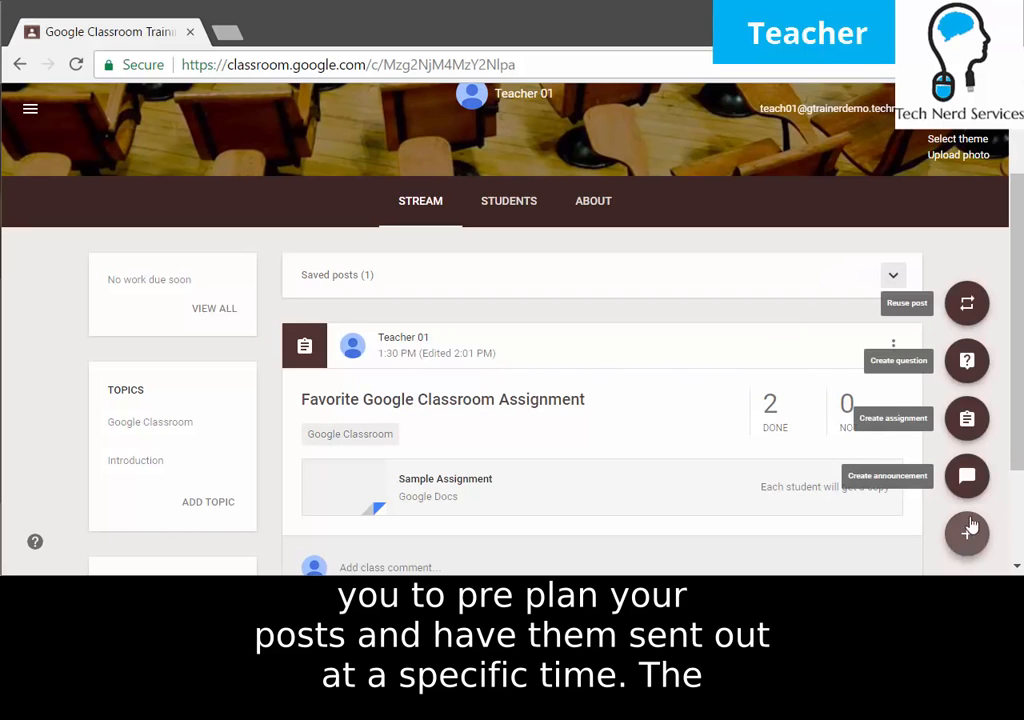
Write the multiple-choice question 'Do you like Google Classroom?' with options Yes and No.
left_click(967, 361)
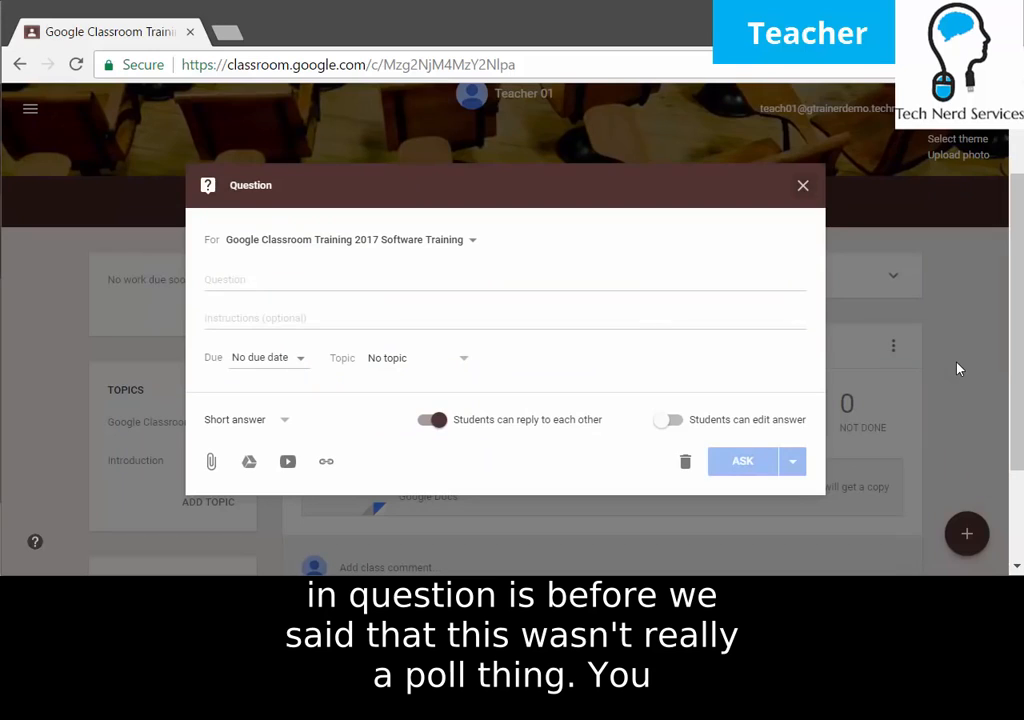
left_click(333, 284)
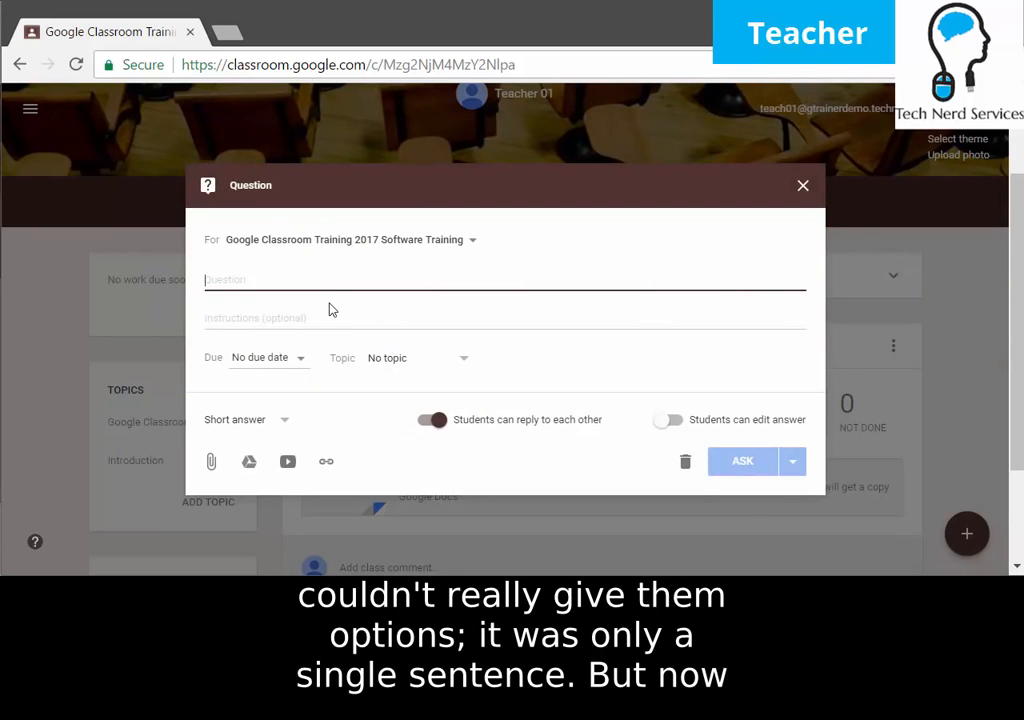
type("Do you like Google Classroom?")
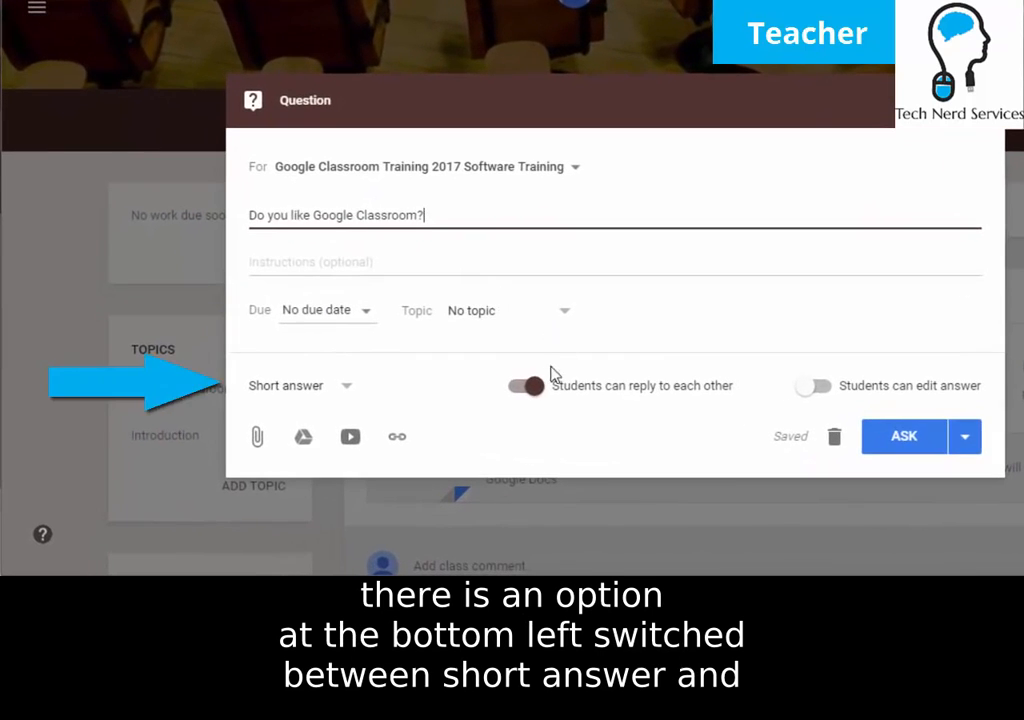
left_click(346, 394)
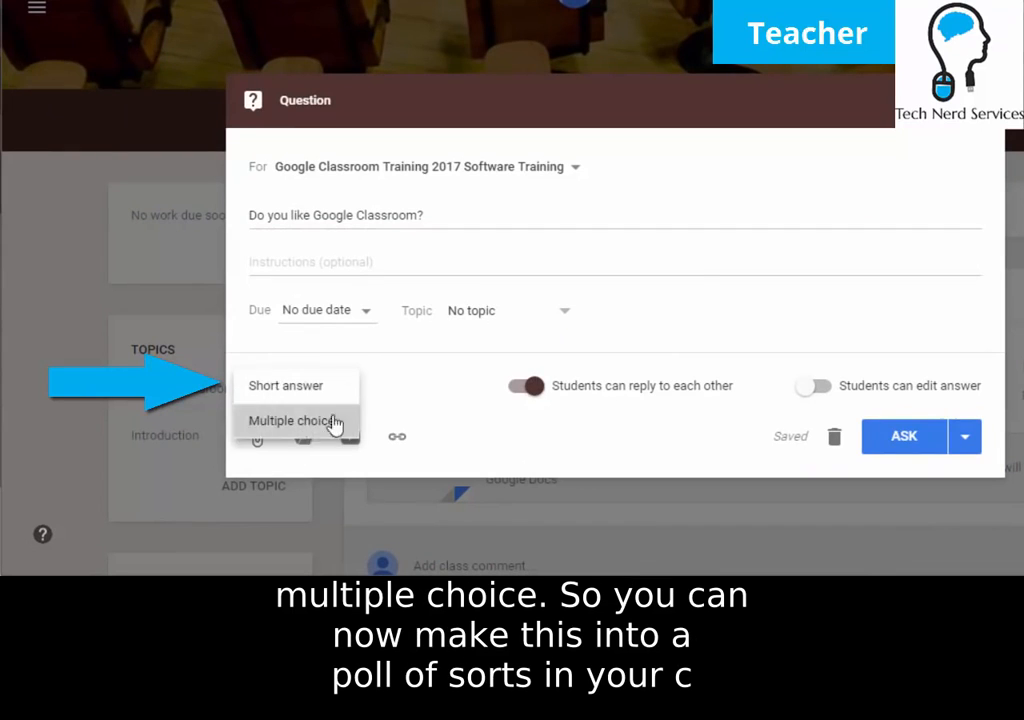
left_click(320, 428)
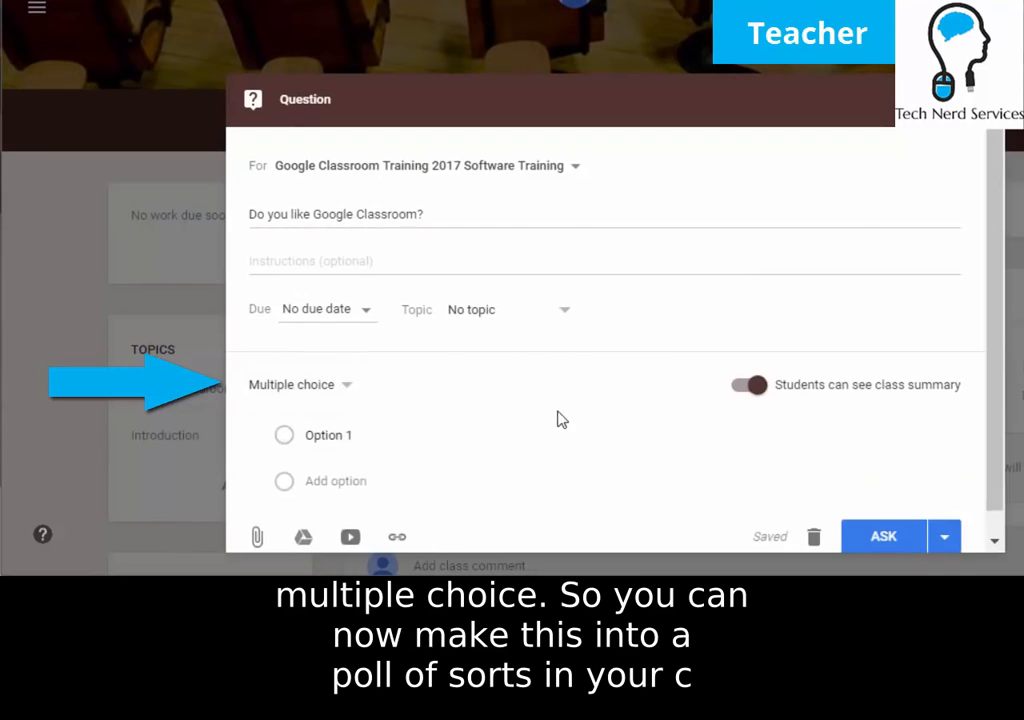
left_click(384, 405)
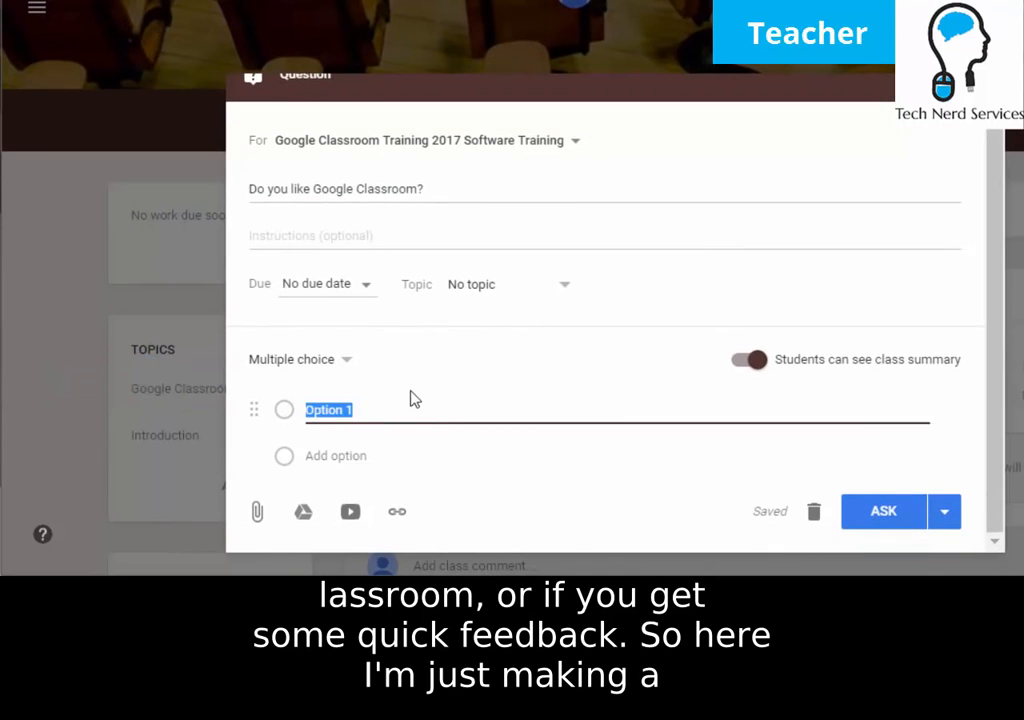
type("Yes")
key("Return")
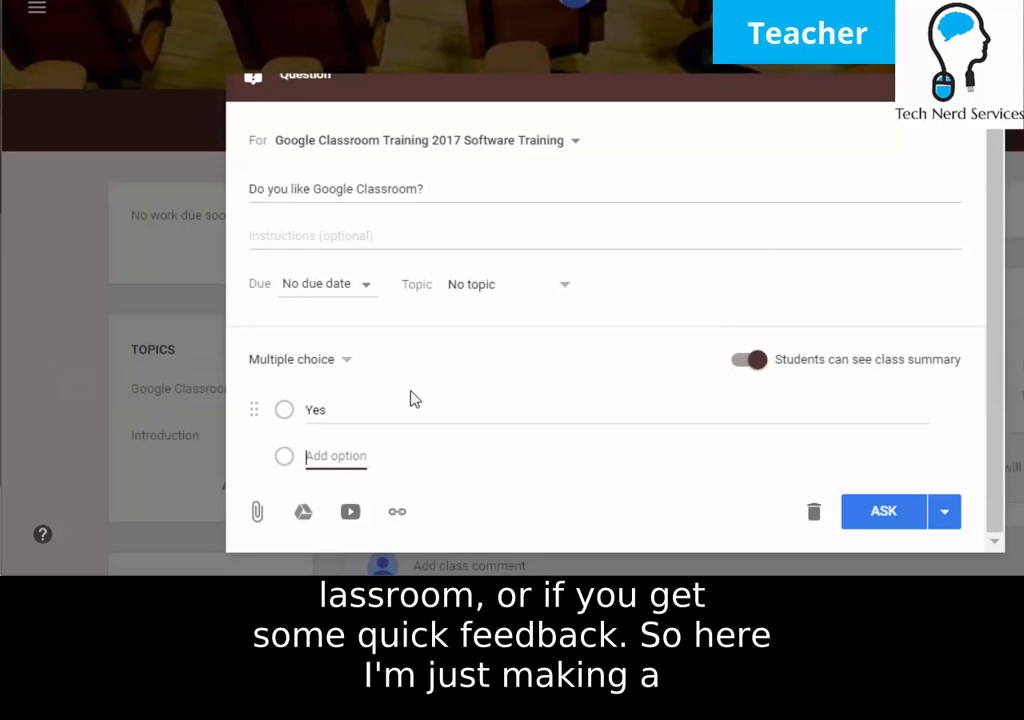
type("No")
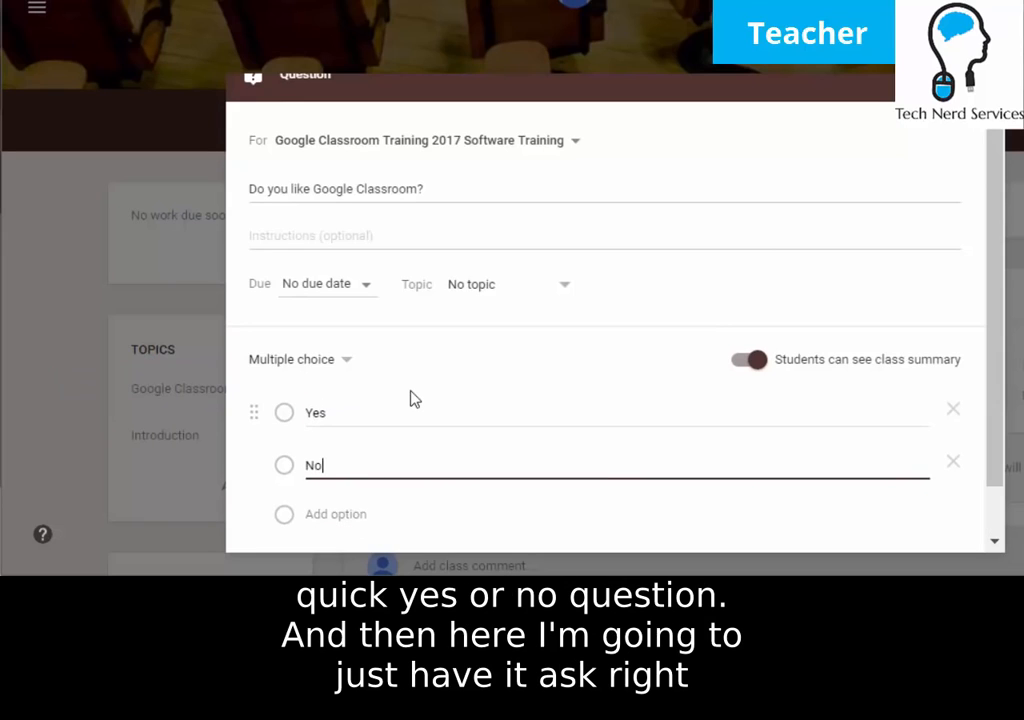
left_click(421, 359)
File the question under the Google Classroom topic and ask it.
scroll(421, 359, "down", 1)
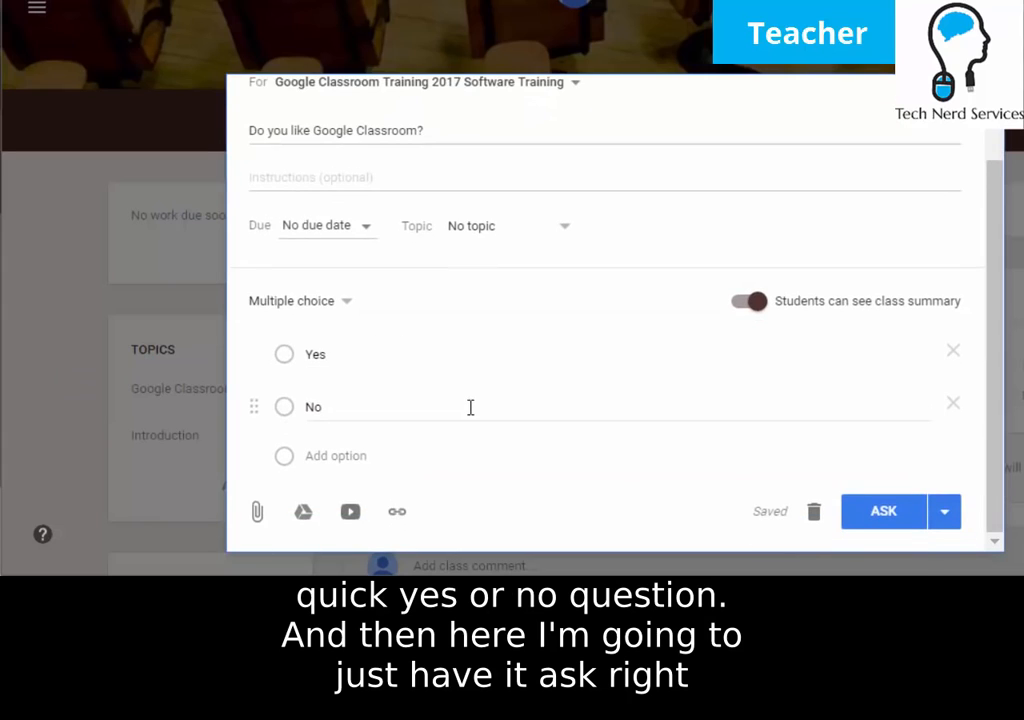
left_click(943, 513)
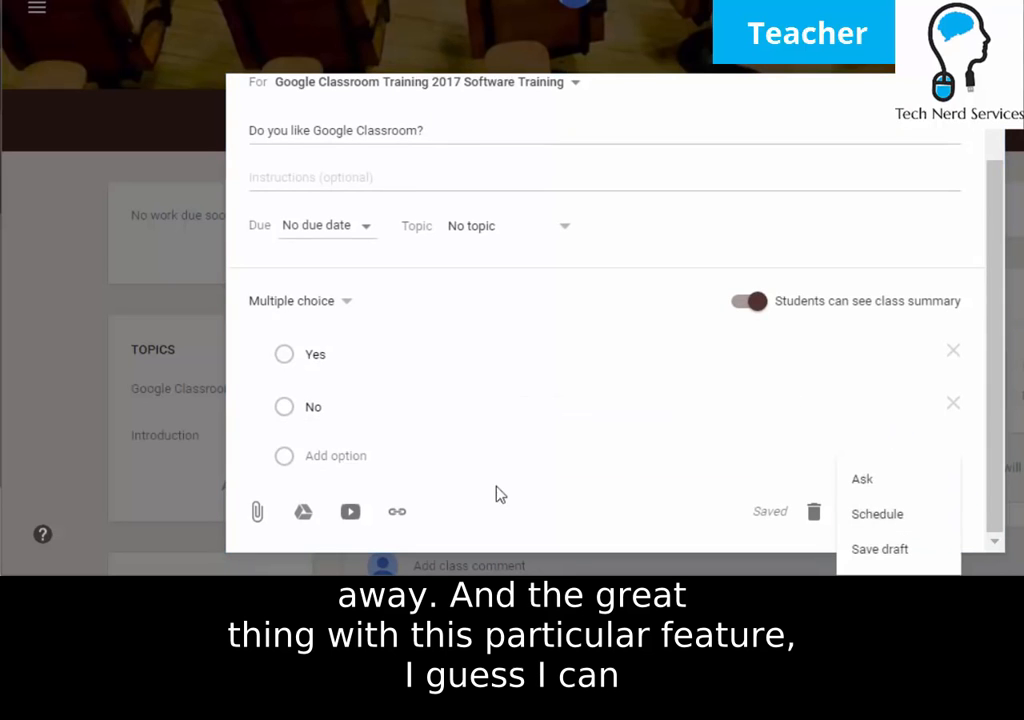
left_click(499, 489)
scroll(616, 480, "up", 1)
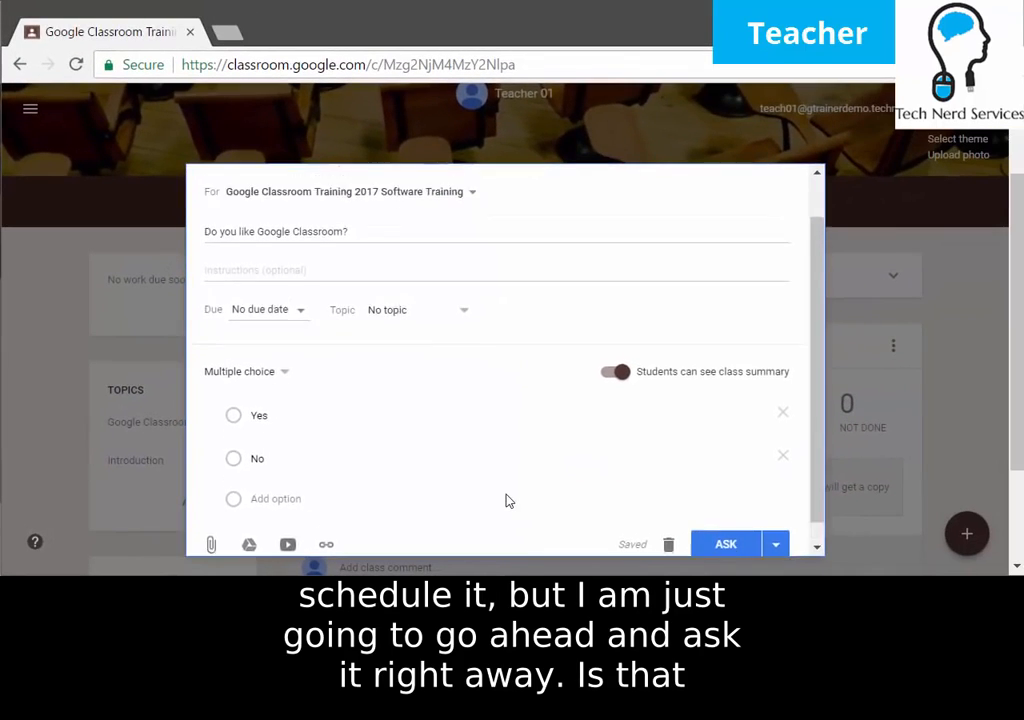
scroll(507, 500, "up", 1)
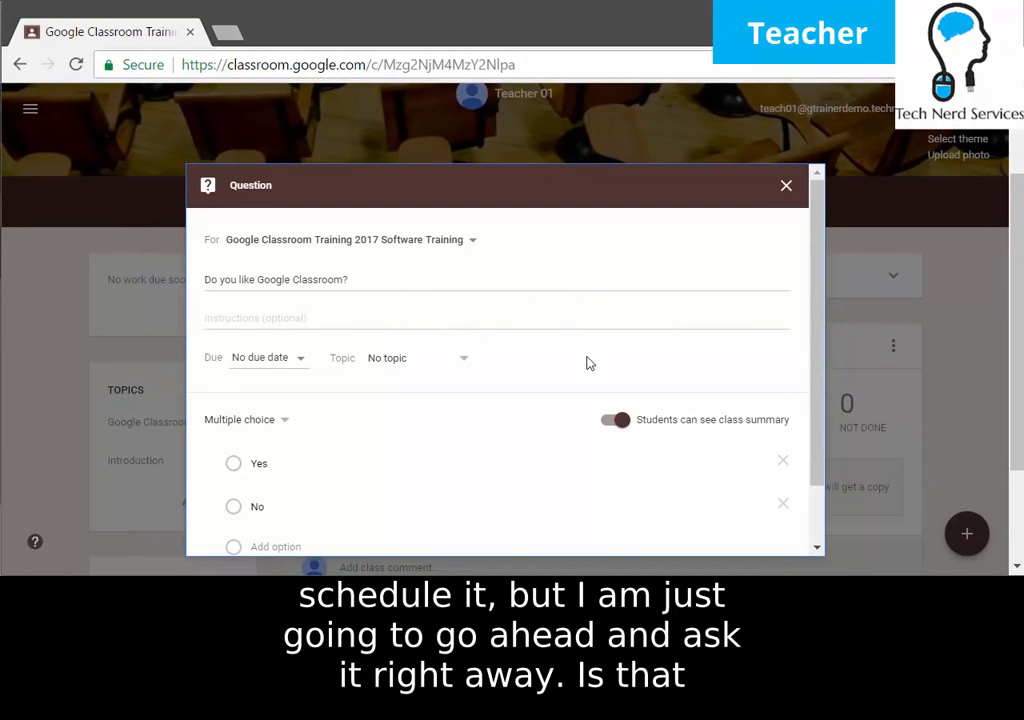
left_click(443, 375)
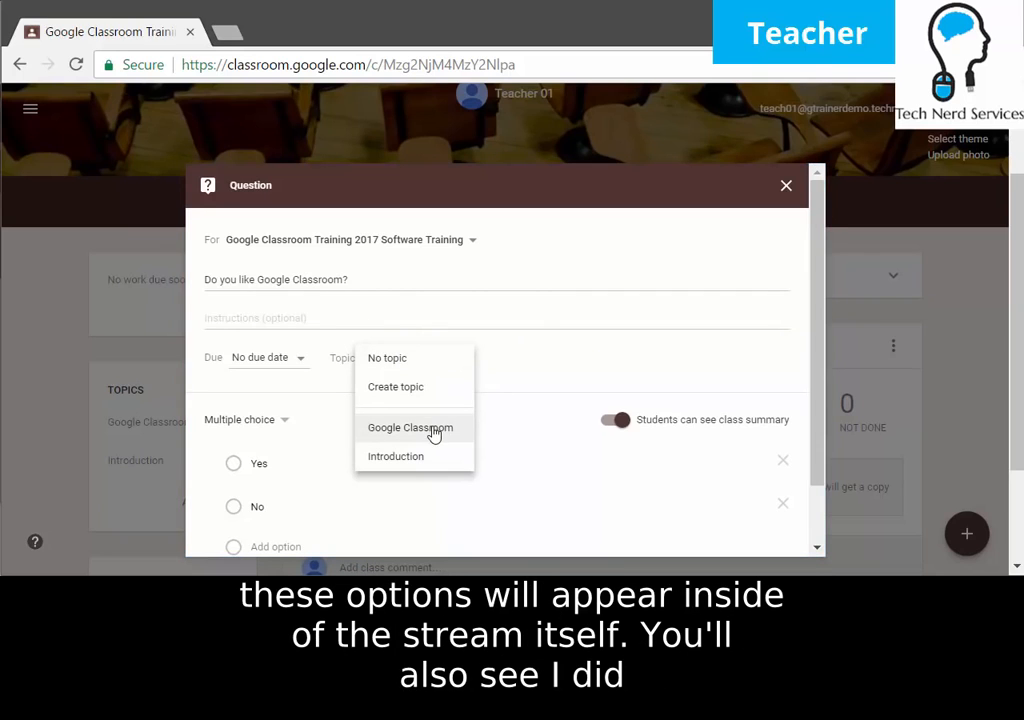
left_click(600, 386)
scroll(500, 340, "down", 2)
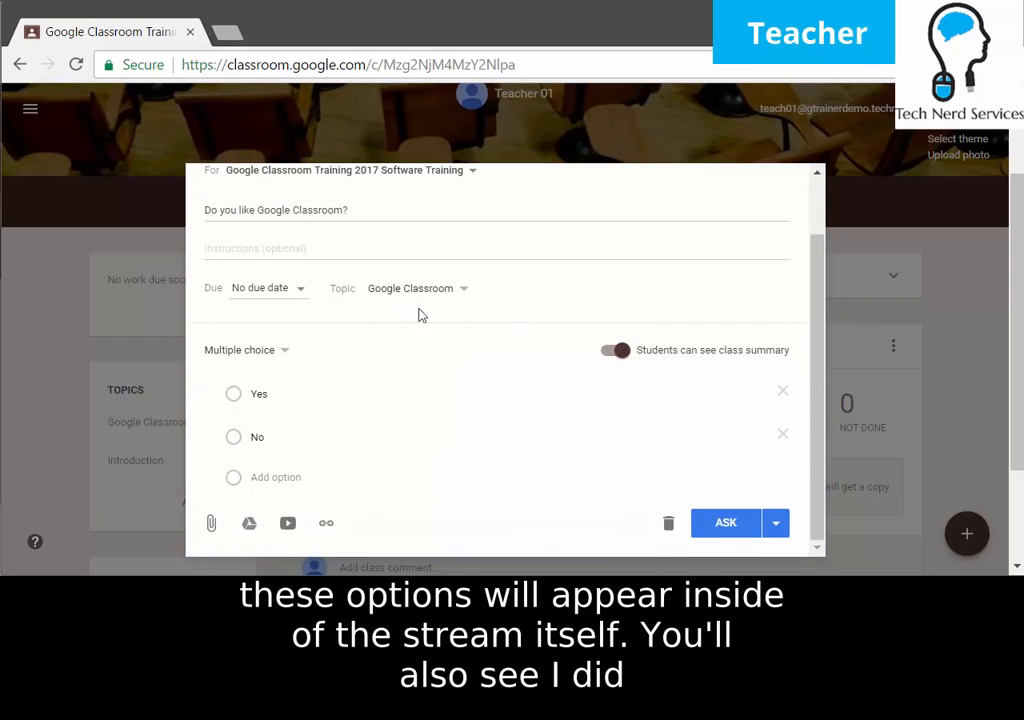
left_click(724, 523)
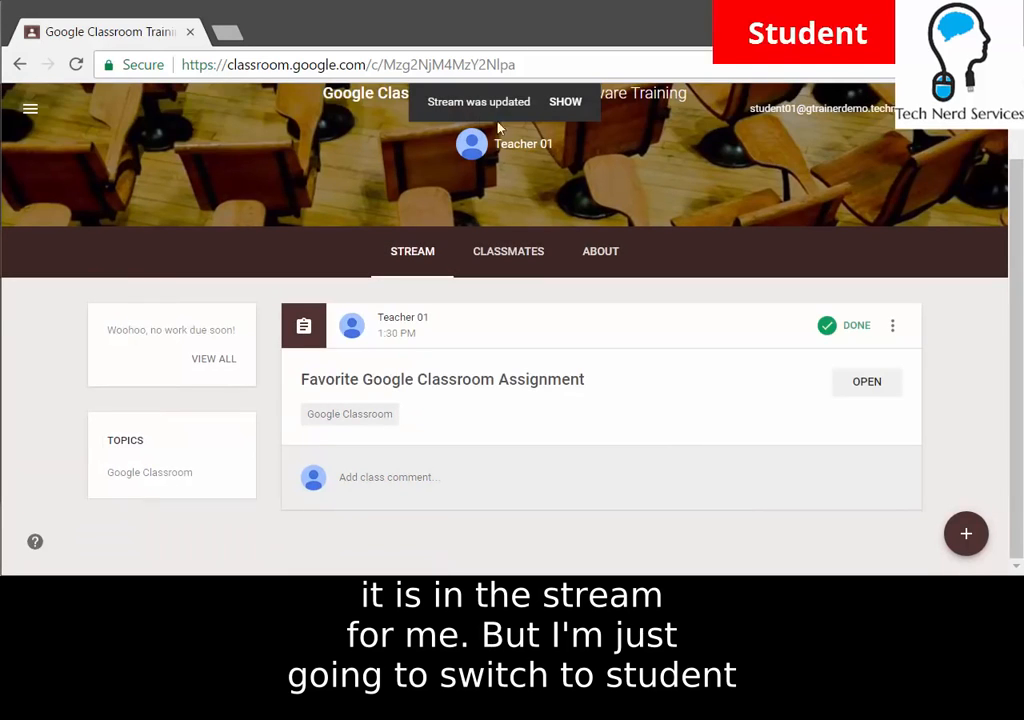
As the first student, refresh the stream, answer Yes, and submit.
left_click(566, 103)
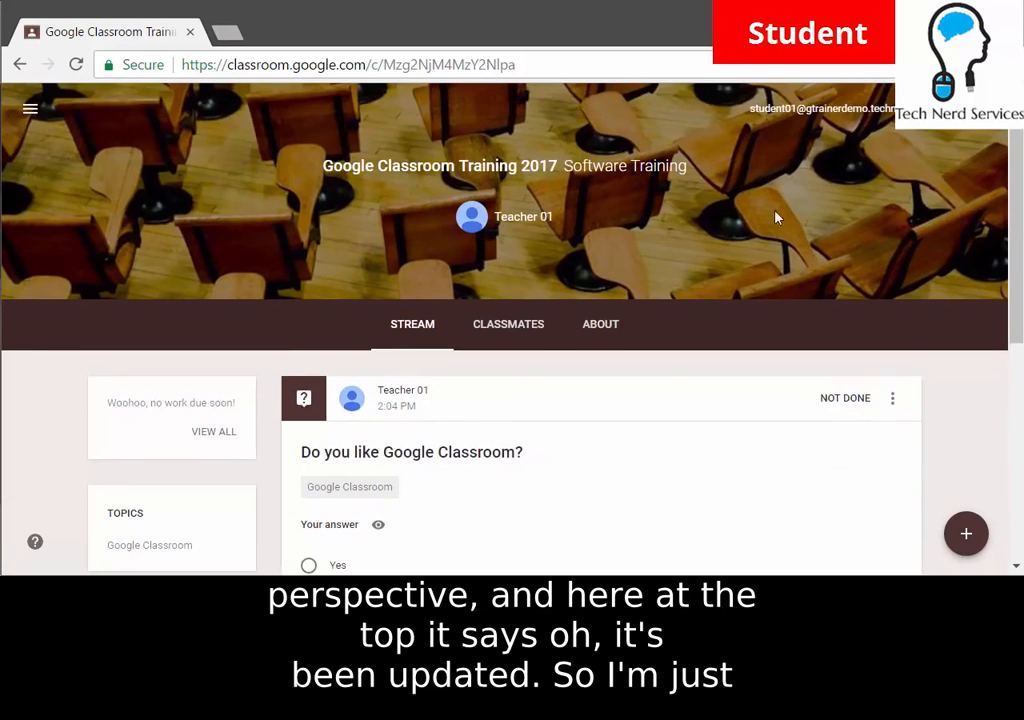
scroll(783, 212, "down", 2)
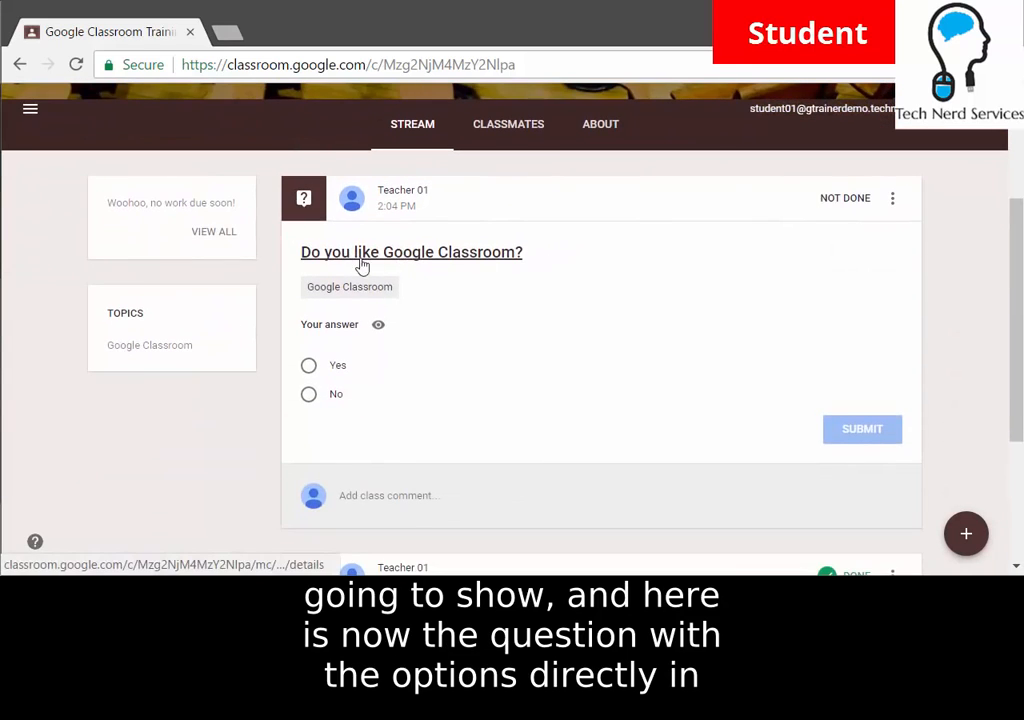
left_click(309, 366)
left_click(887, 439)
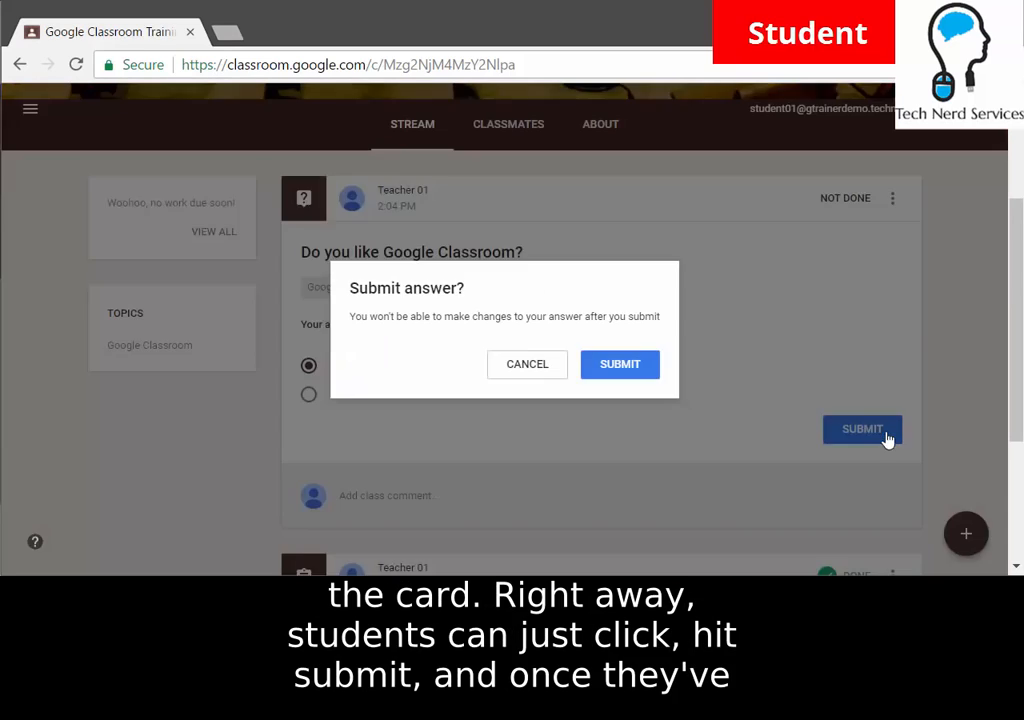
left_click(635, 381)
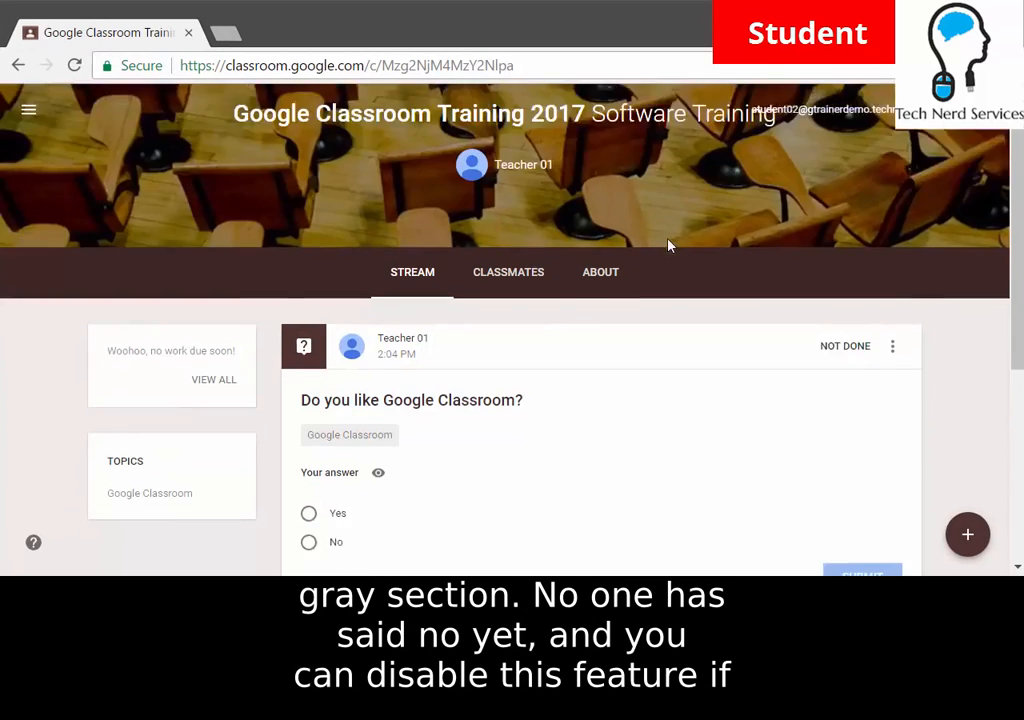
As the second student, answer Yes and submit.
scroll(520, 255, "down", 3)
left_click(310, 366)
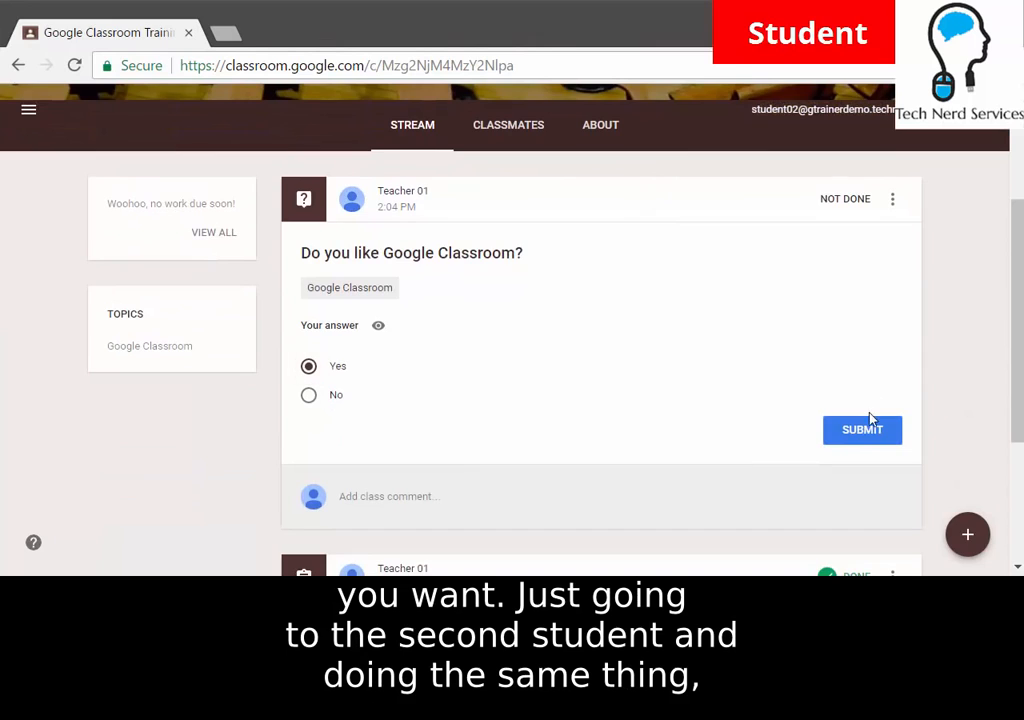
left_click(858, 432)
left_click(620, 372)
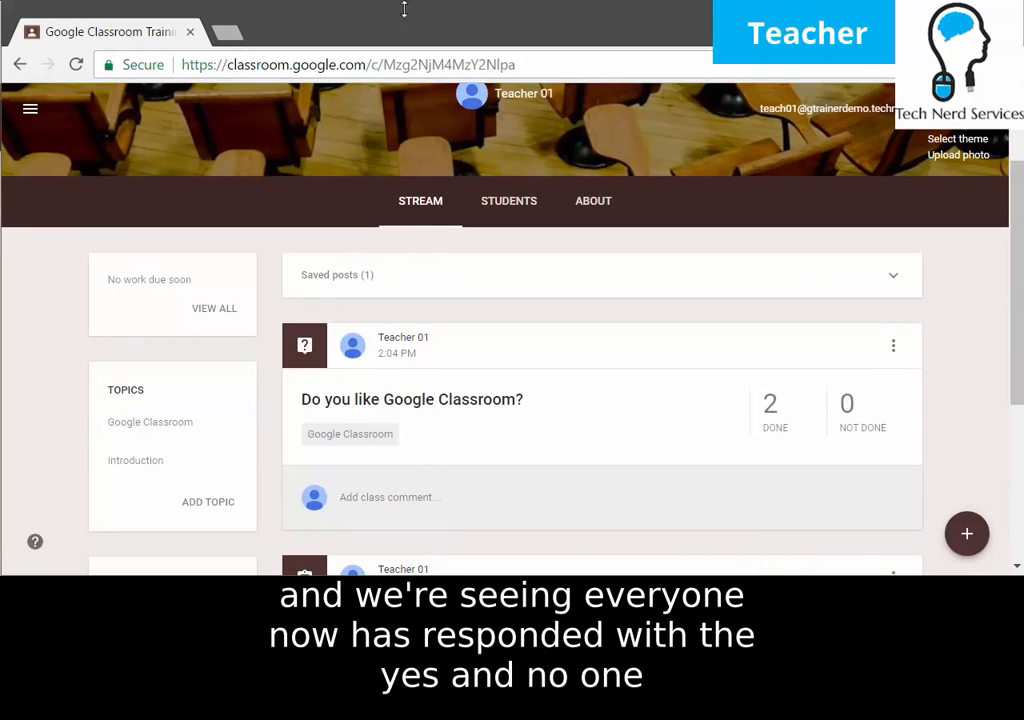
Open the question's Student Answers, view Student 01's and Student 02's answers, then return to the Stream.
scroll(494, 283, "down", 1)
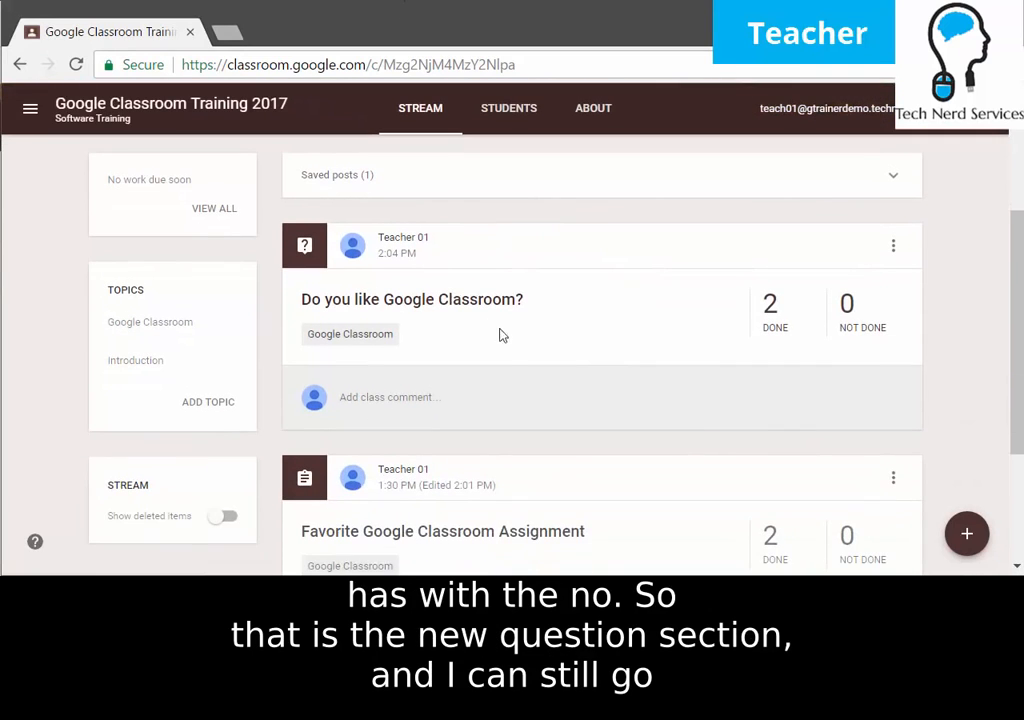
left_click(446, 302)
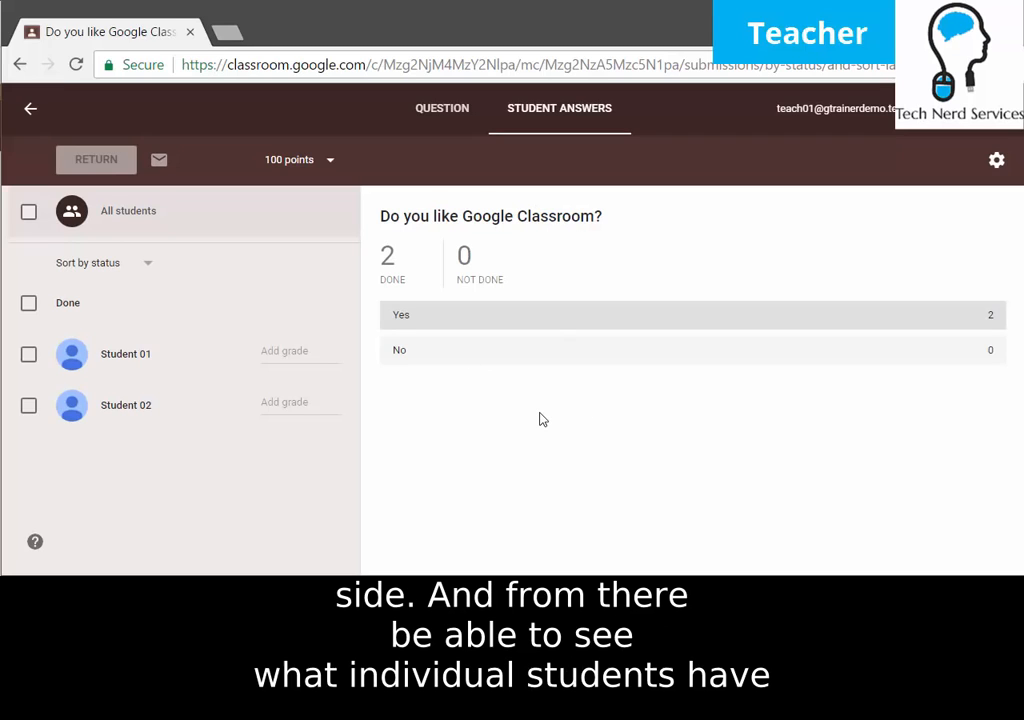
left_click(126, 370)
left_click(113, 425)
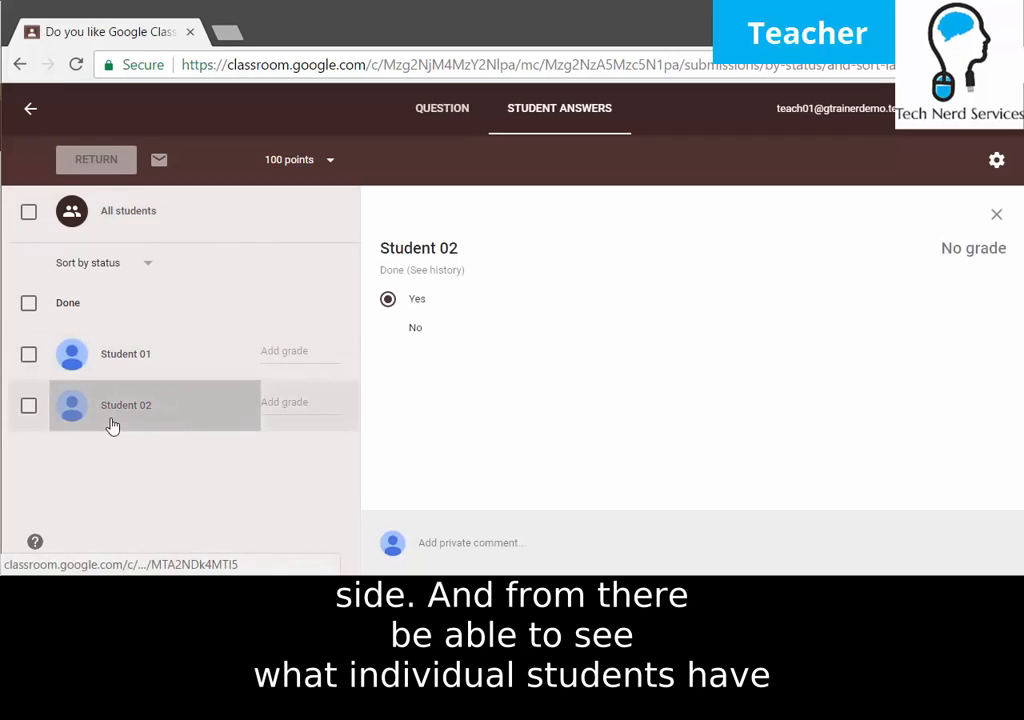
left_click(42, 111)
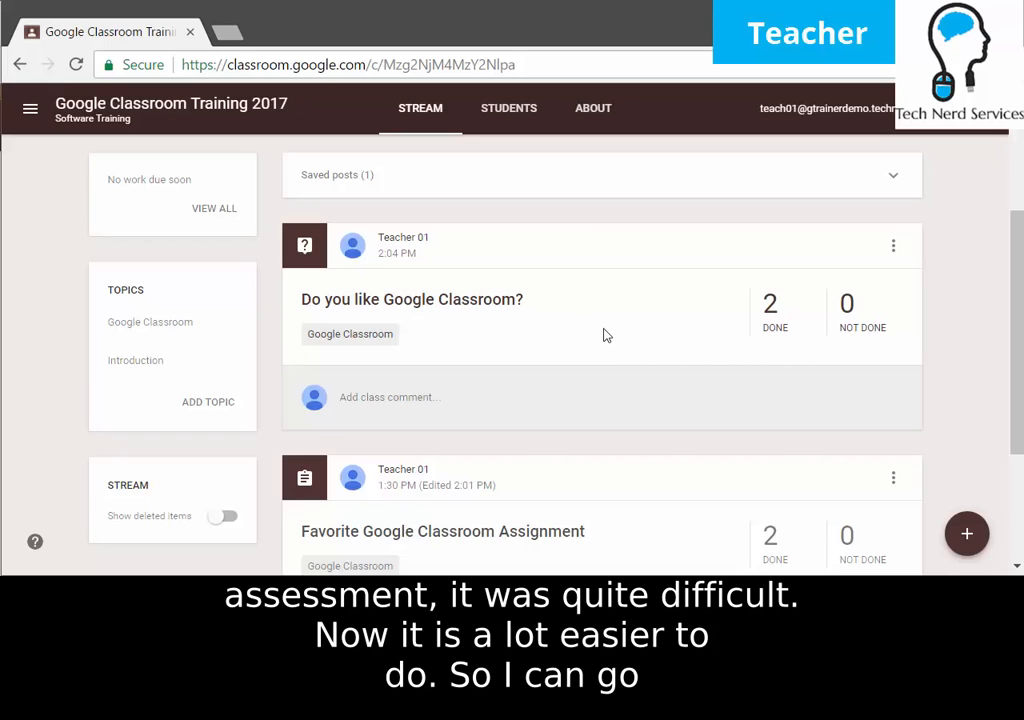
mouse_move(963, 548)
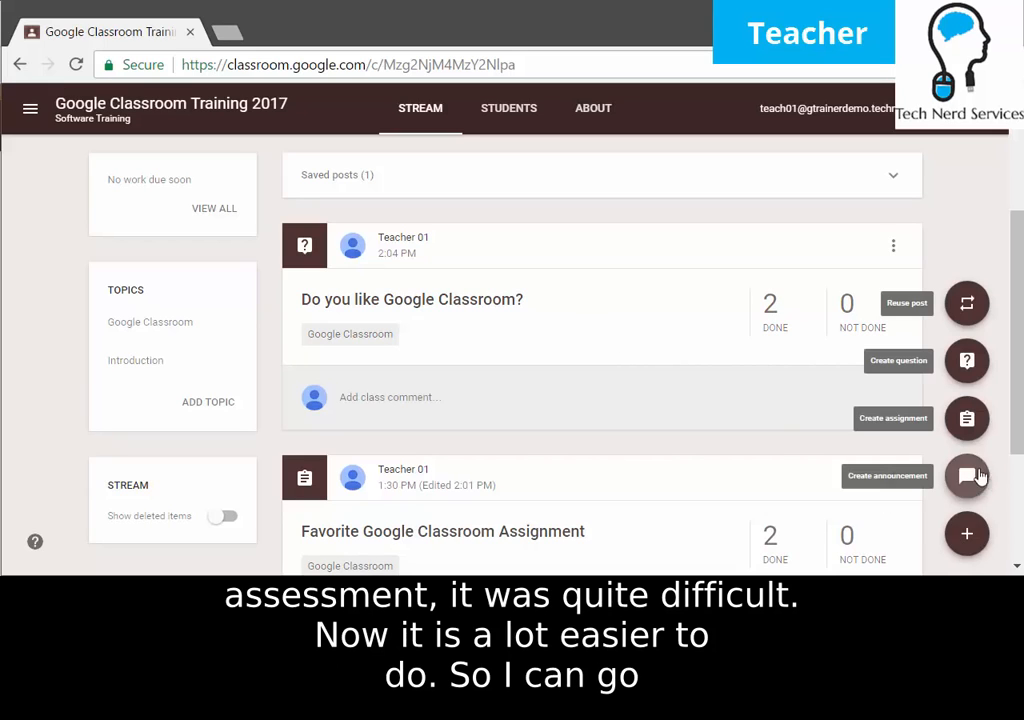
Create an assignment titled 'Favorite Color' under the Introduction topic.
left_click(966, 422)
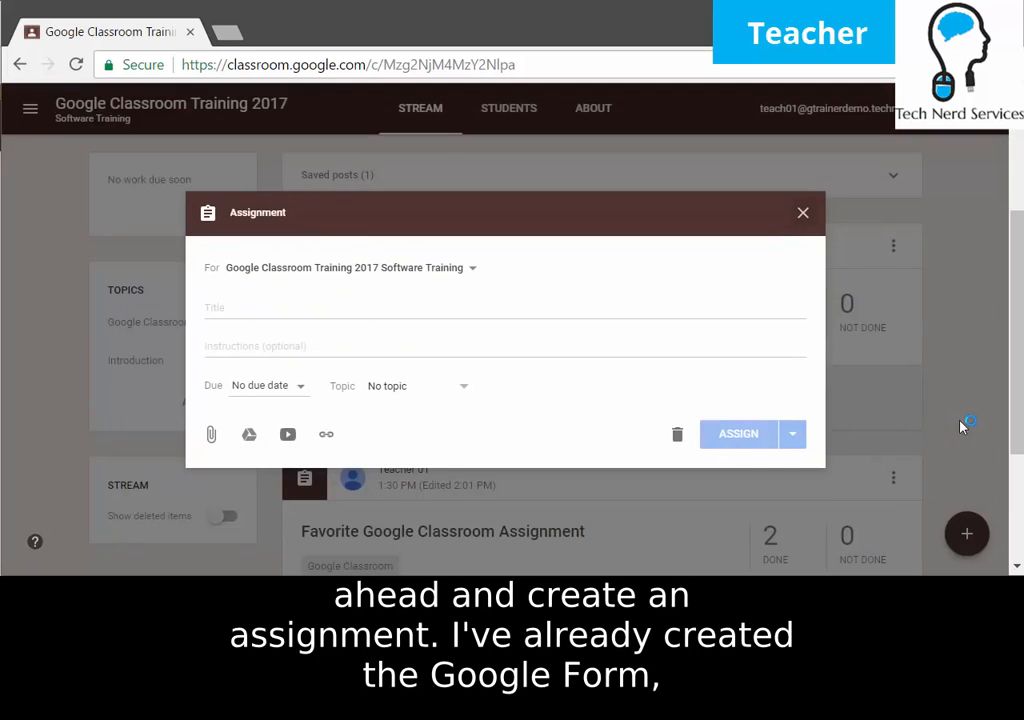
left_click(330, 300)
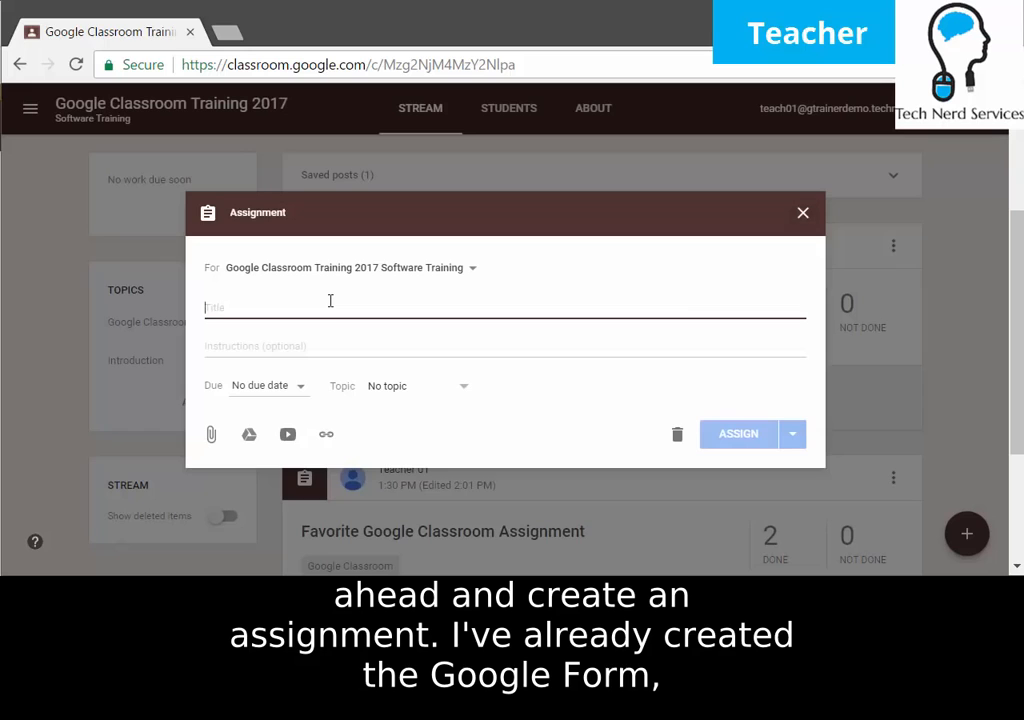
type("Favorite Color")
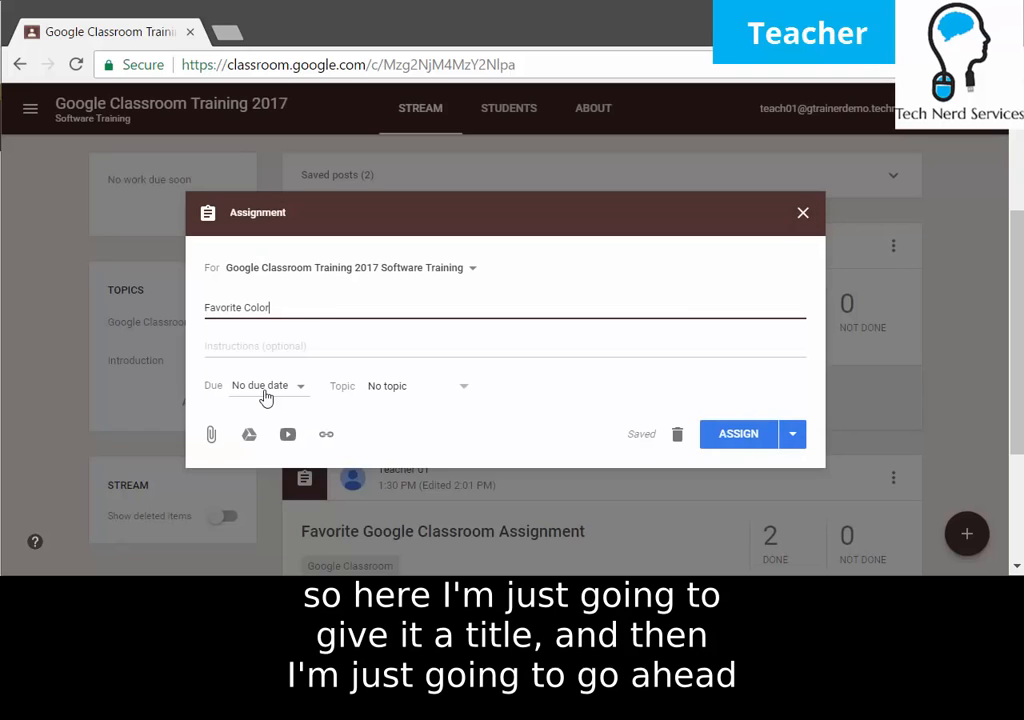
left_click(405, 397)
left_click(433, 487)
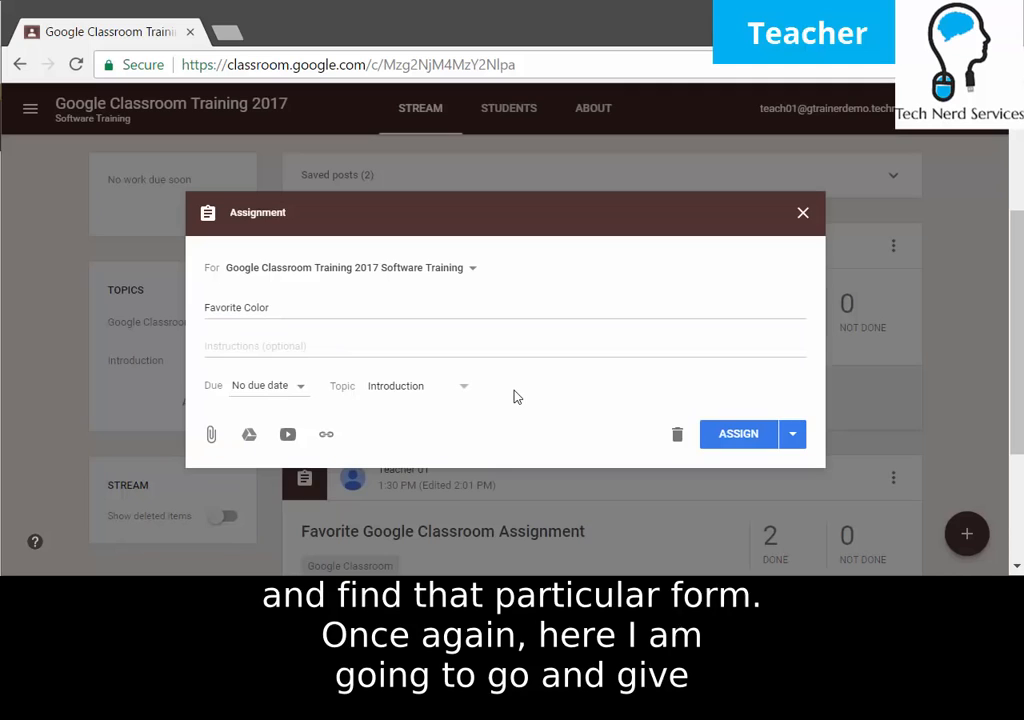
Attach the Favorite Color form from Google Drive and assign it.
left_click(254, 442)
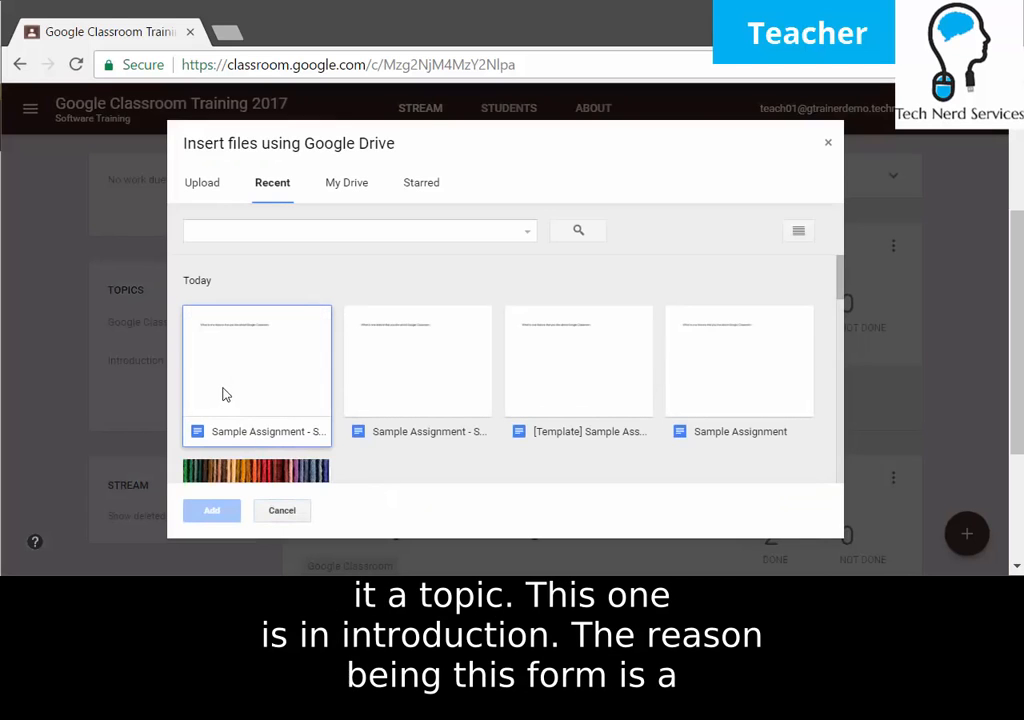
scroll(647, 355, "down", 2)
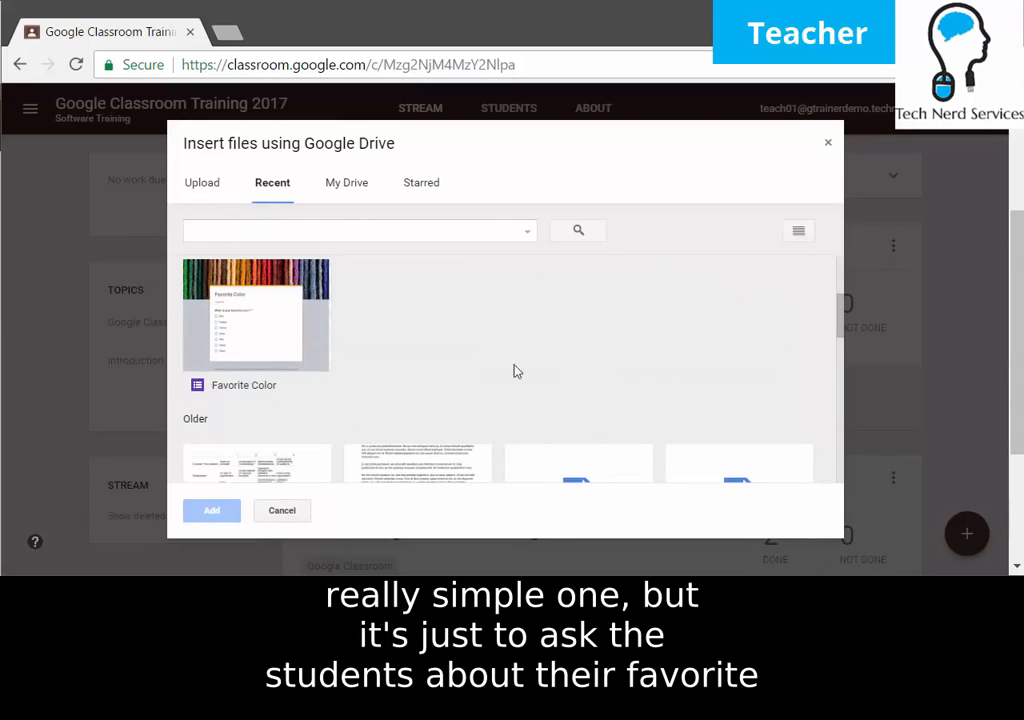
left_click(274, 353)
scroll(334, 360, "up", 1)
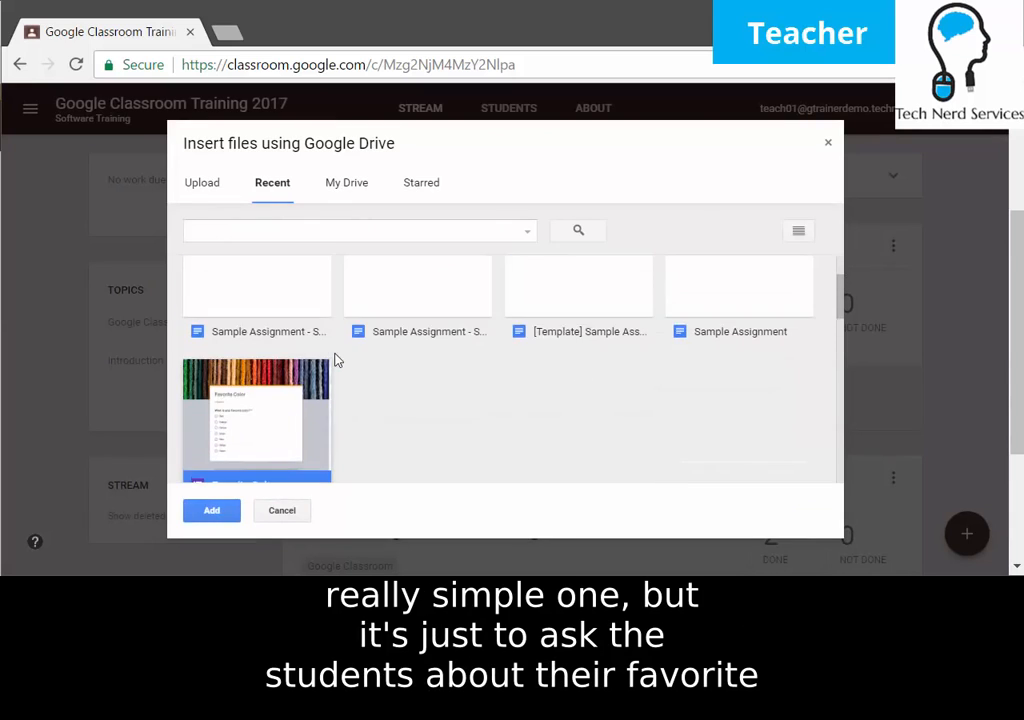
left_click(197, 512)
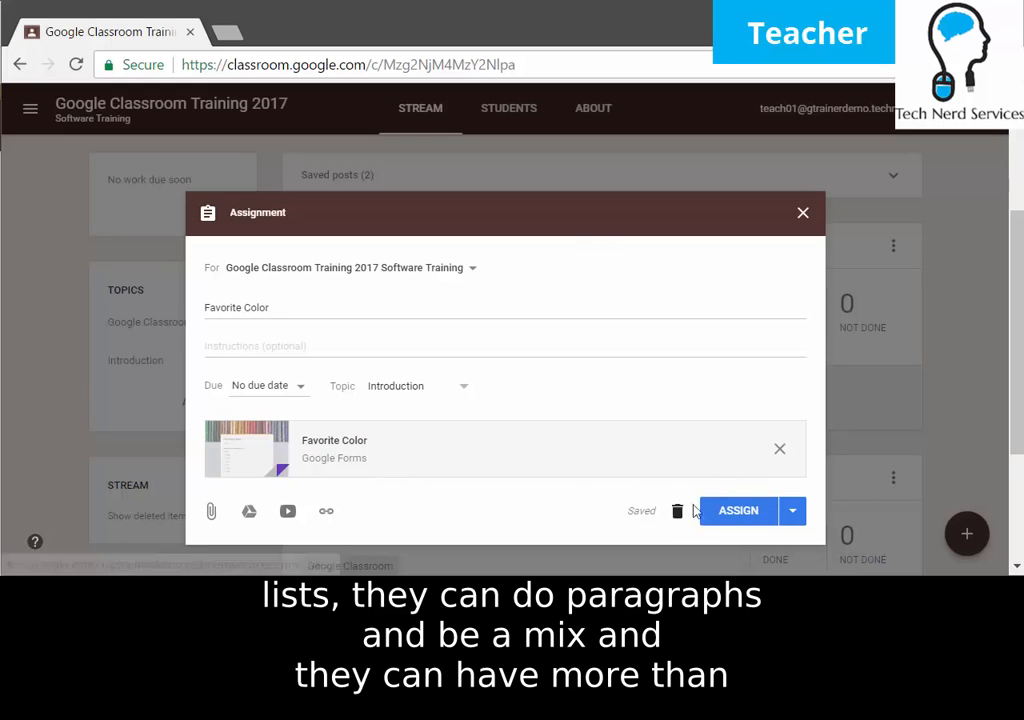
left_click(735, 512)
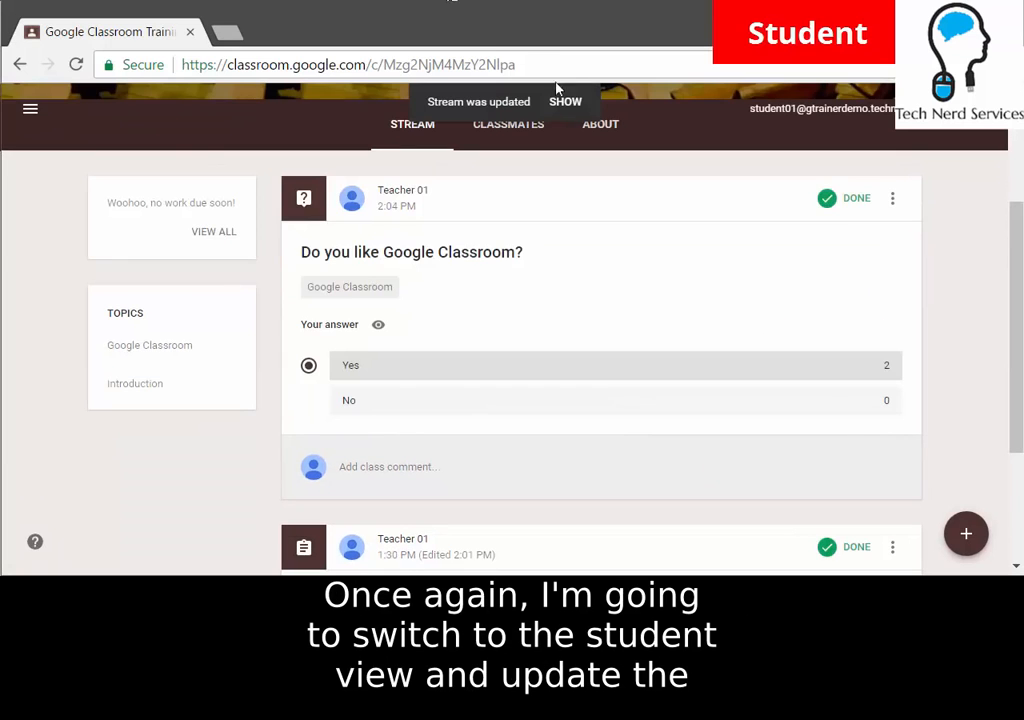
As the student, refresh the stream and open the Favorite Color assignment's form.
left_click(566, 102)
scroll(600, 140, "down", 2)
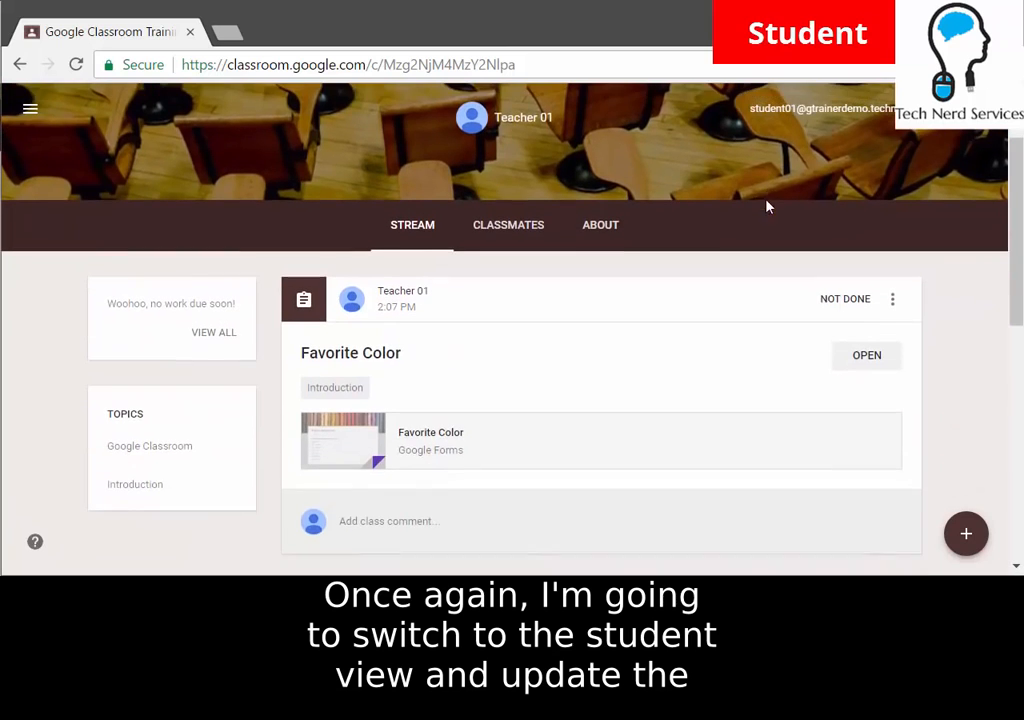
left_click(876, 358)
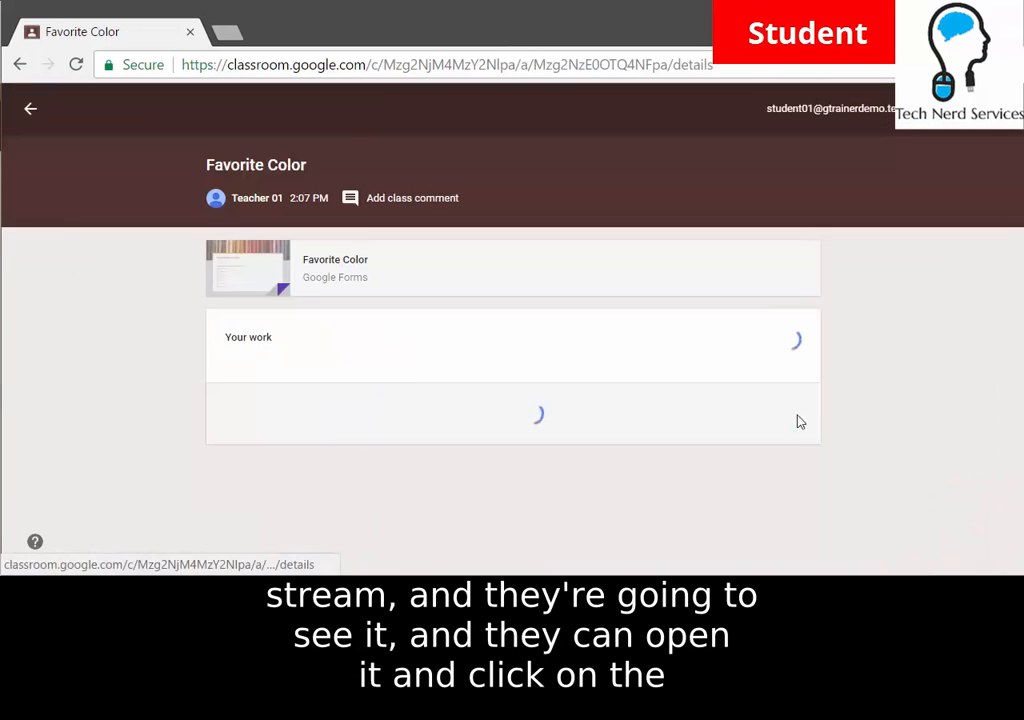
left_click(338, 268)
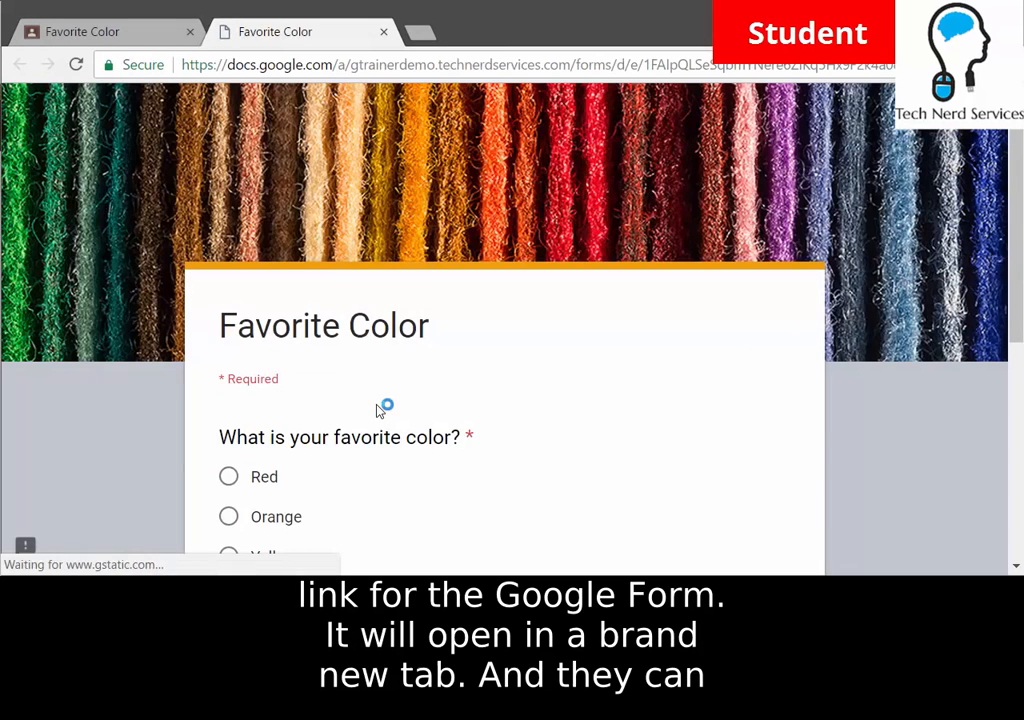
Select Green, submit the form, and return to the assignment.
scroll(491, 290, "down", 2)
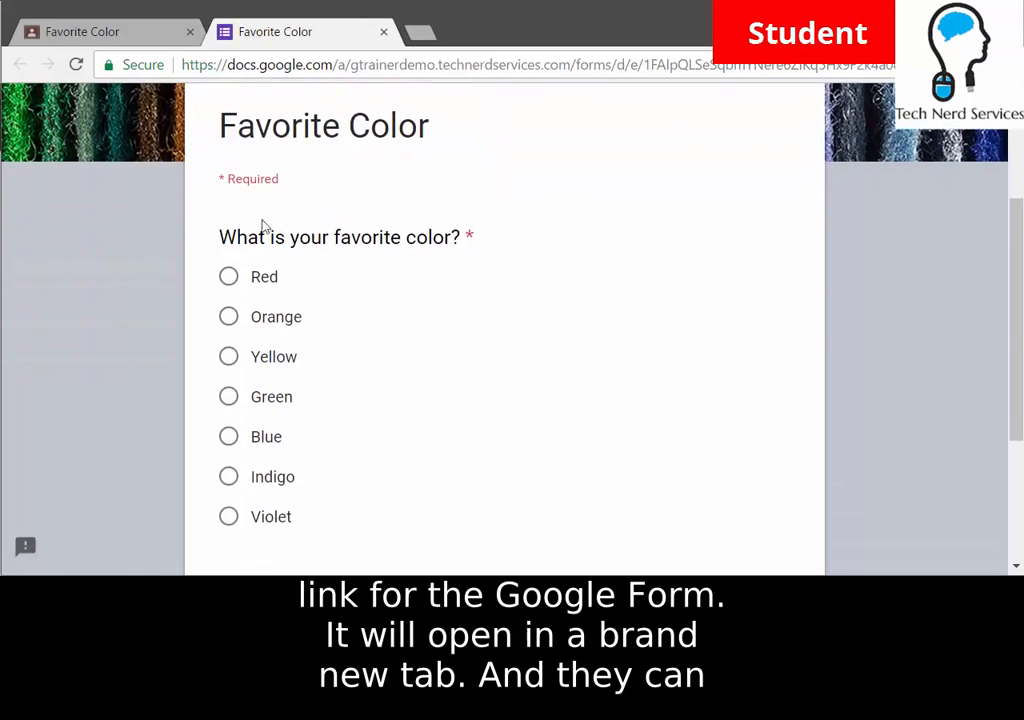
scroll(360, 345, "down", 1)
left_click(229, 296)
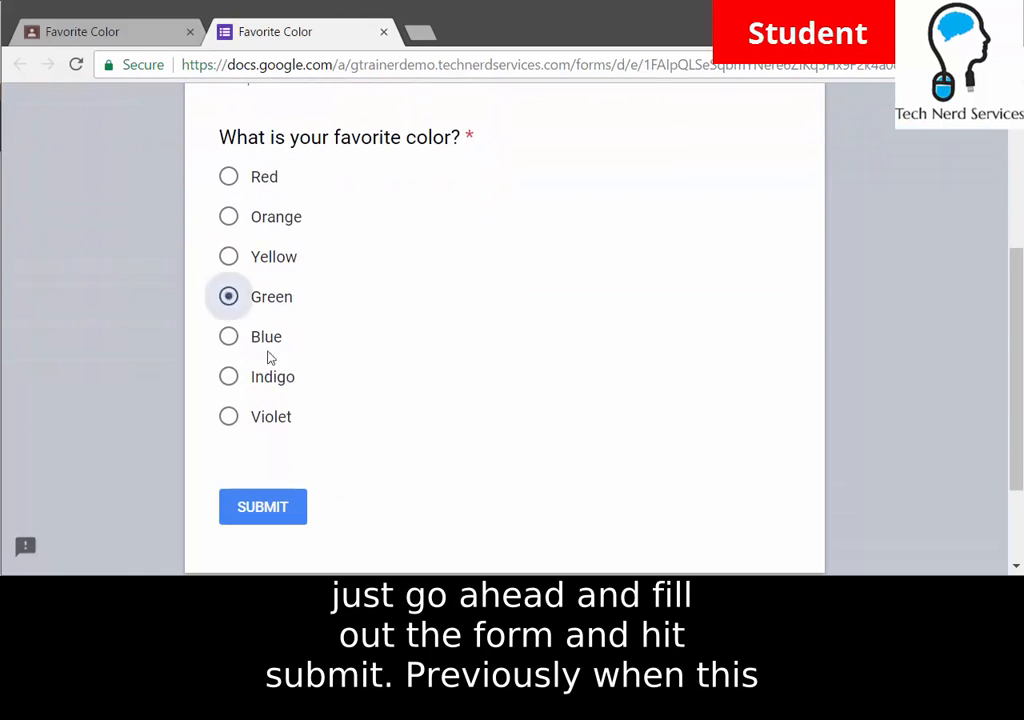
left_click(256, 510)
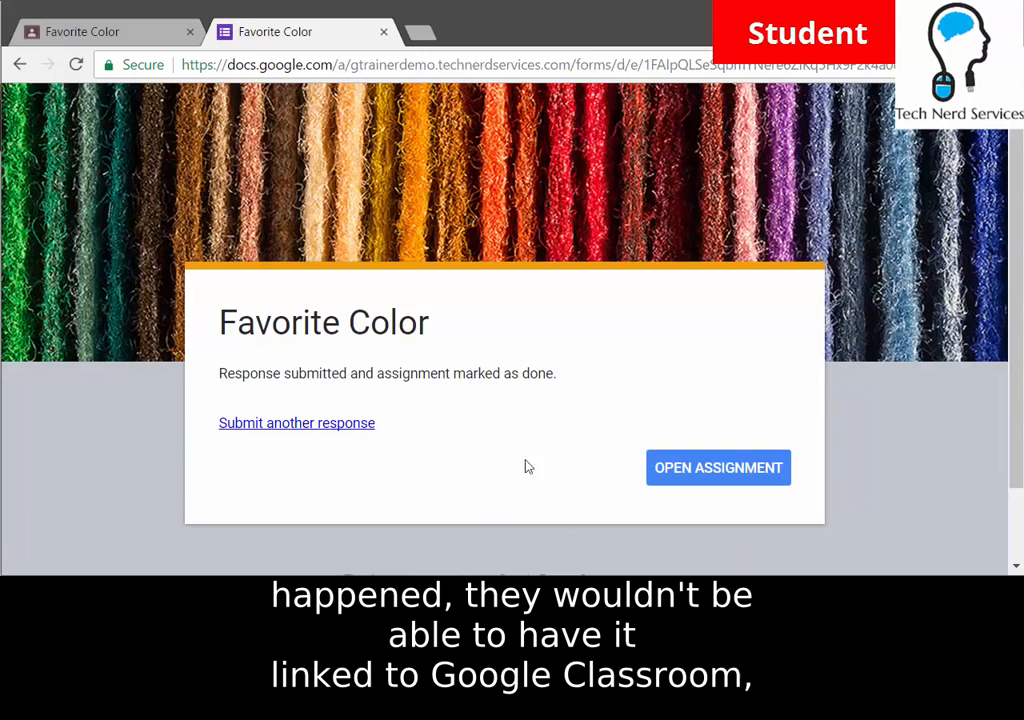
left_click(738, 476)
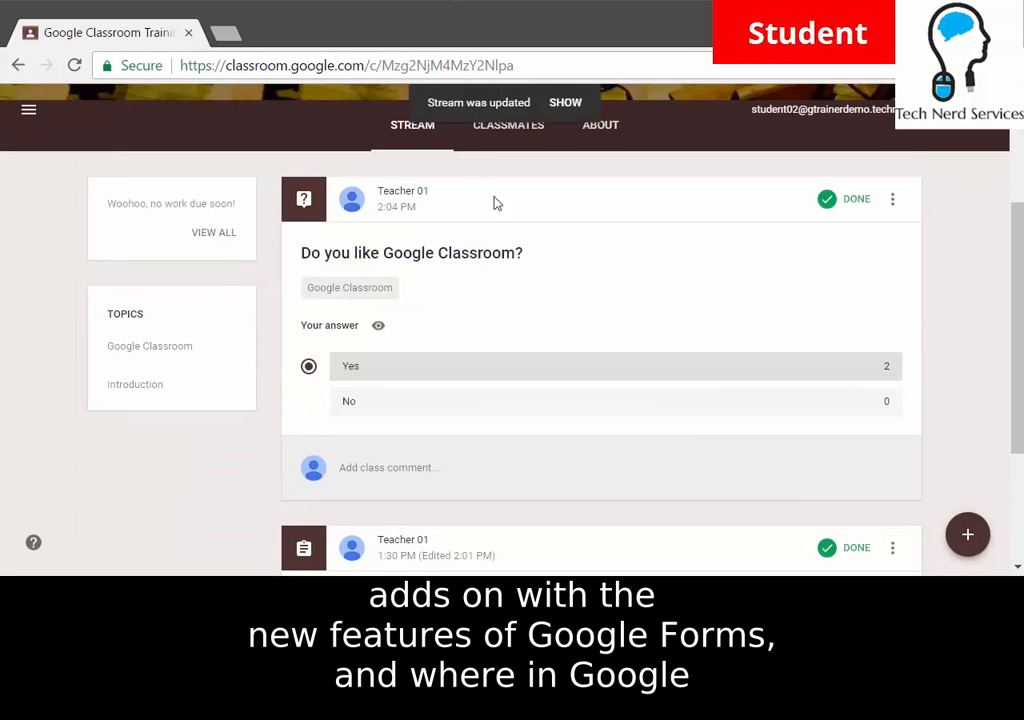
Show the second student's updated stream and scroll to check the Favorite Color post.
left_click(560, 103)
scroll(510, 363, "down", 1)
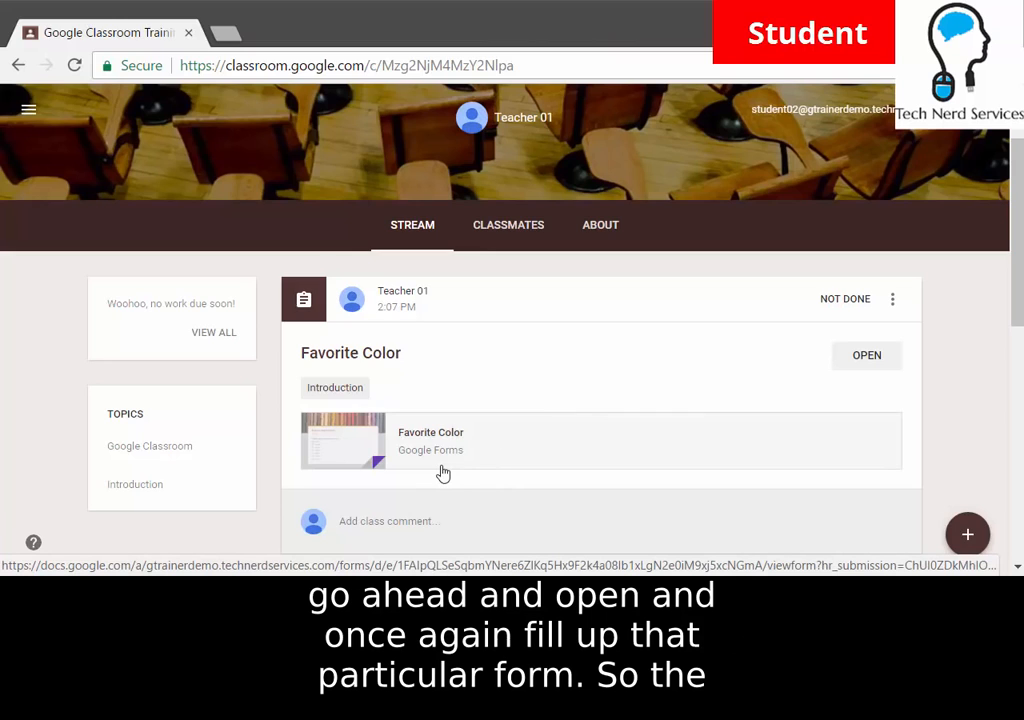
scroll(378, 457, "down", 6)
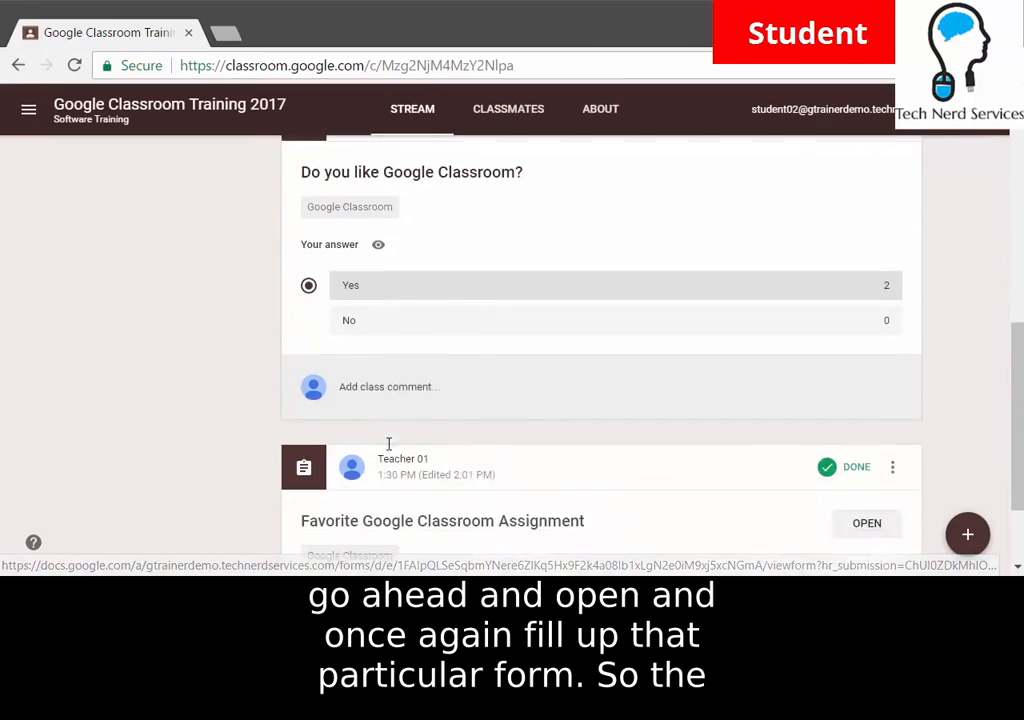
scroll(421, 456, "up", 5)
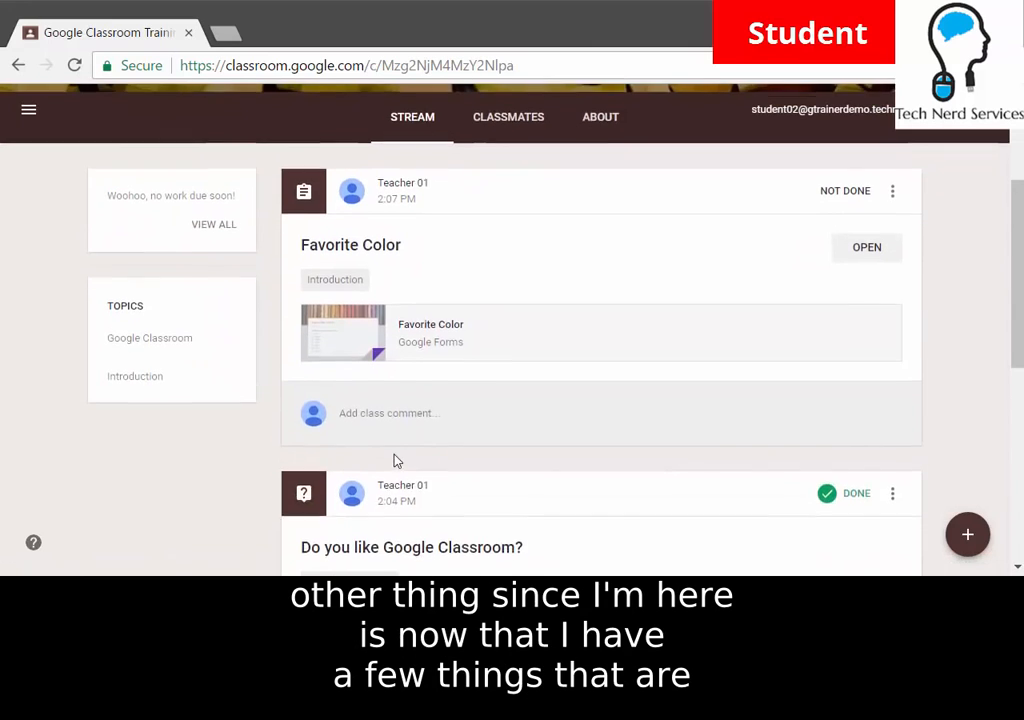
scroll(300, 440, "up", 2)
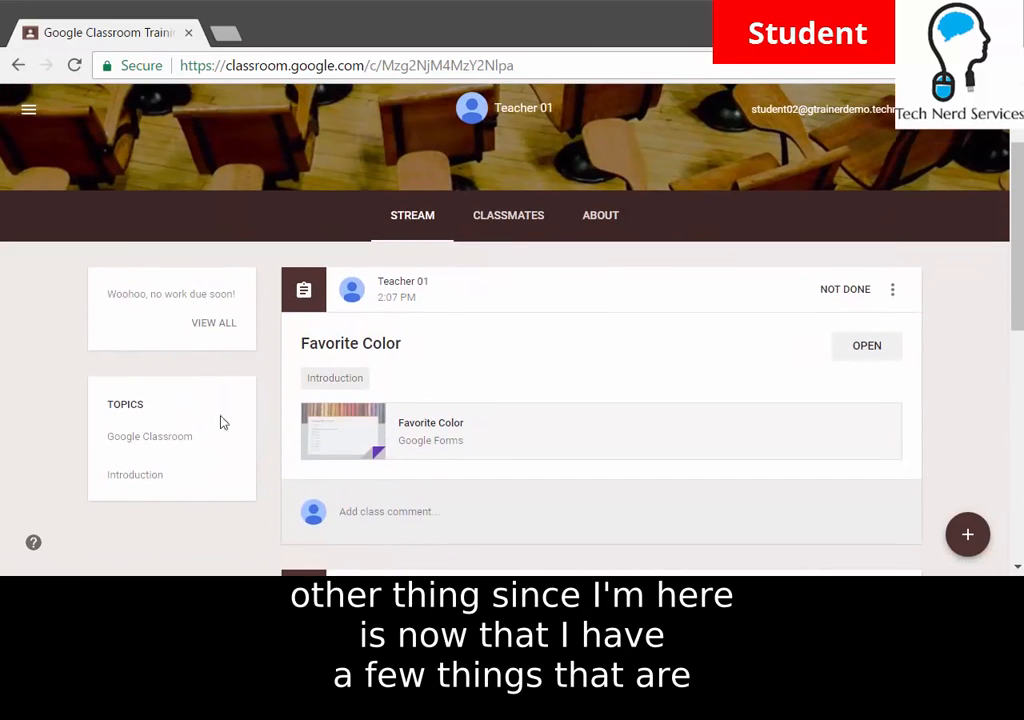
Filter the stream to the Introduction topic's posts, then return to the full class stream.
left_click(168, 441)
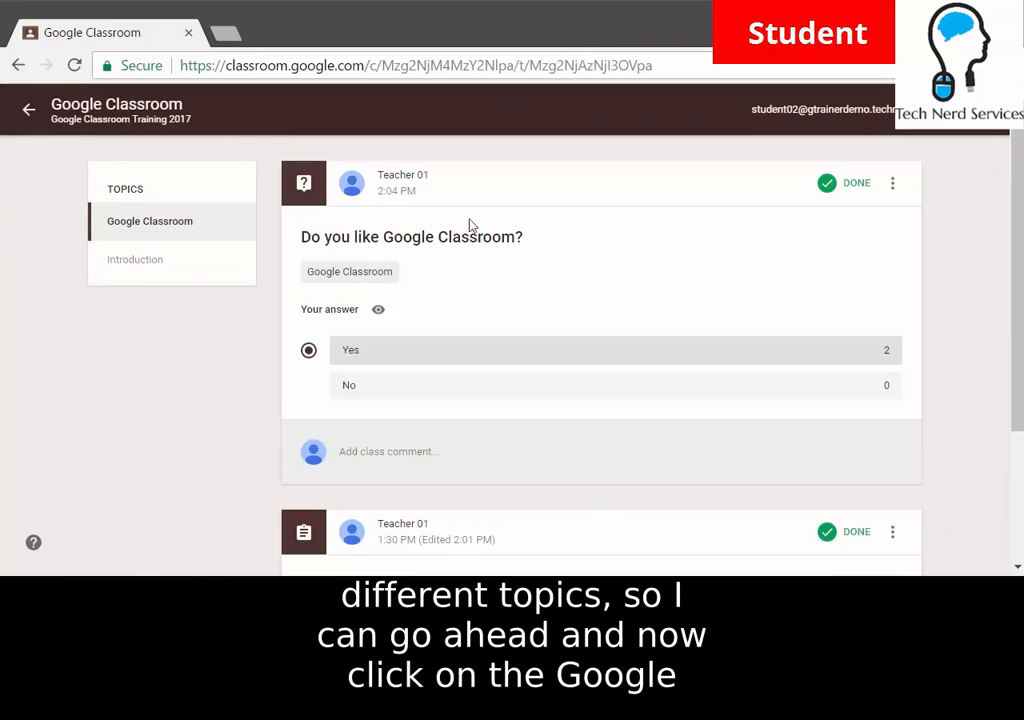
scroll(590, 335, "down", 2)
scroll(544, 391, "up", 2)
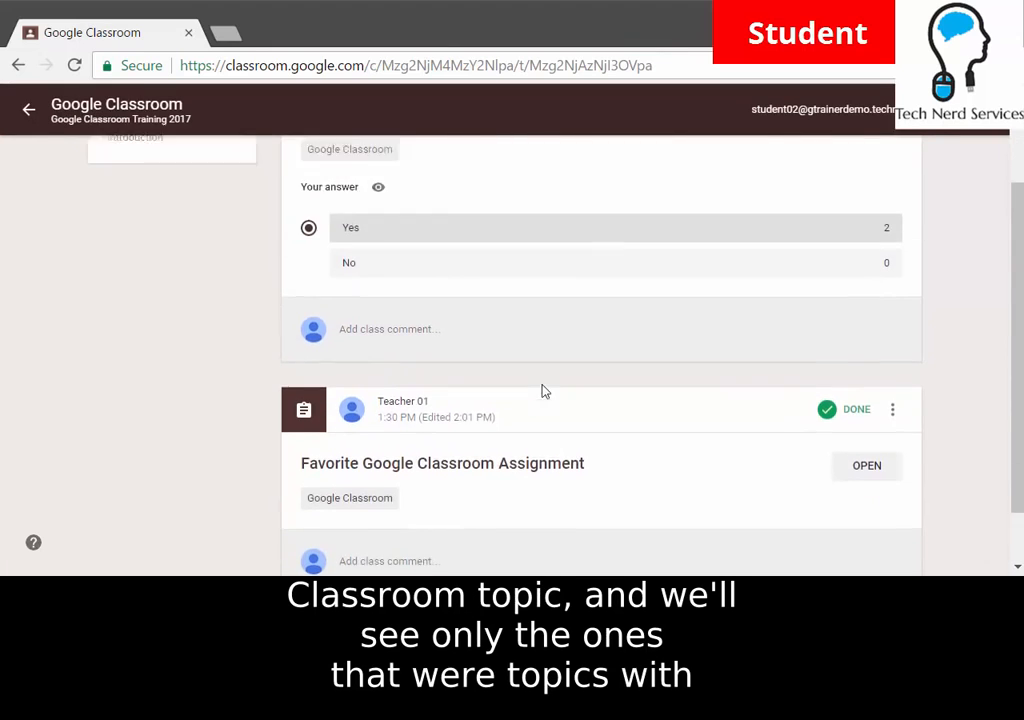
left_click(165, 265)
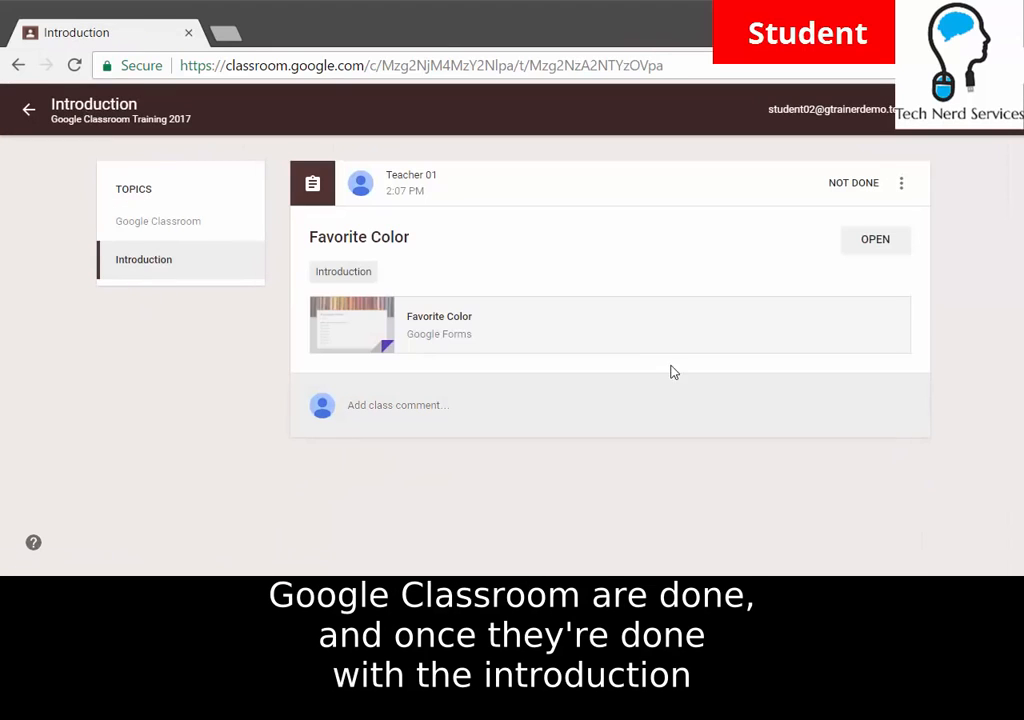
left_click(30, 112)
scroll(450, 240, "down", 4)
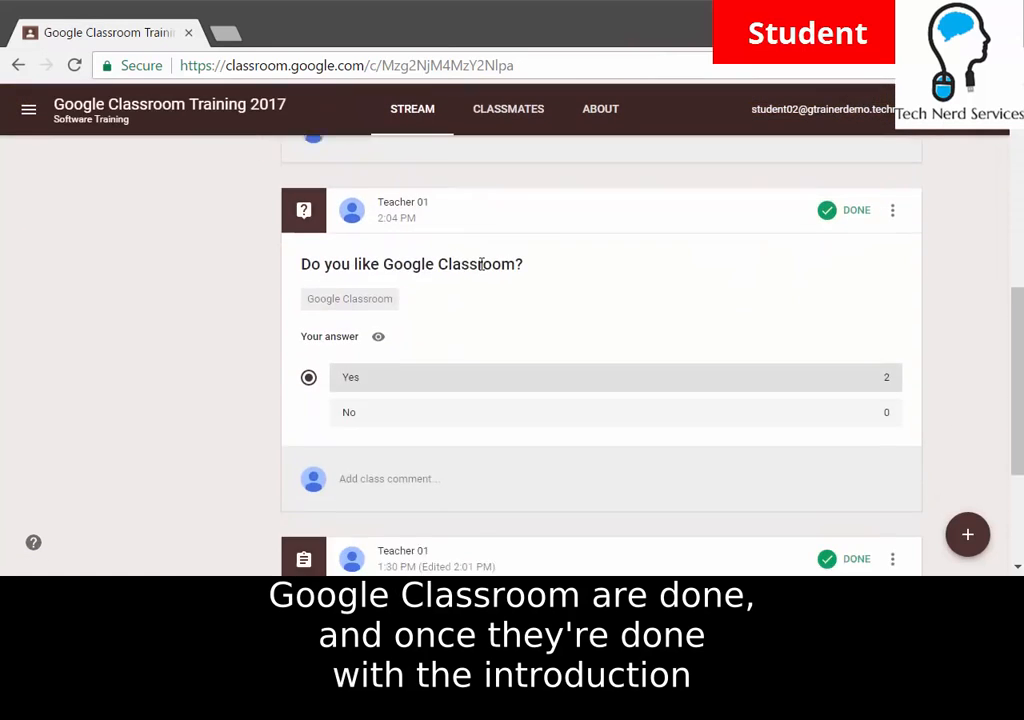
scroll(680, 420, "down", 1)
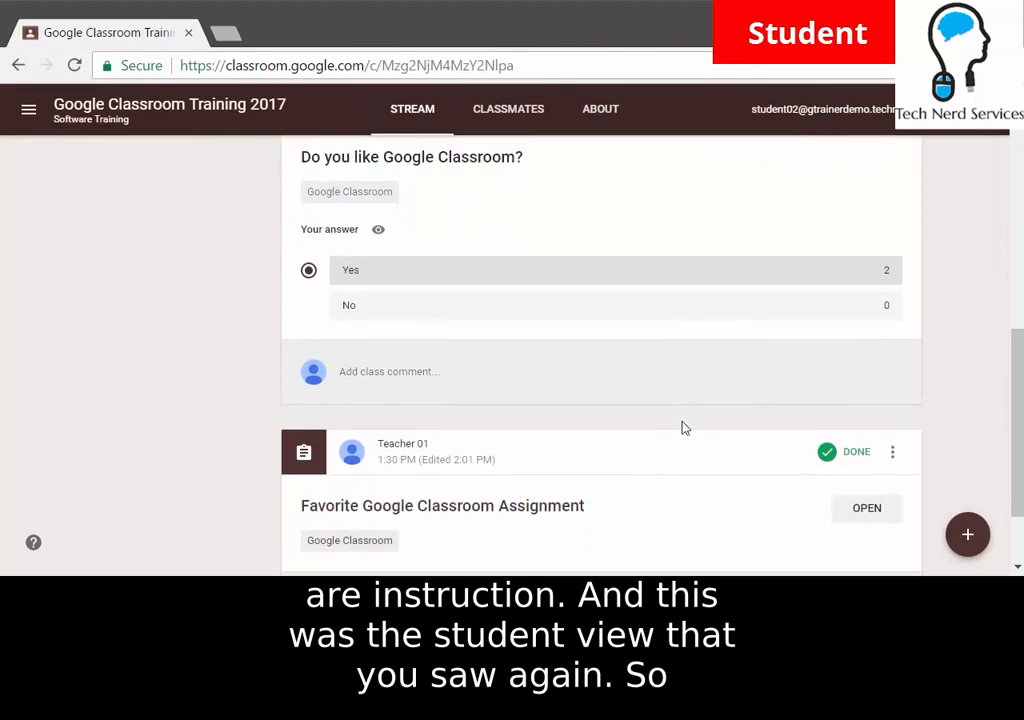
scroll(681, 427, "up", 5)
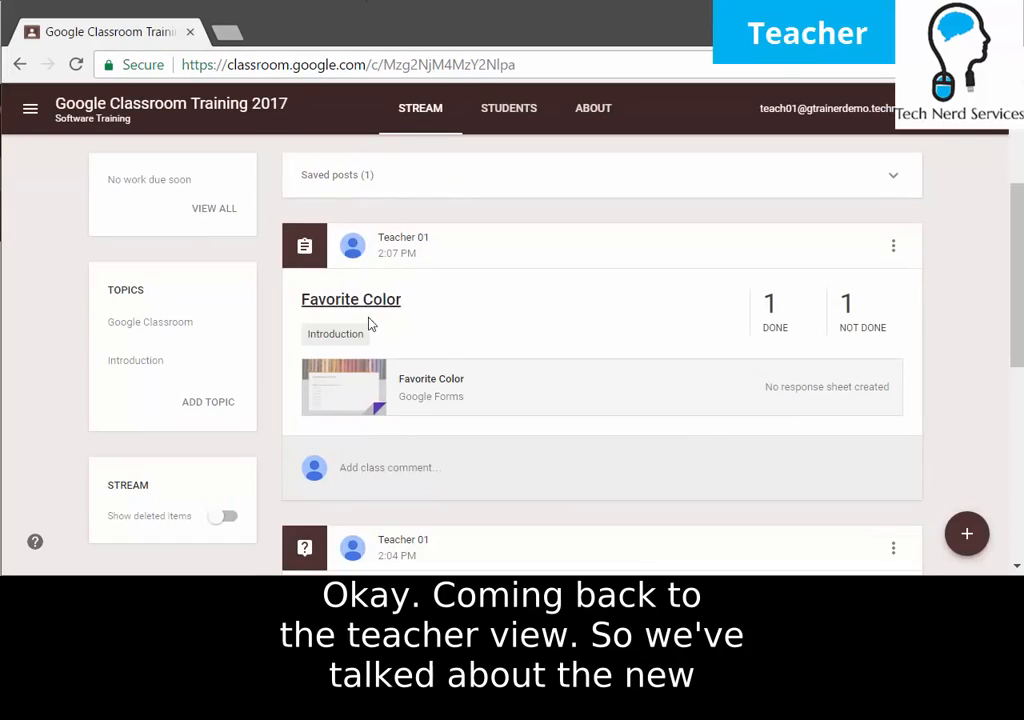
scroll(369, 323, "up", 3)
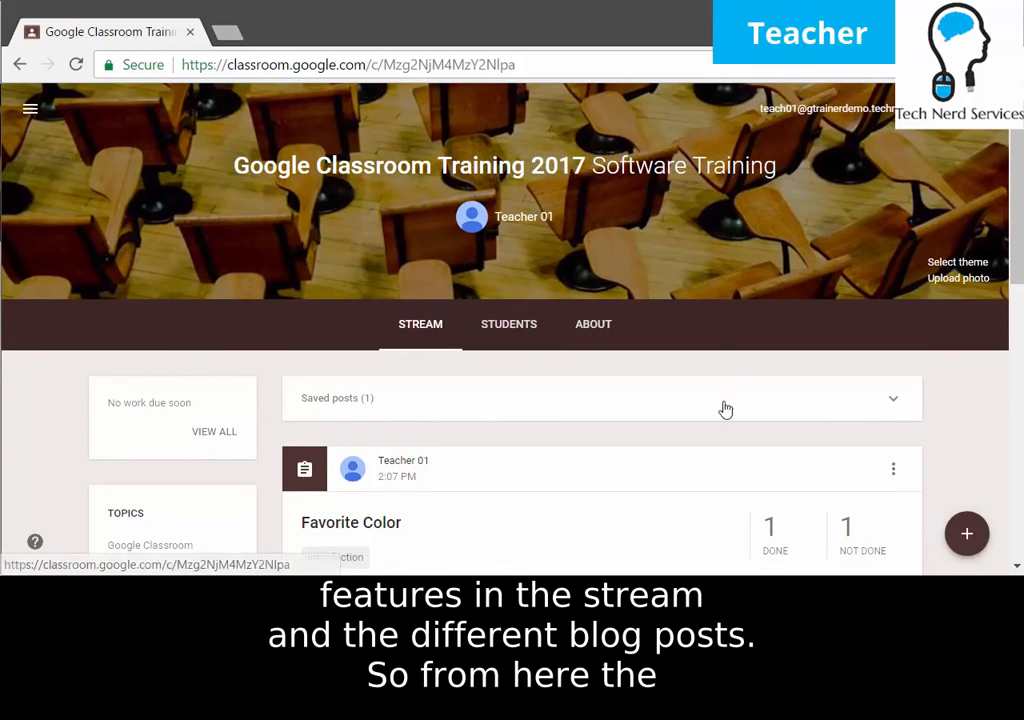
Open Favorite Color's student work and change its point value from 100 to 5.
left_click(378, 532)
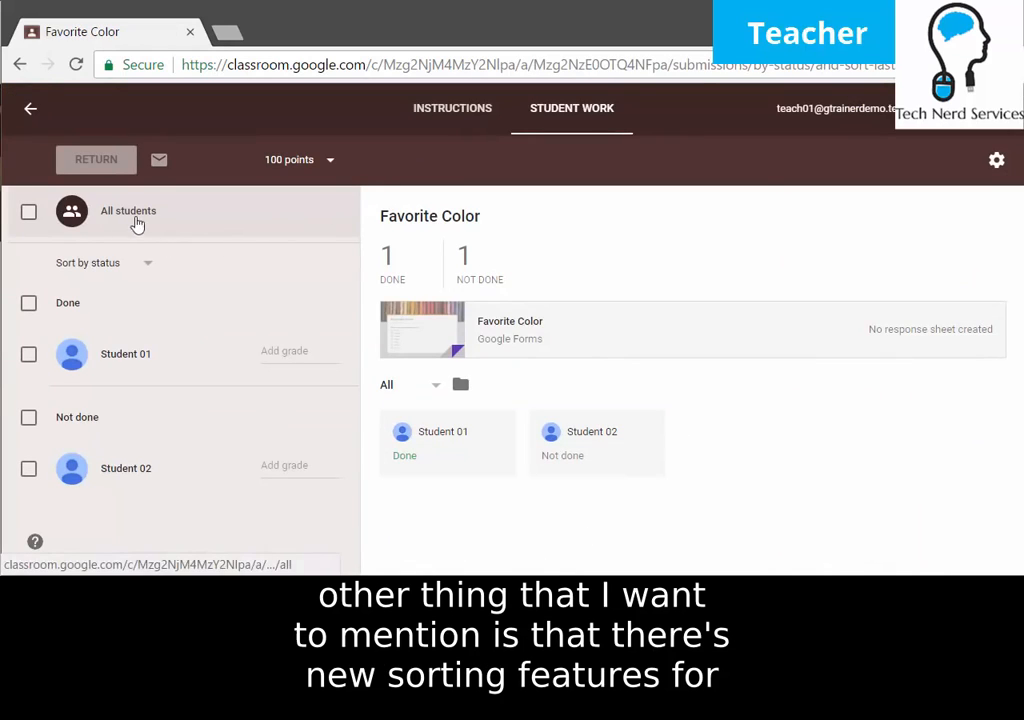
left_click(132, 264)
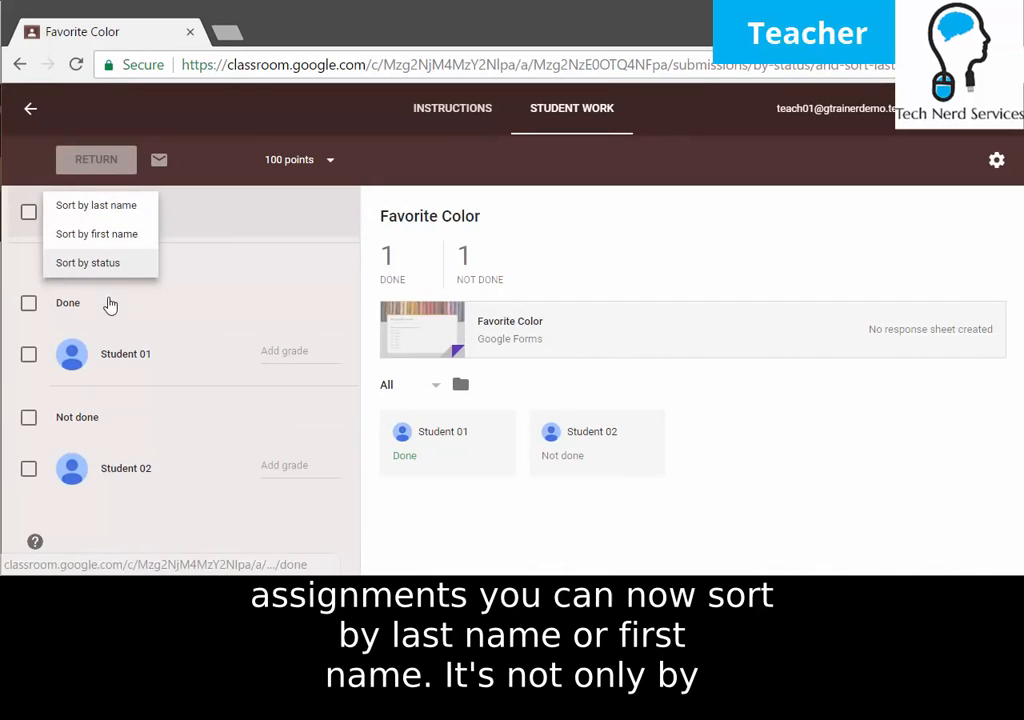
left_click(212, 279)
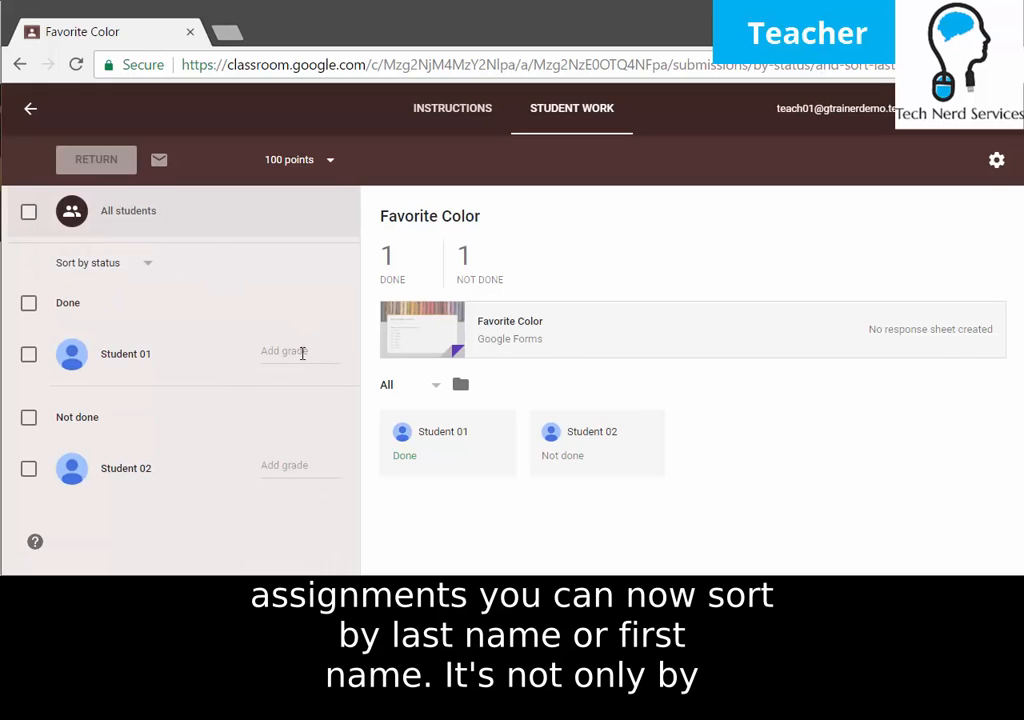
left_click(308, 157)
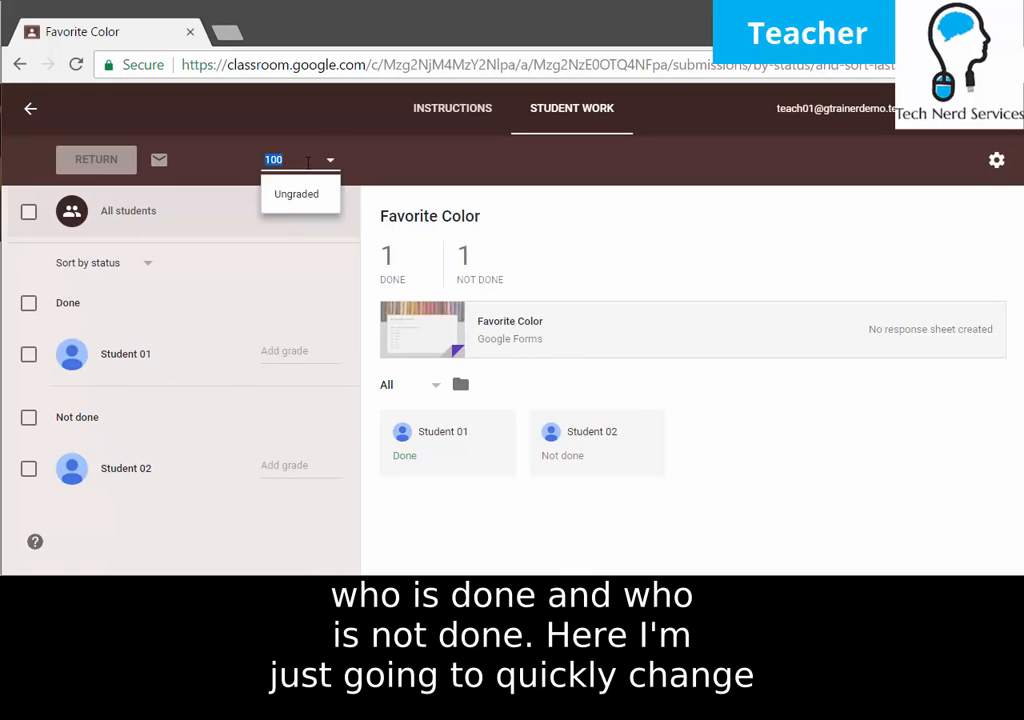
type("5")
key("Return")
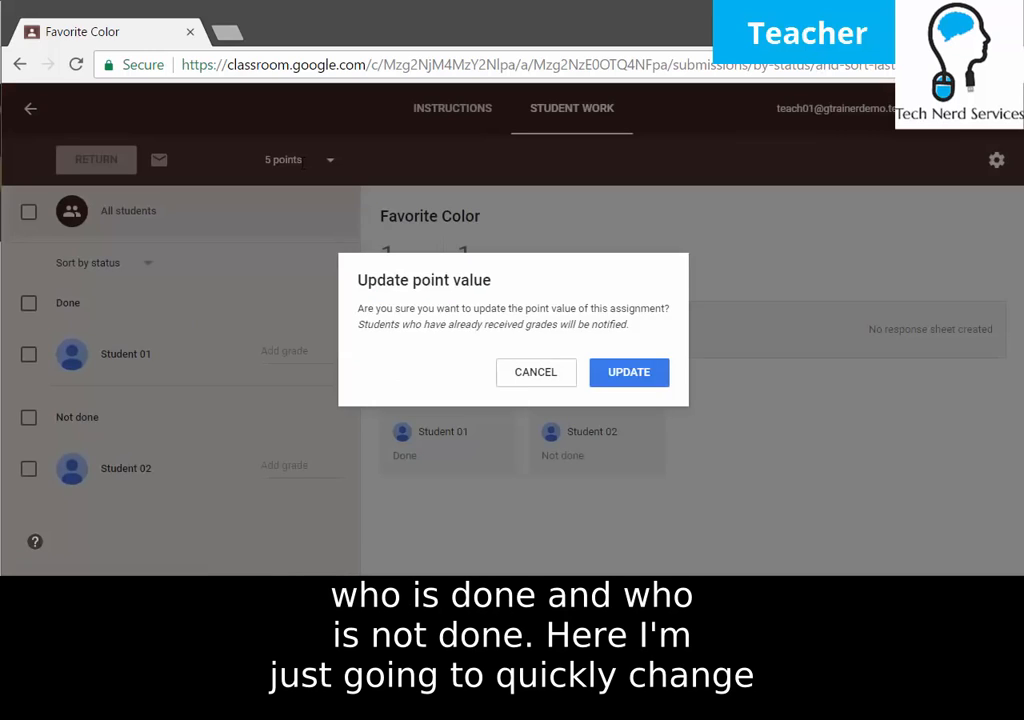
left_click(641, 378)
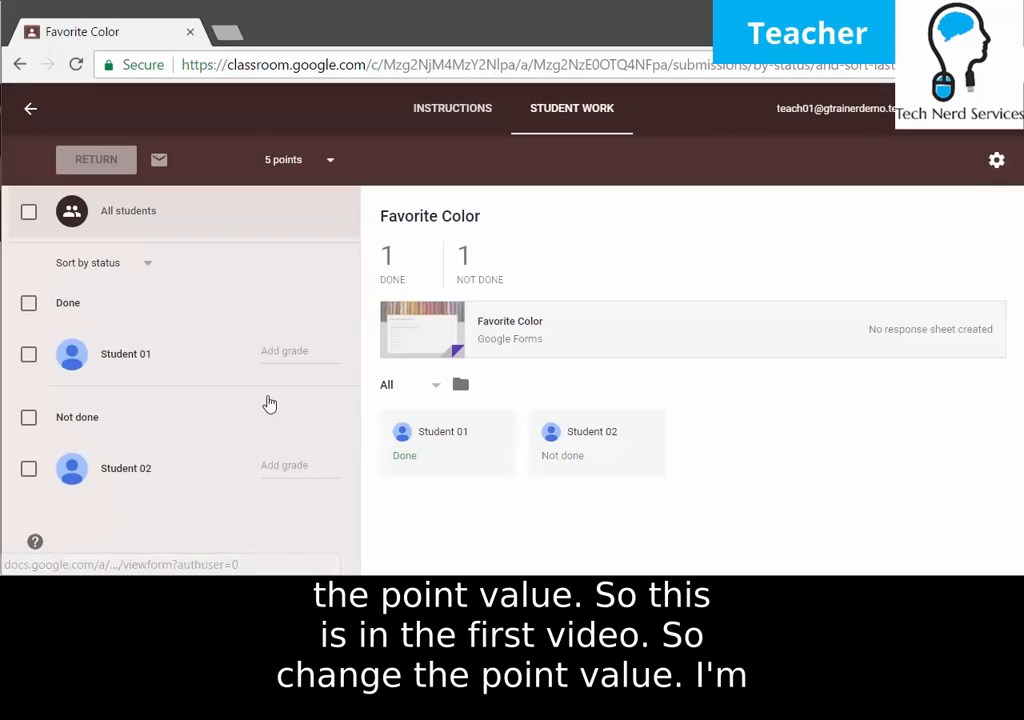
Grade Student 01 4/5 and Student 02 1/5.
left_click(290, 354)
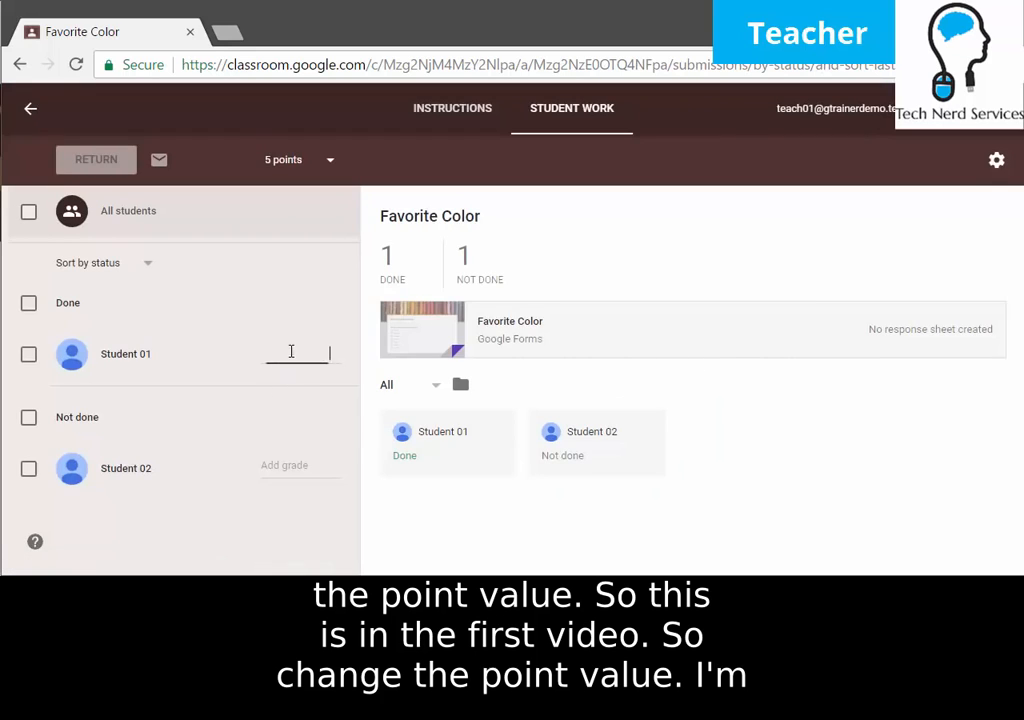
type("4/5")
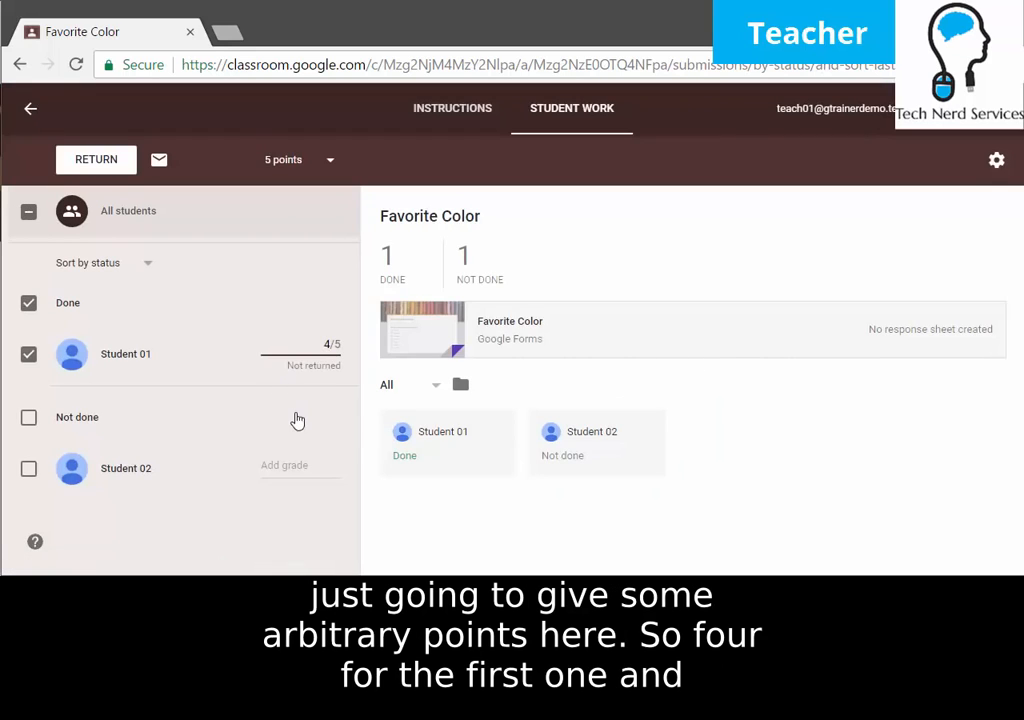
left_click(280, 466)
type("1")
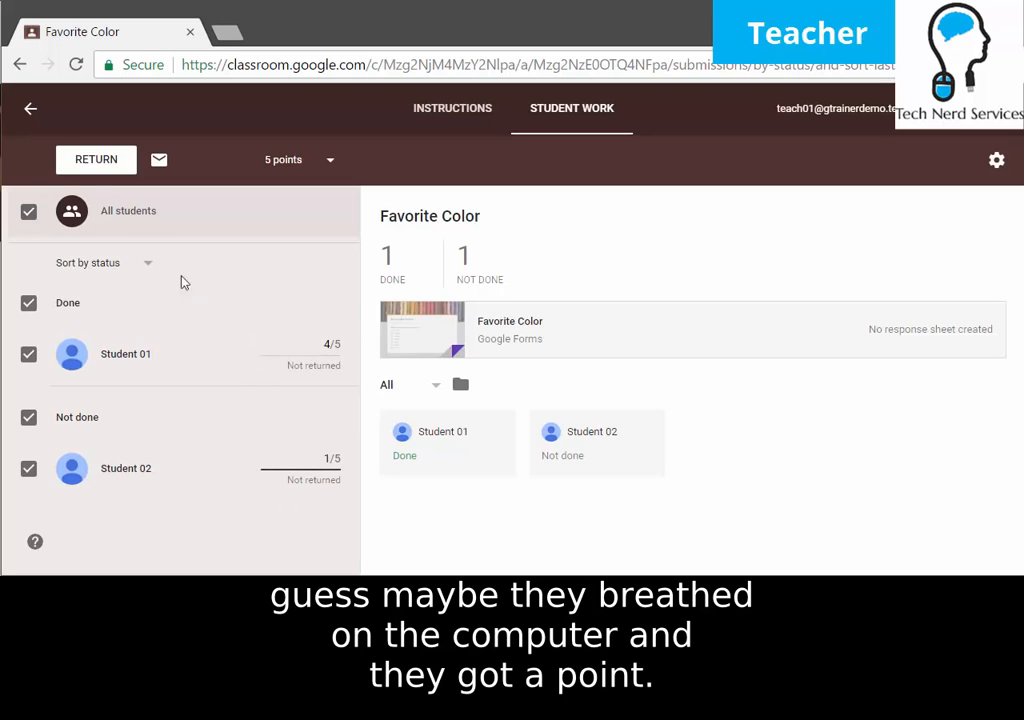
left_click(72, 168)
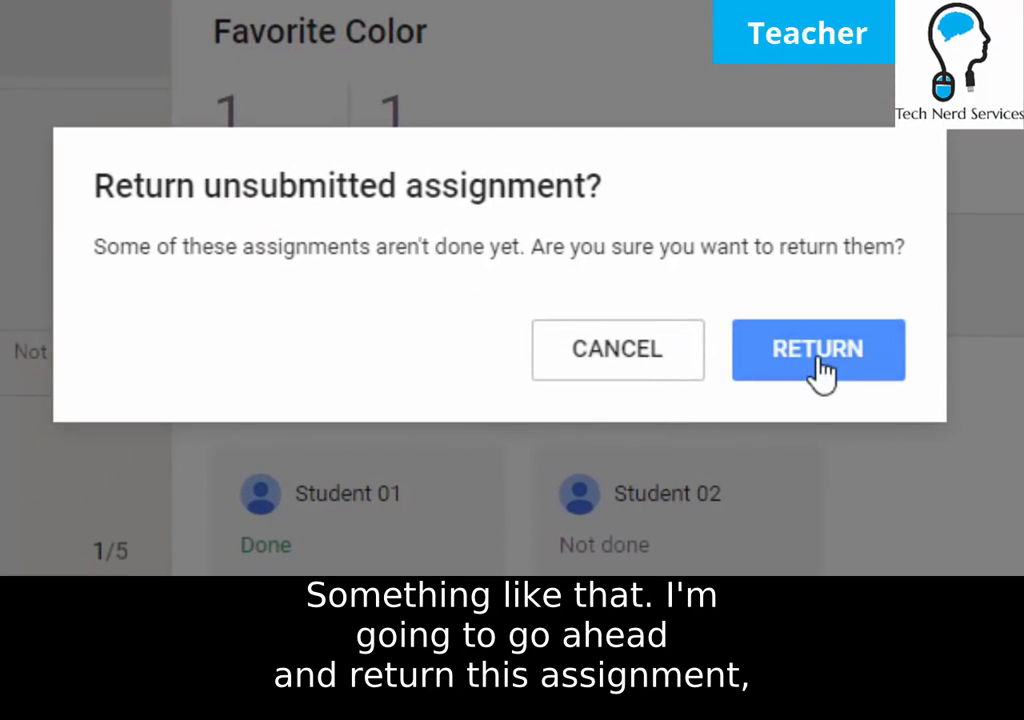
Return both students' work with the private comment 'In case you want to discuss your grade, see me at lunch.'.
left_click(820, 372)
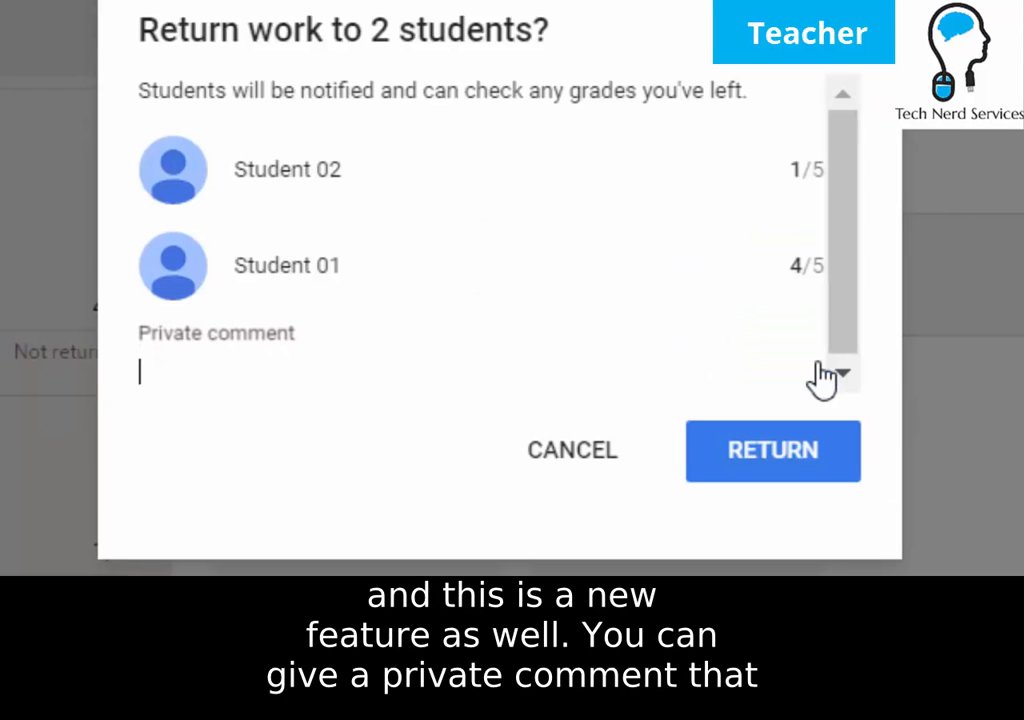
left_click(853, 274)
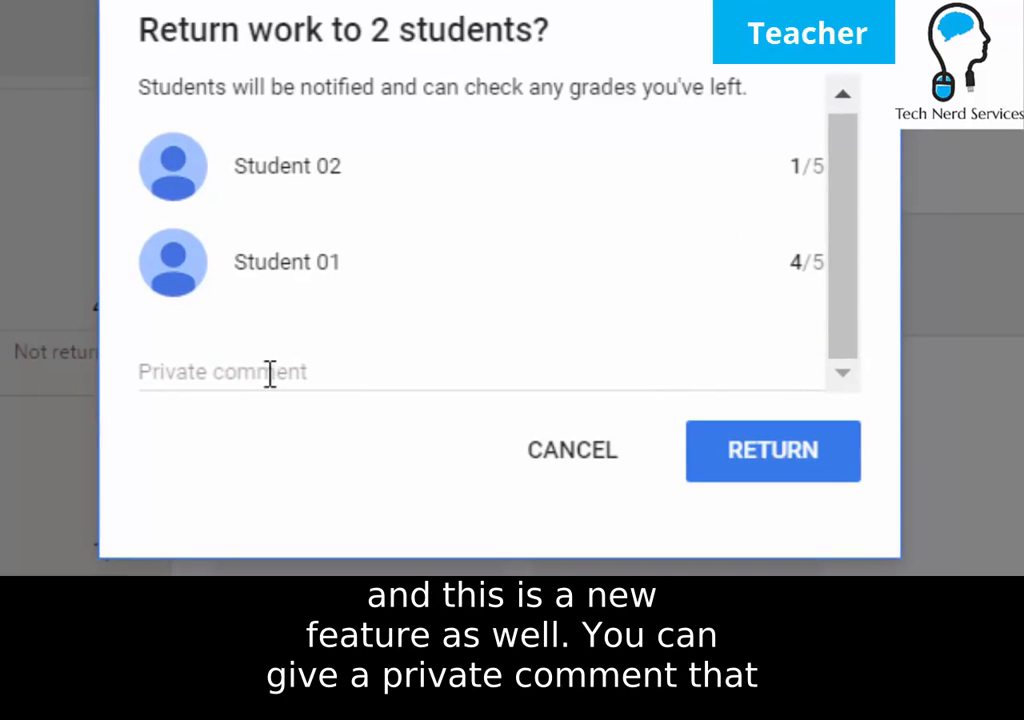
left_click(345, 360)
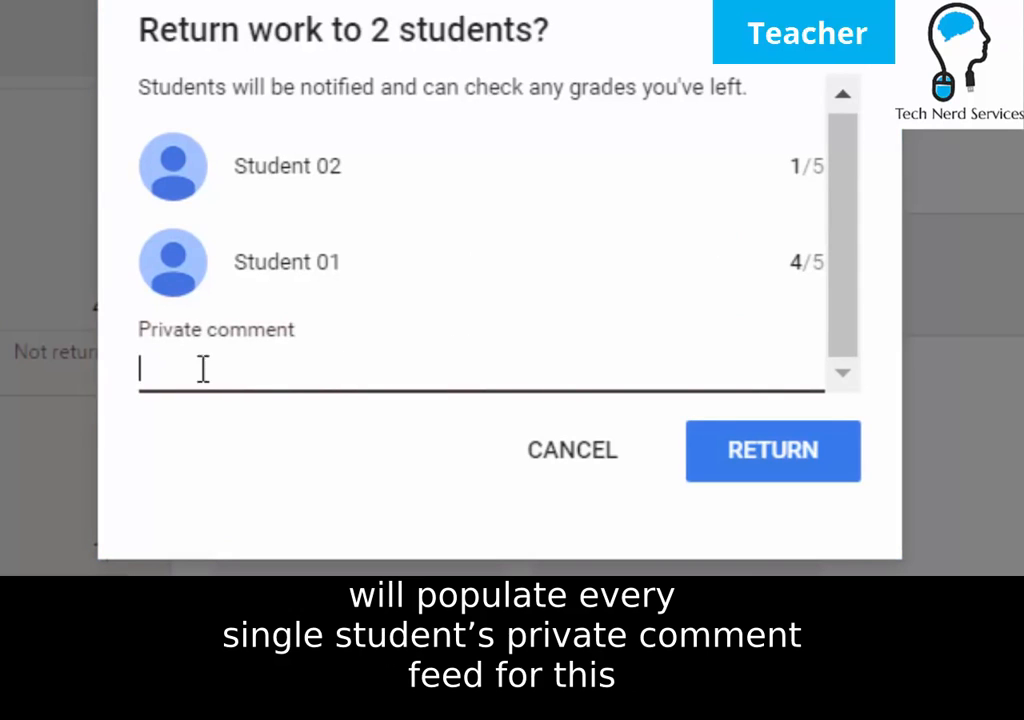
type("In case you want to ")
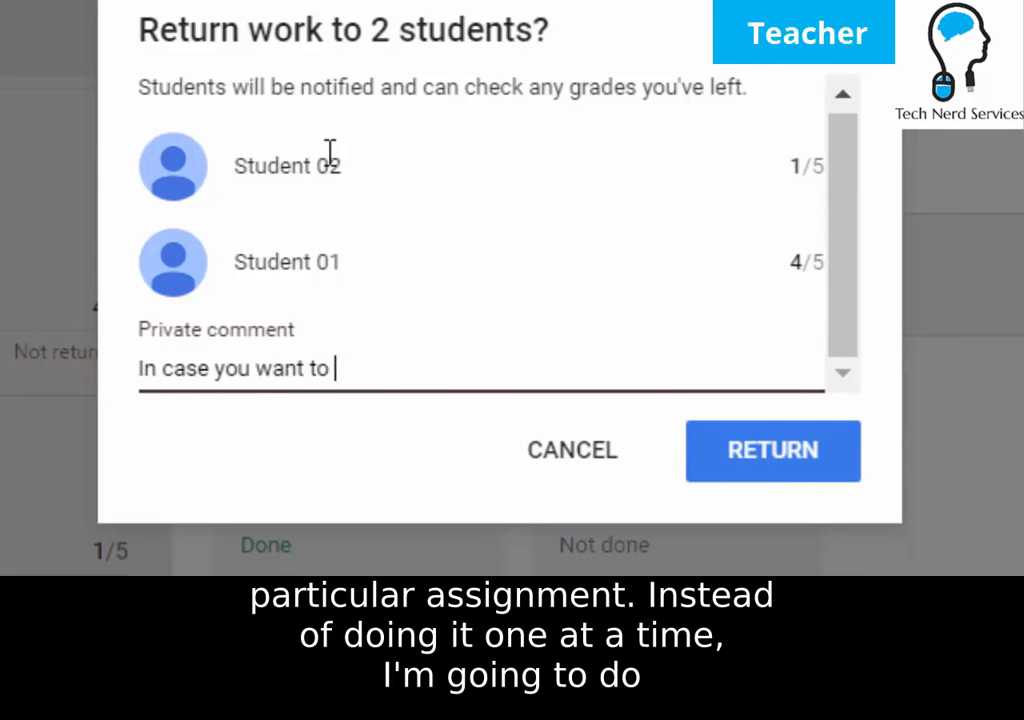
type("discuss your grade, see me at lunch.")
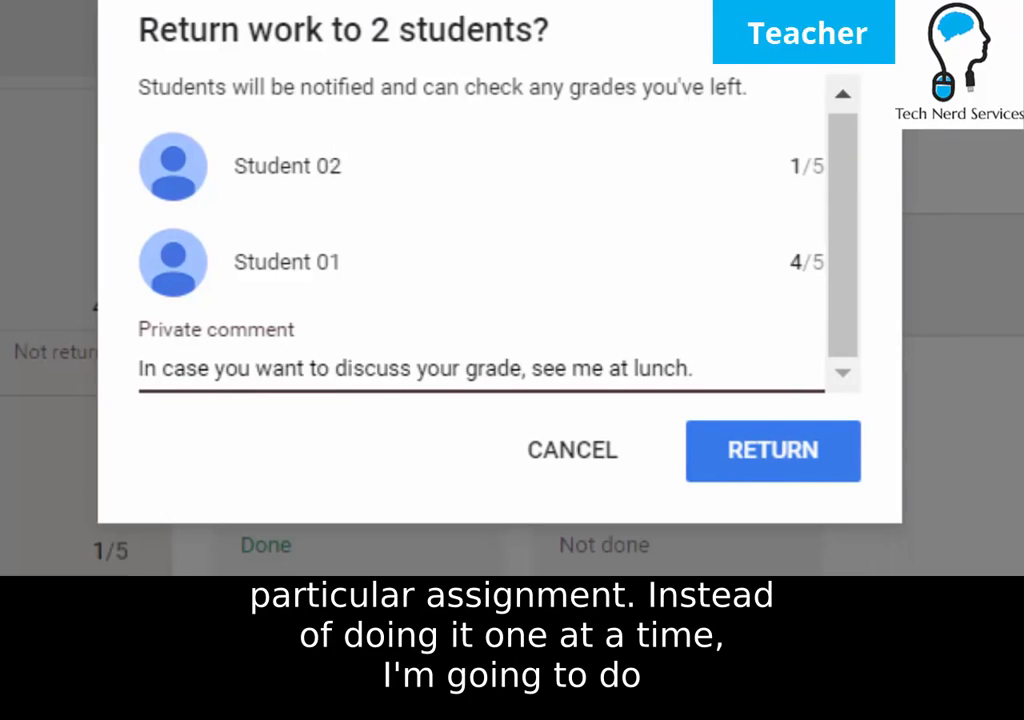
left_click(834, 449)
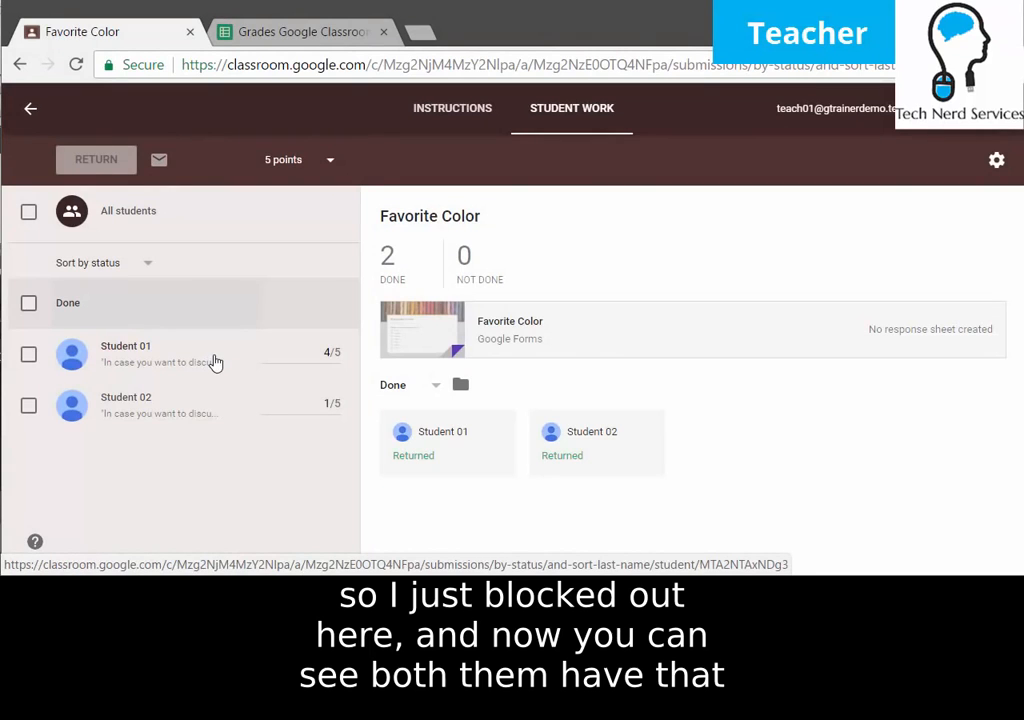
Check each student's returned work and comment, then go back to the class stream.
left_click(215, 362)
left_click(216, 418)
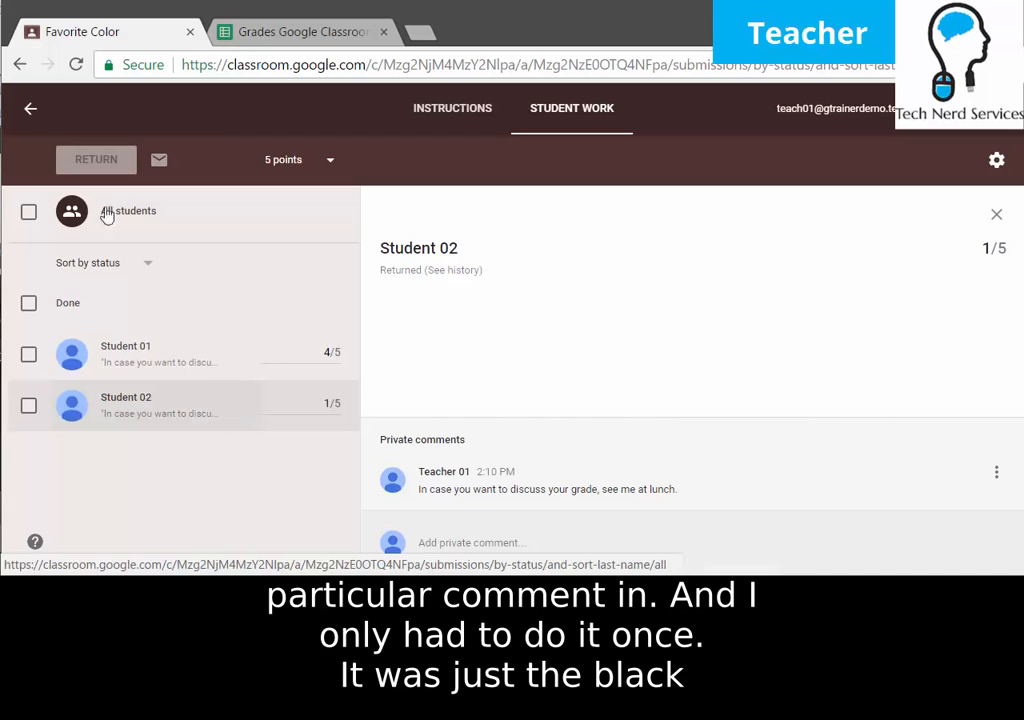
left_click(30, 112)
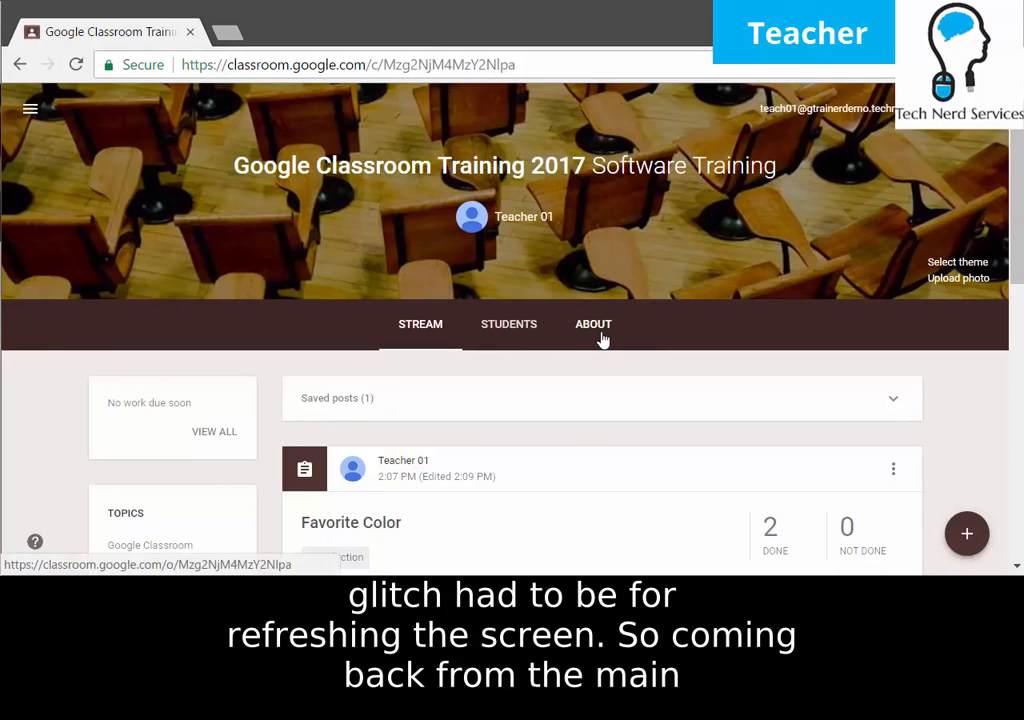
Download all Favorite Color grades as a CSV file from the Student Work settings menu.
scroll(569, 331, "down", 3)
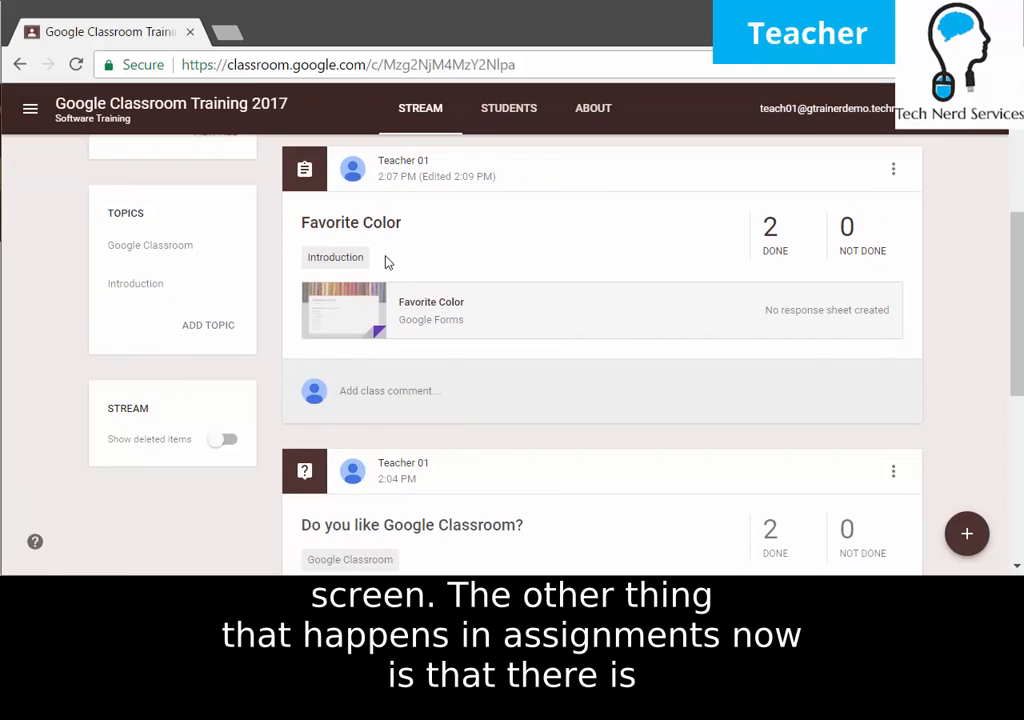
left_click(365, 237)
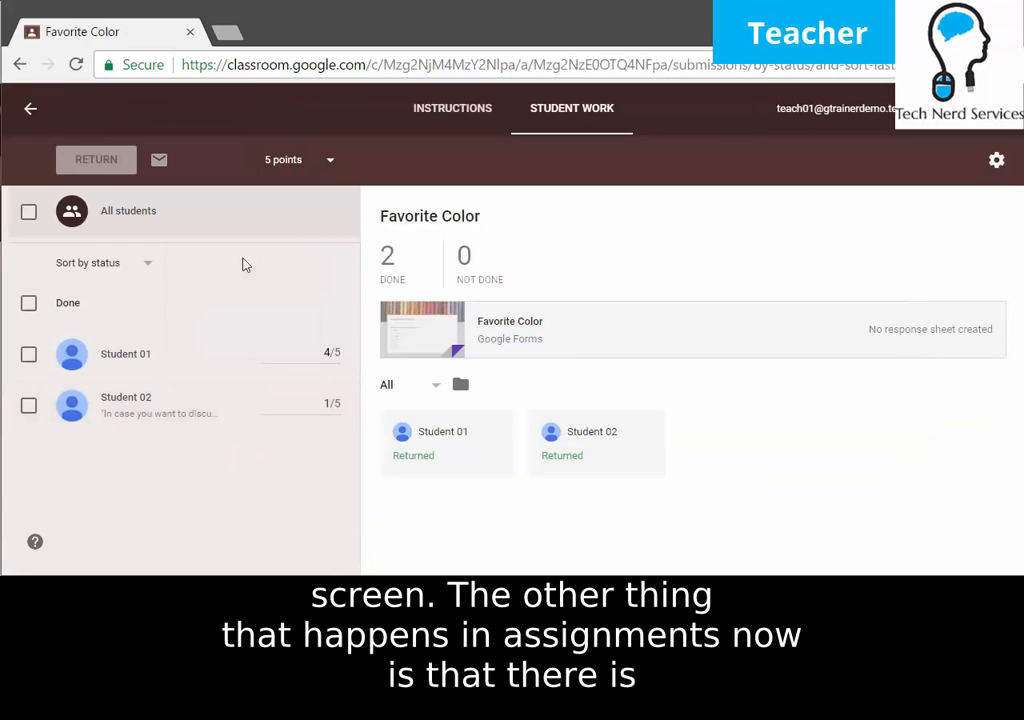
left_click(996, 161)
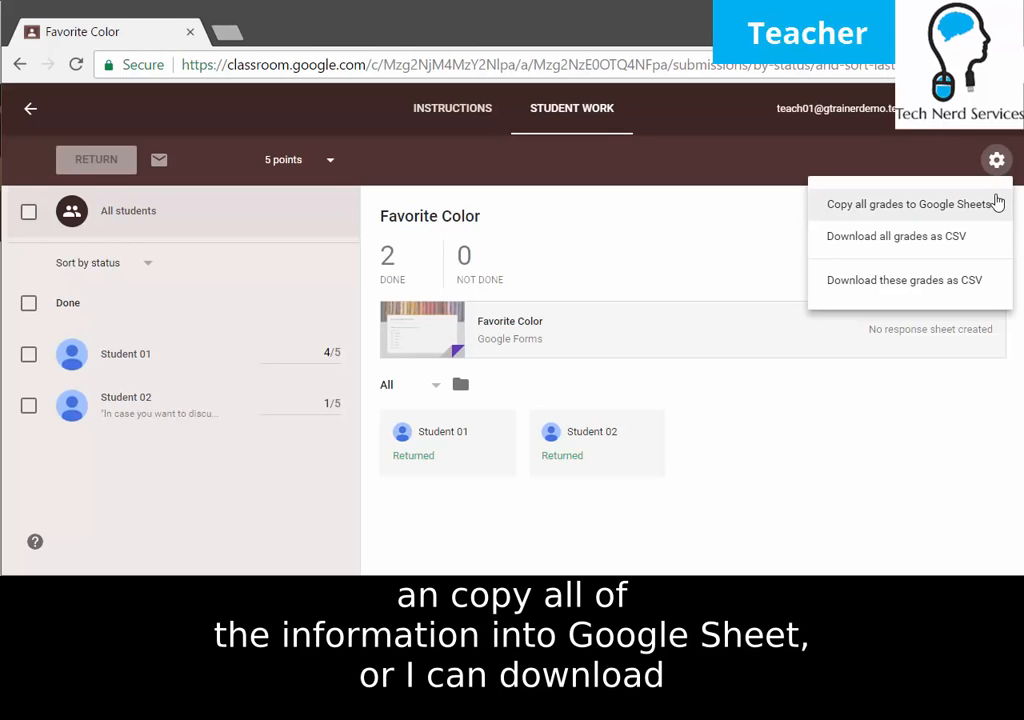
left_click(977, 245)
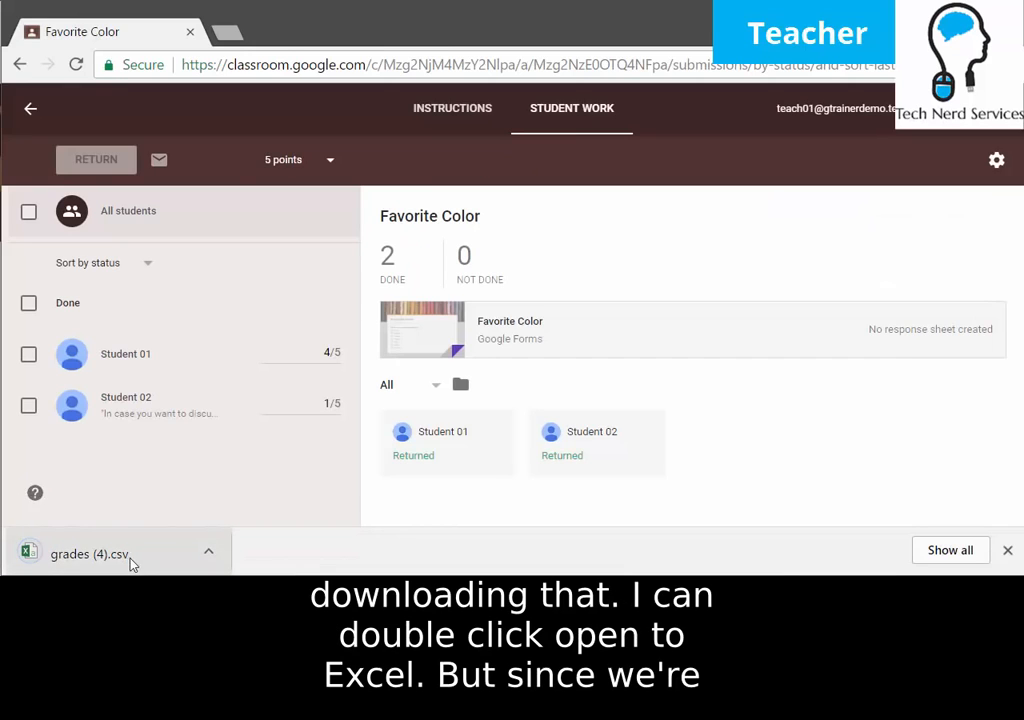
left_click(997, 160)
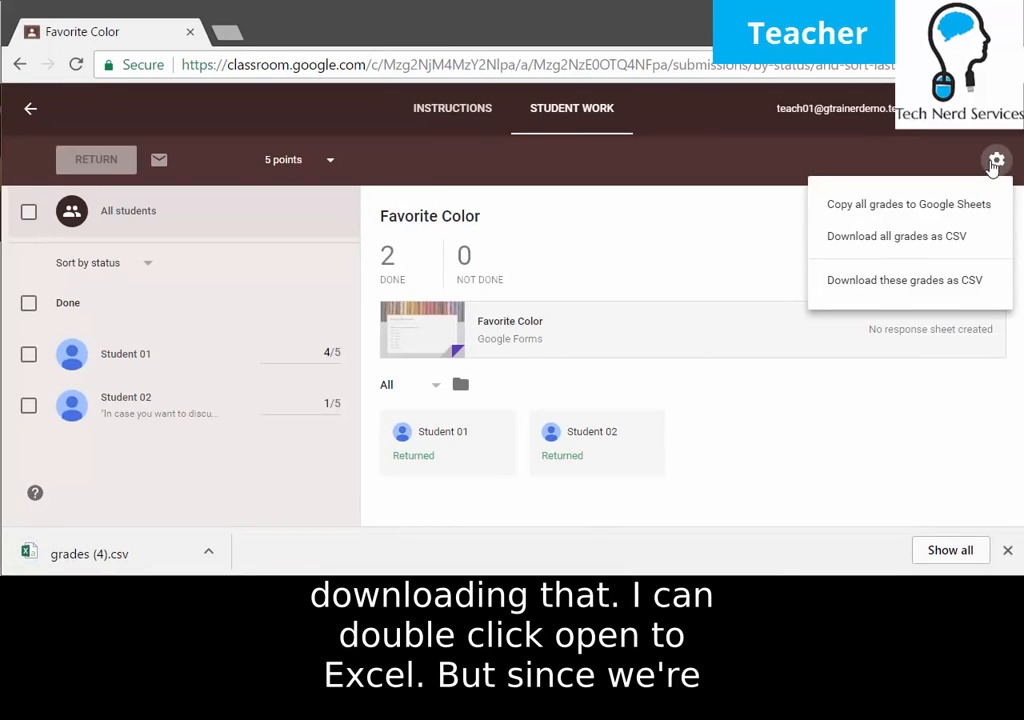
Copy all grades to a new Google Sheets spreadsheet showing Favorite Color scores 4 and 1.
left_click(980, 215)
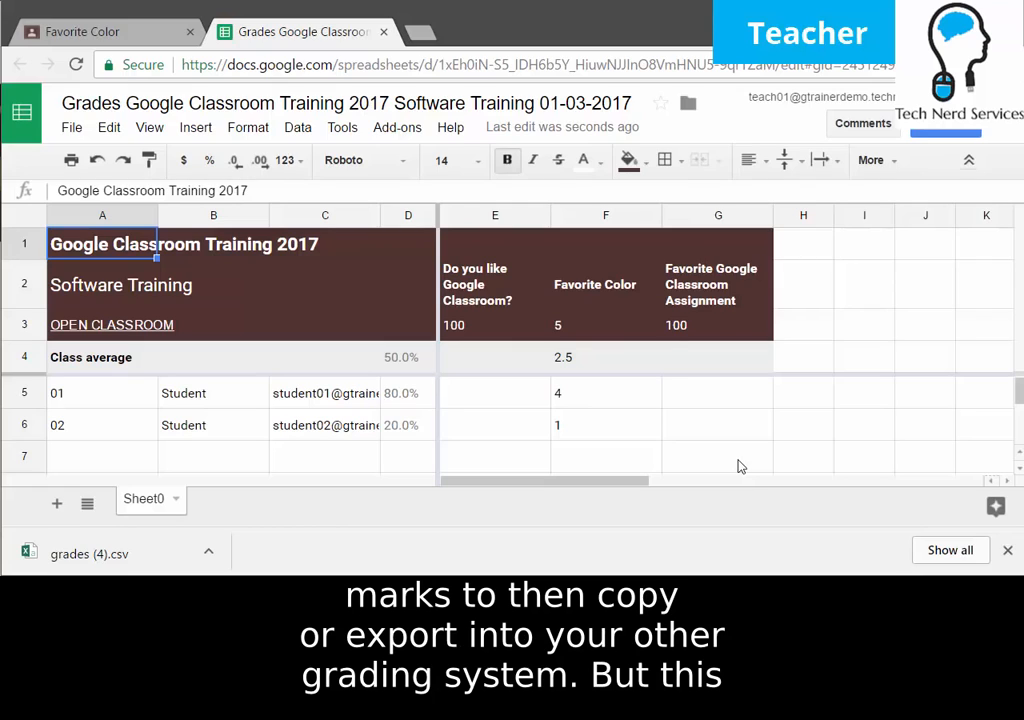
left_click(90, 35)
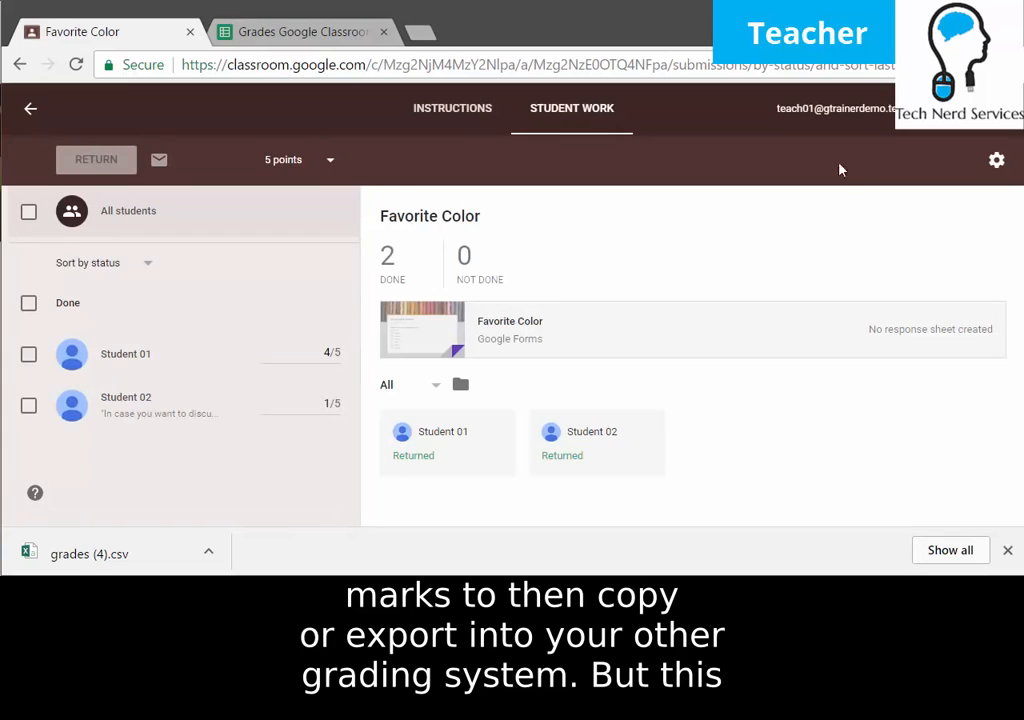
Dismiss the grade export menu and go back to the class stream.
left_click(997, 160)
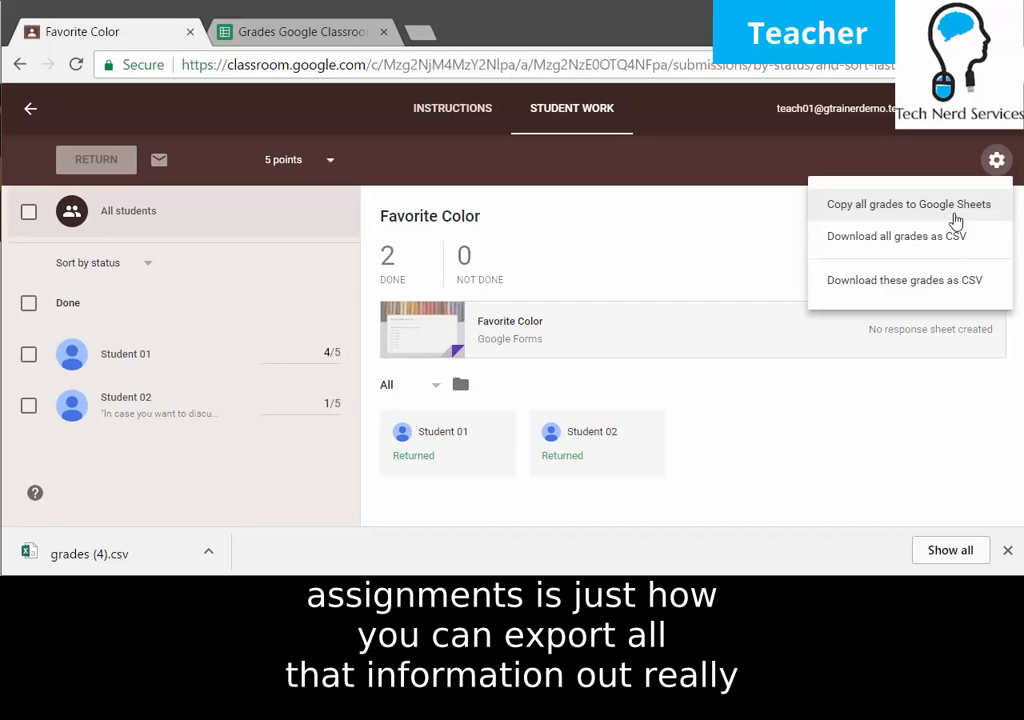
left_click(29, 115)
left_click(28, 105)
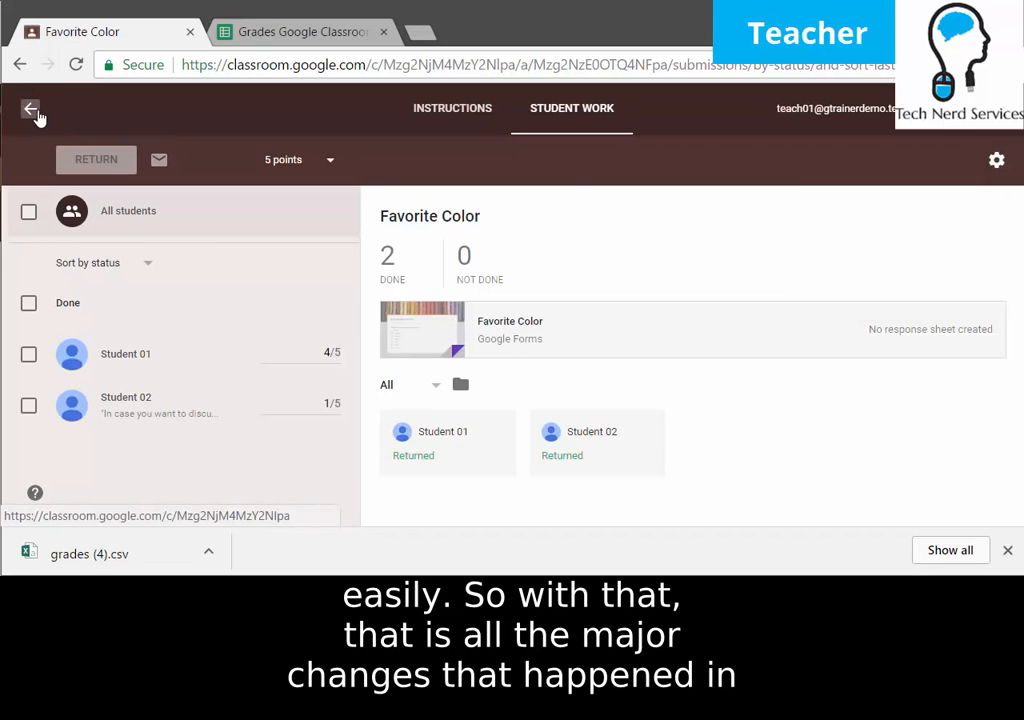
scroll(546, 318, "up", 3)
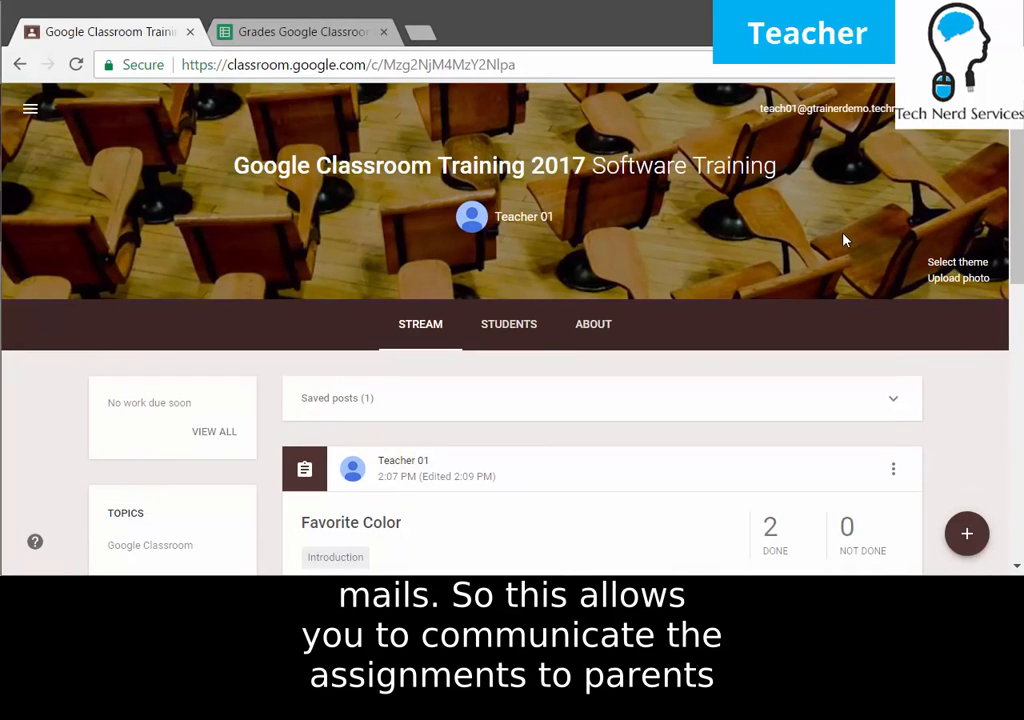
left_click(505, 331)
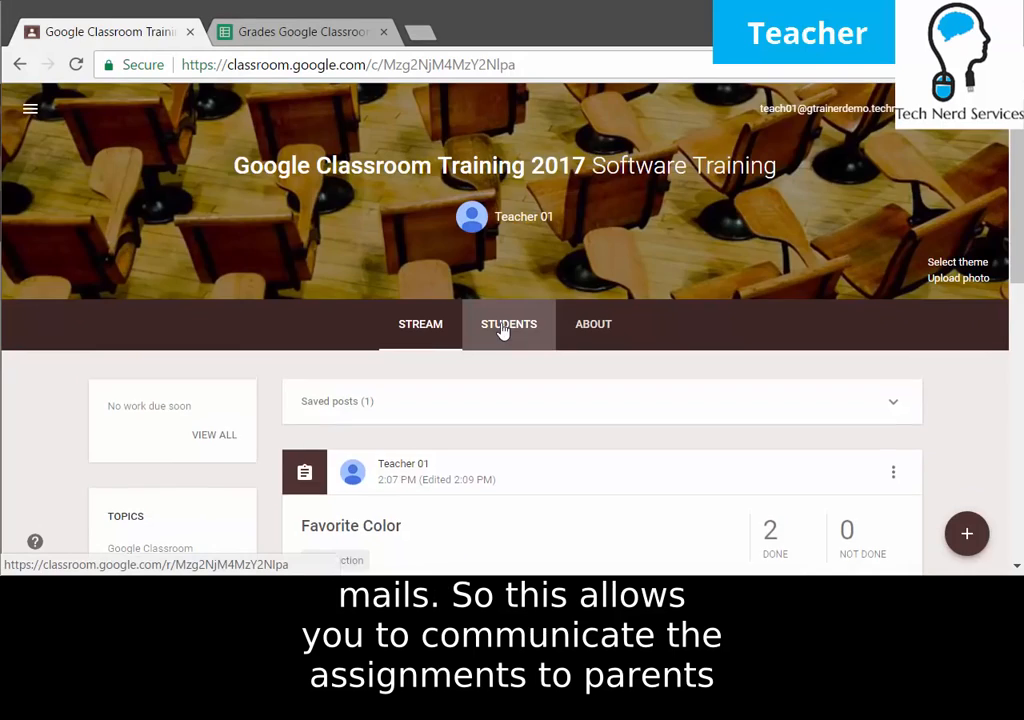
Turn on guardian email summaries for this class and add all other taught classes.
scroll(505, 345, "down", 2)
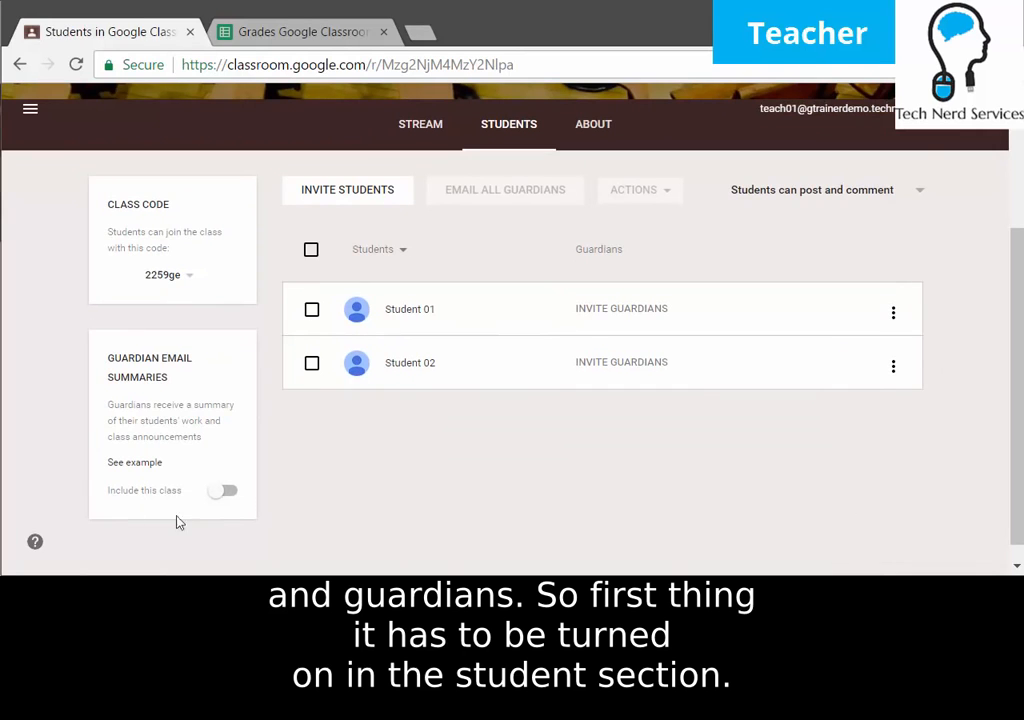
left_click(229, 496)
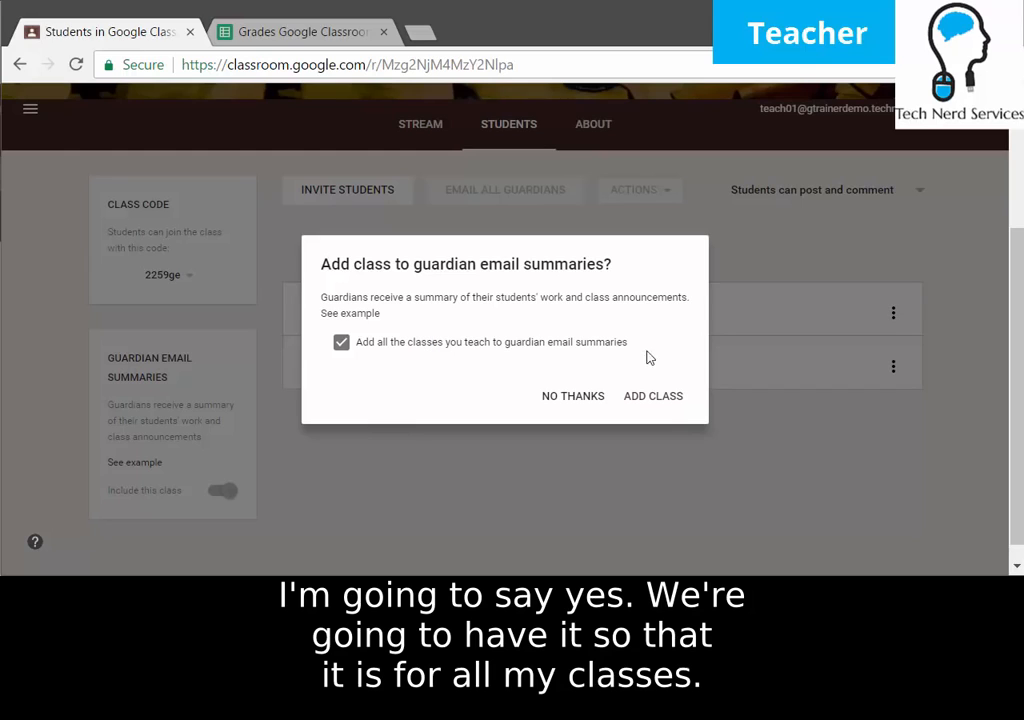
left_click(671, 398)
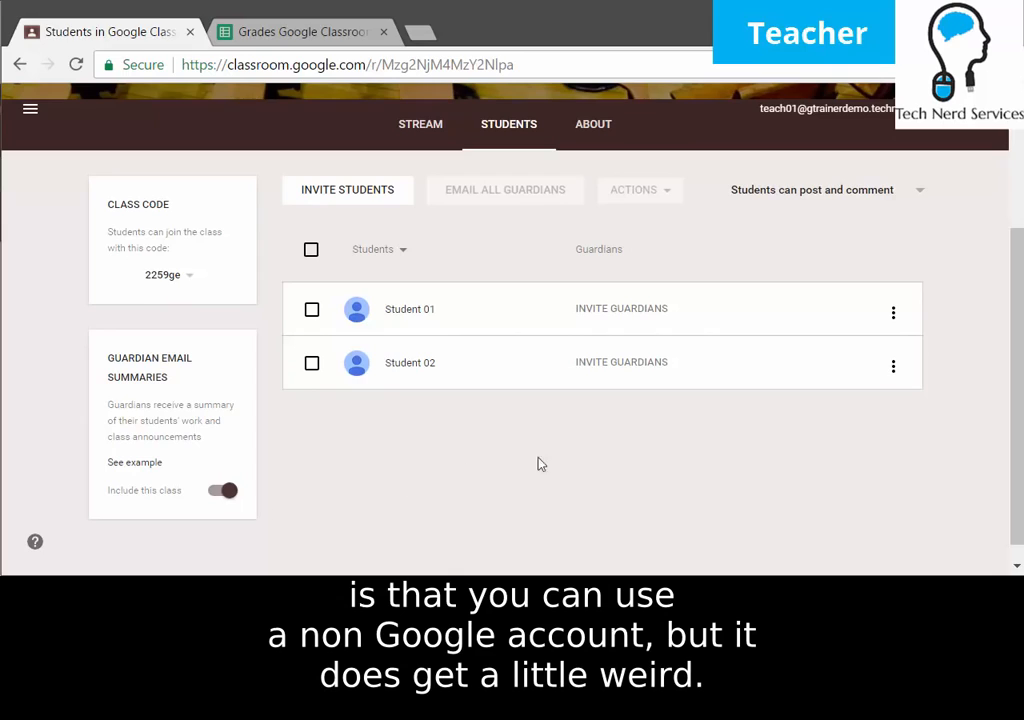
Invite a guardian for Student 01 by entering the parent's e-mail address.
left_click(660, 311)
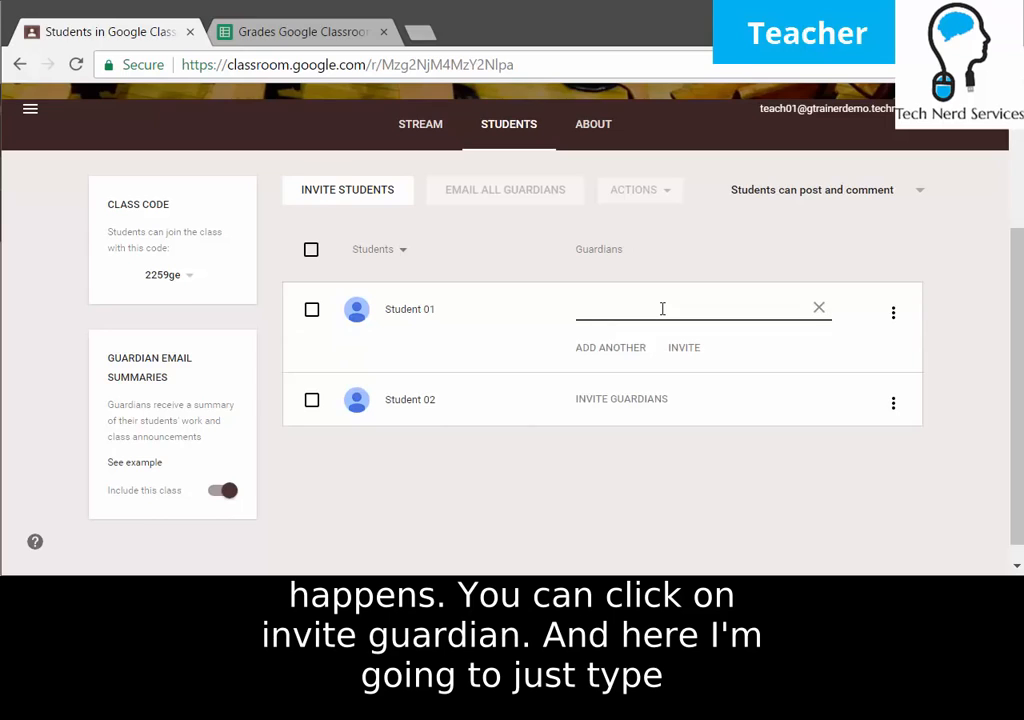
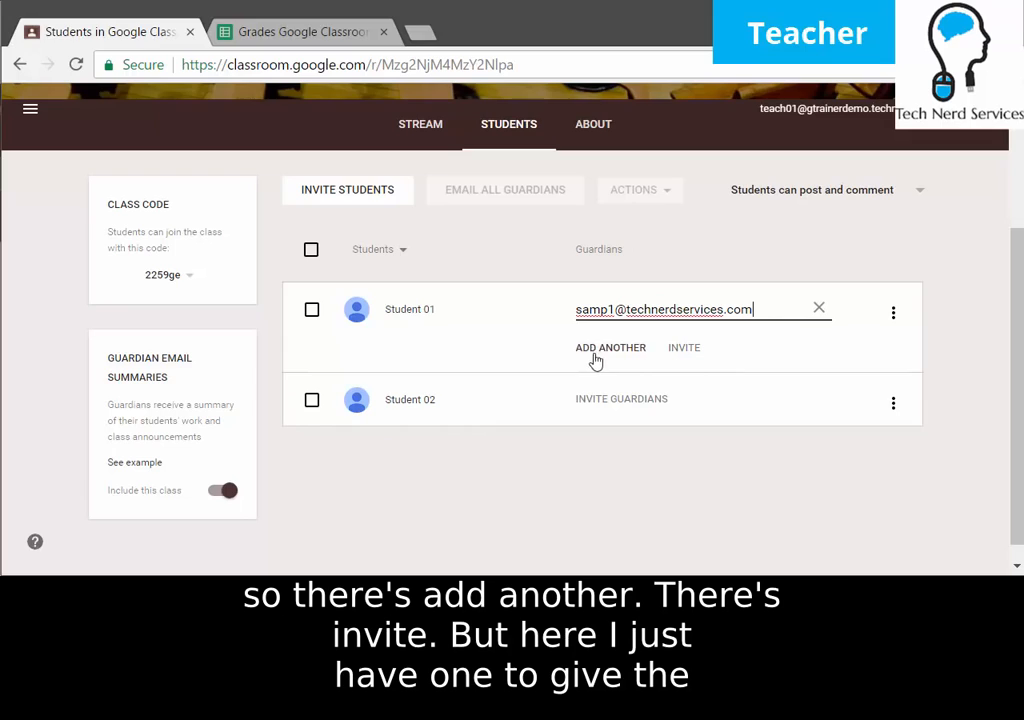
left_click(699, 360)
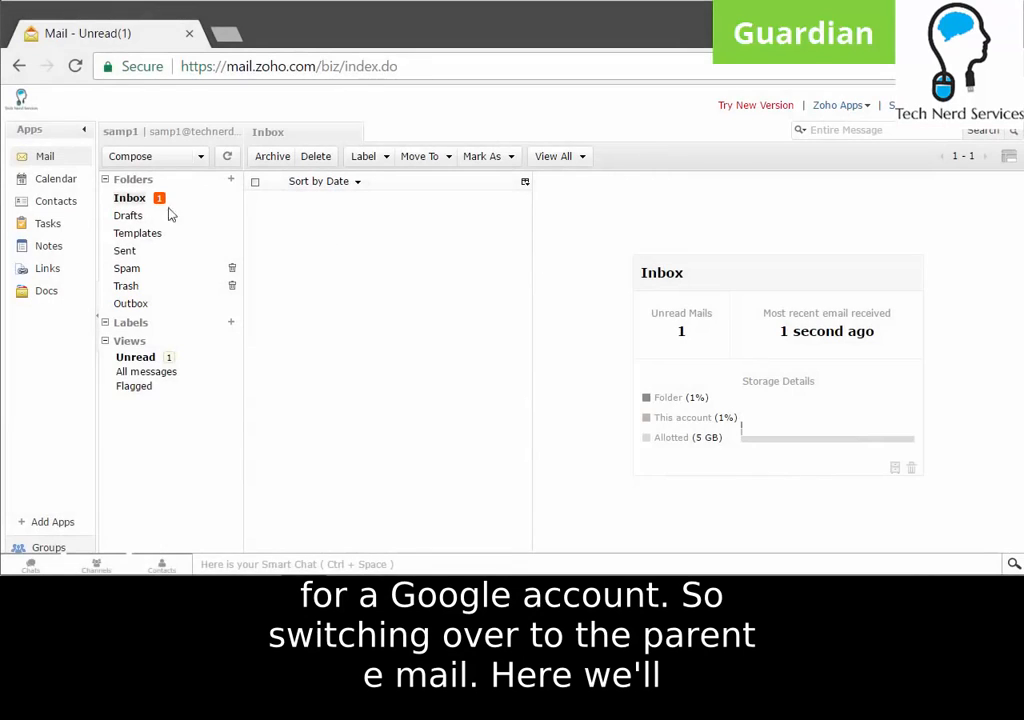
Accept the Classroom guardian invitation from the refreshed inbox and choose to create a new Google account.
key("F5")
left_click(405, 226)
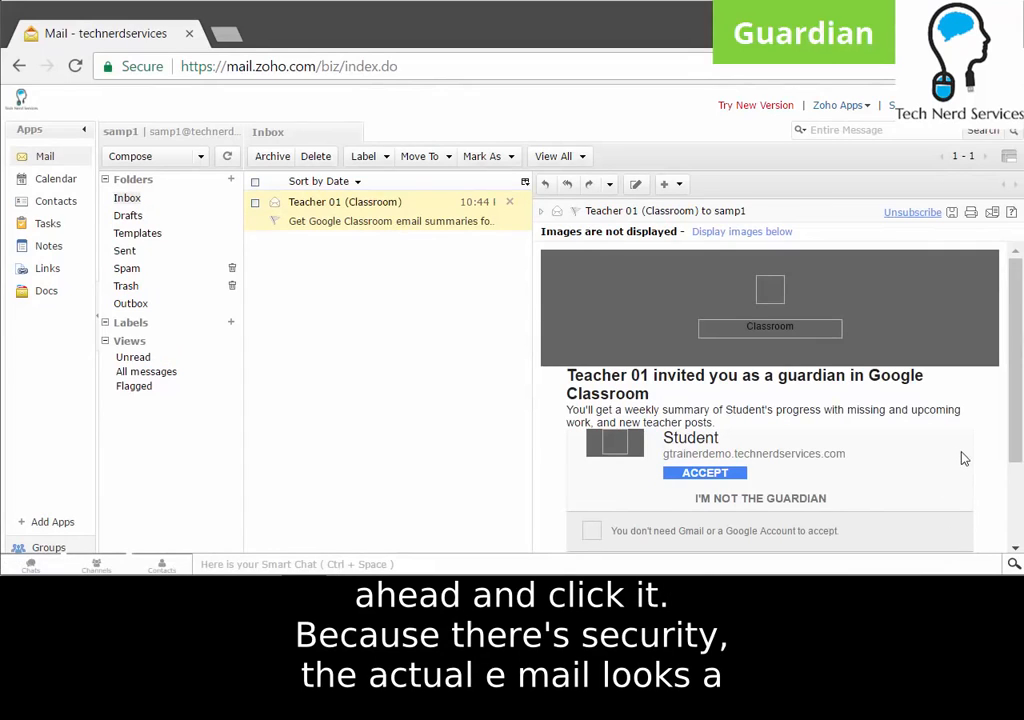
left_click(740, 472)
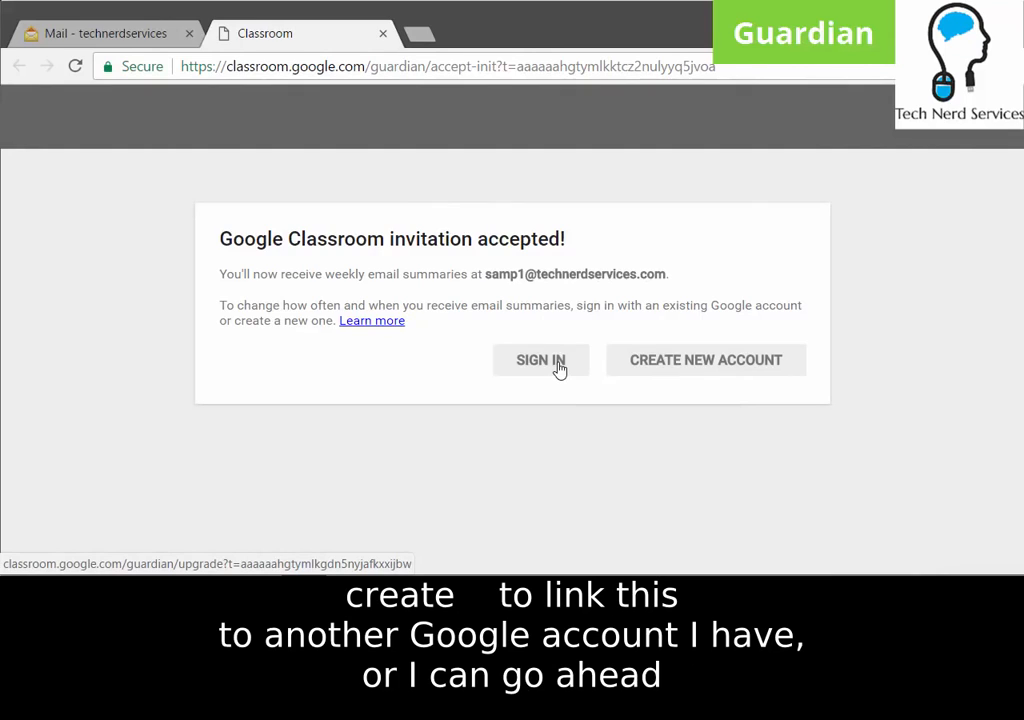
left_click(665, 362)
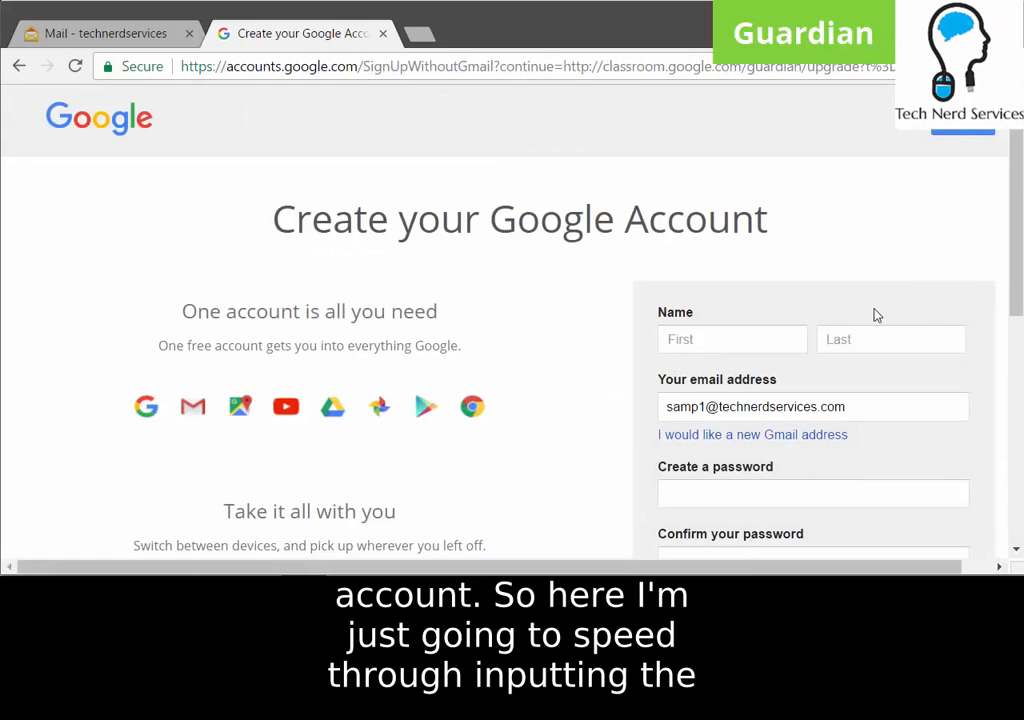
Enter the guardian's first and last name, then set and confirm the account password.
scroll(874, 313, "down", 1)
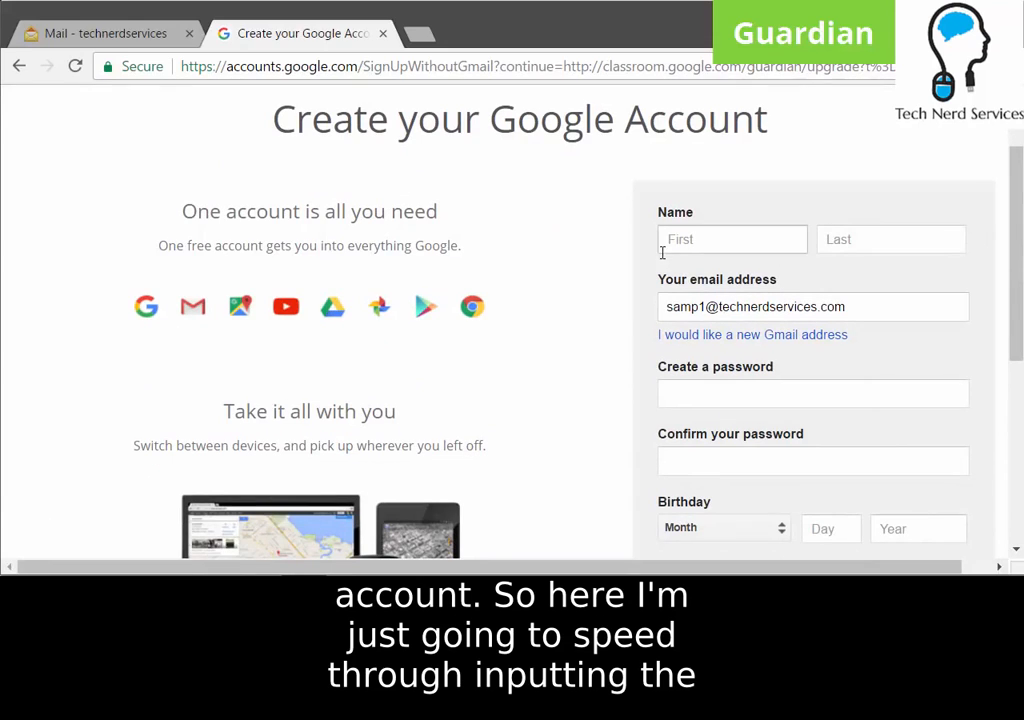
left_click(714, 250)
type("Sample")
left_click(889, 250)
type("Guardian")
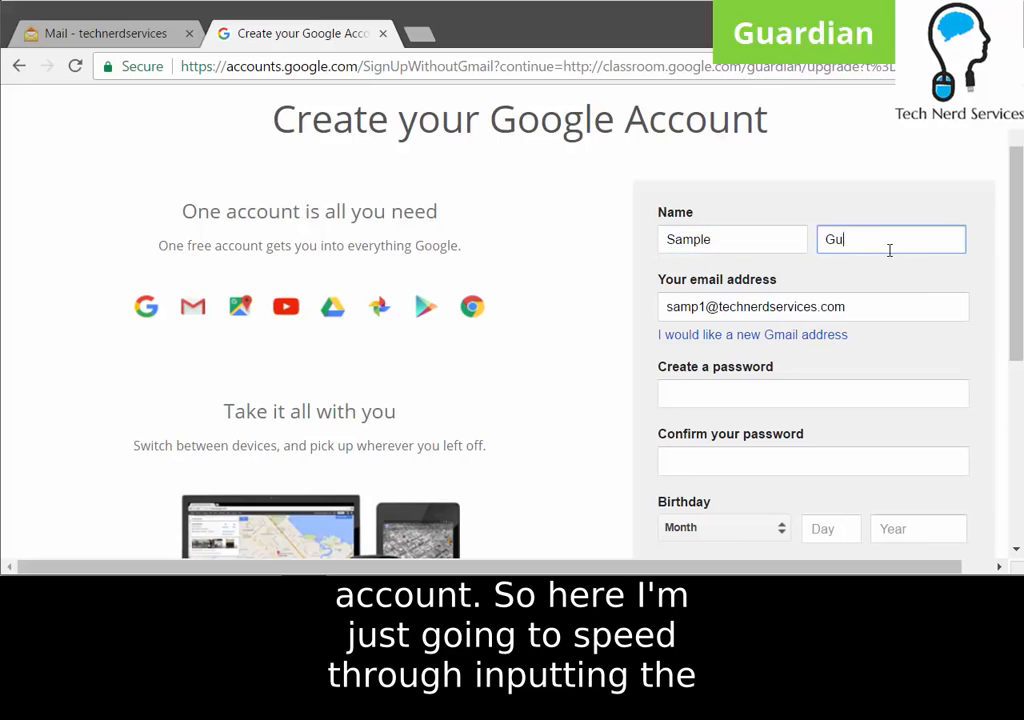
left_click(827, 402)
type("•••••••••")
key("Tab")
type("•••••••••")
Set birthday July 1, 1980 and gender Male, then submit and agree to the terms.
scroll(827, 402, "down", 2)
left_click(722, 327)
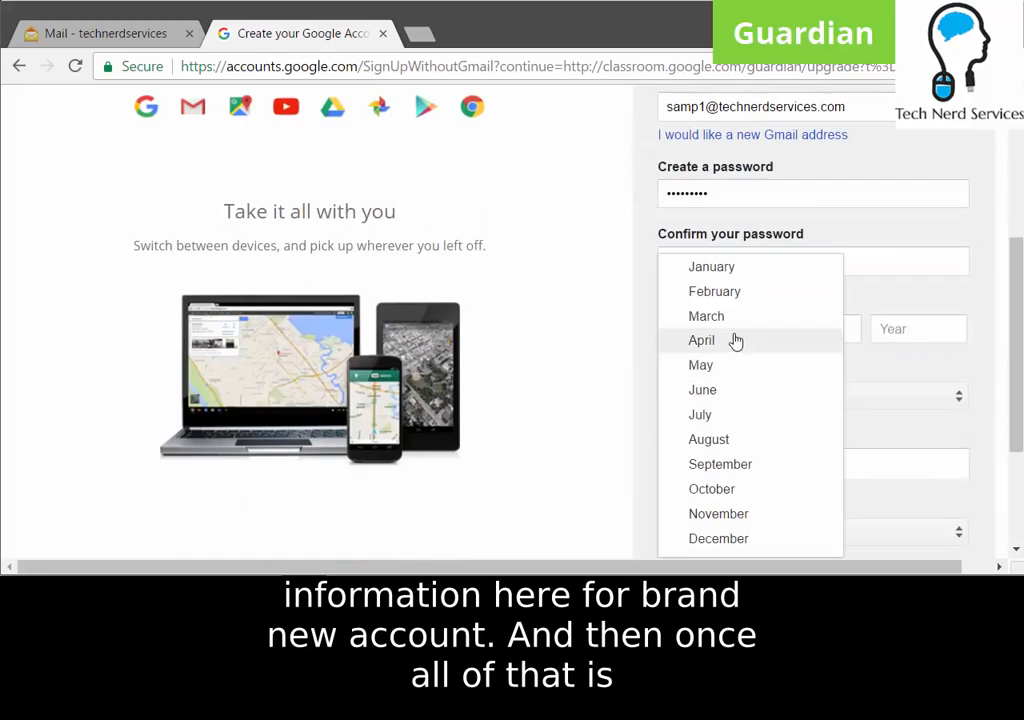
left_click(763, 414)
left_click(830, 328)
type("1")
left_click(912, 324)
type("1980")
scroll(919, 419, "down", 2)
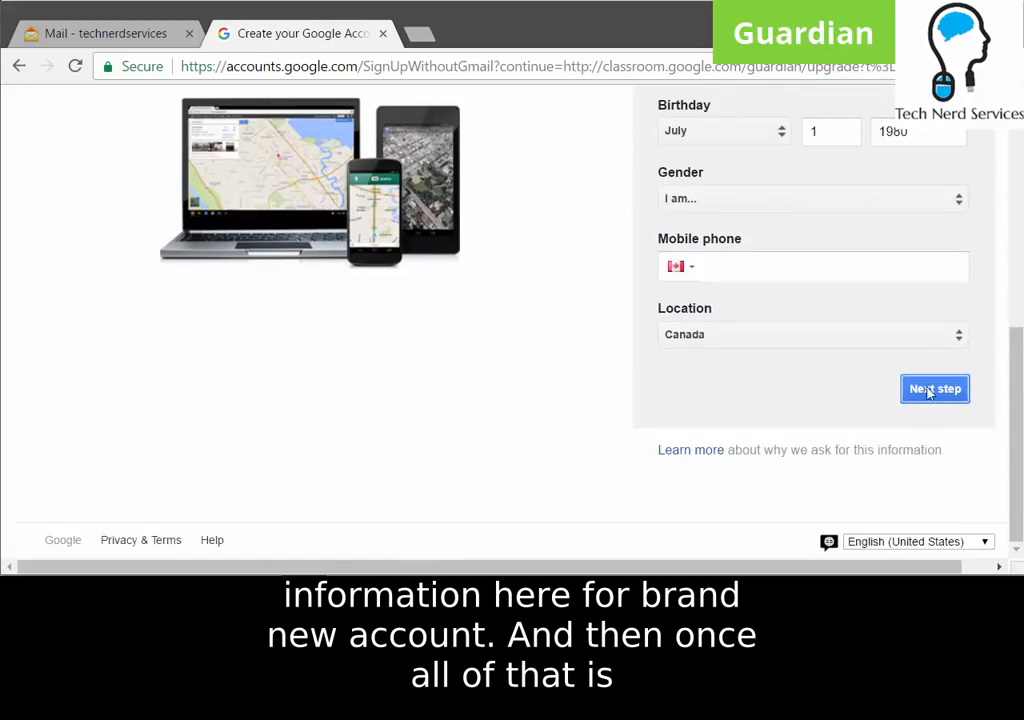
left_click(745, 199)
left_click(745, 231)
left_click(932, 398)
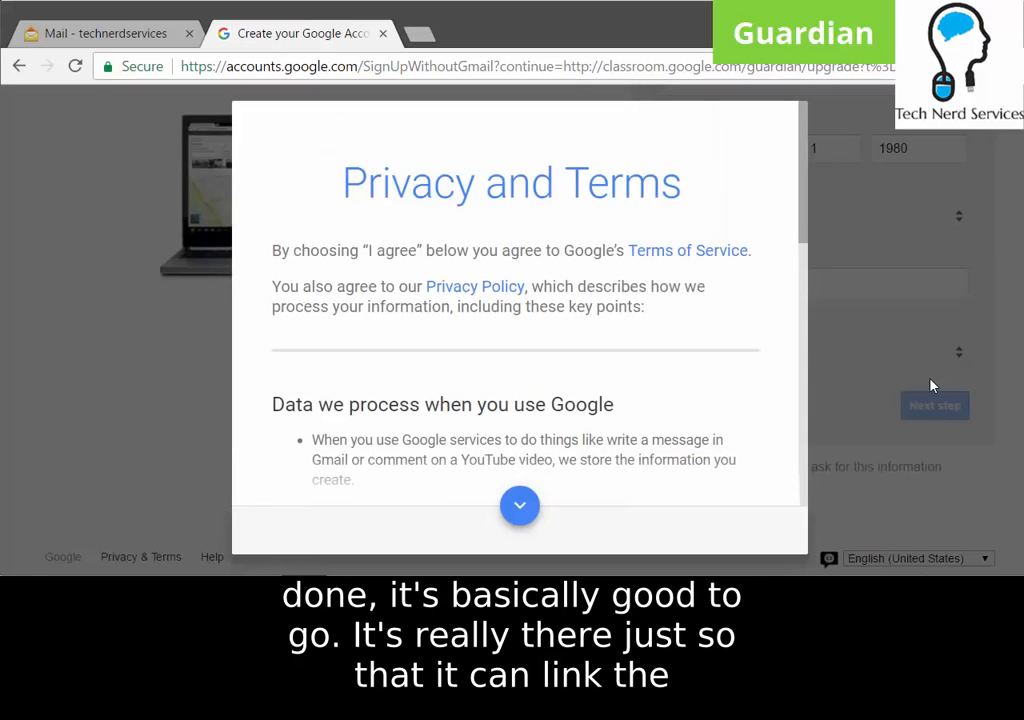
scroll(680, 360, "down", 10)
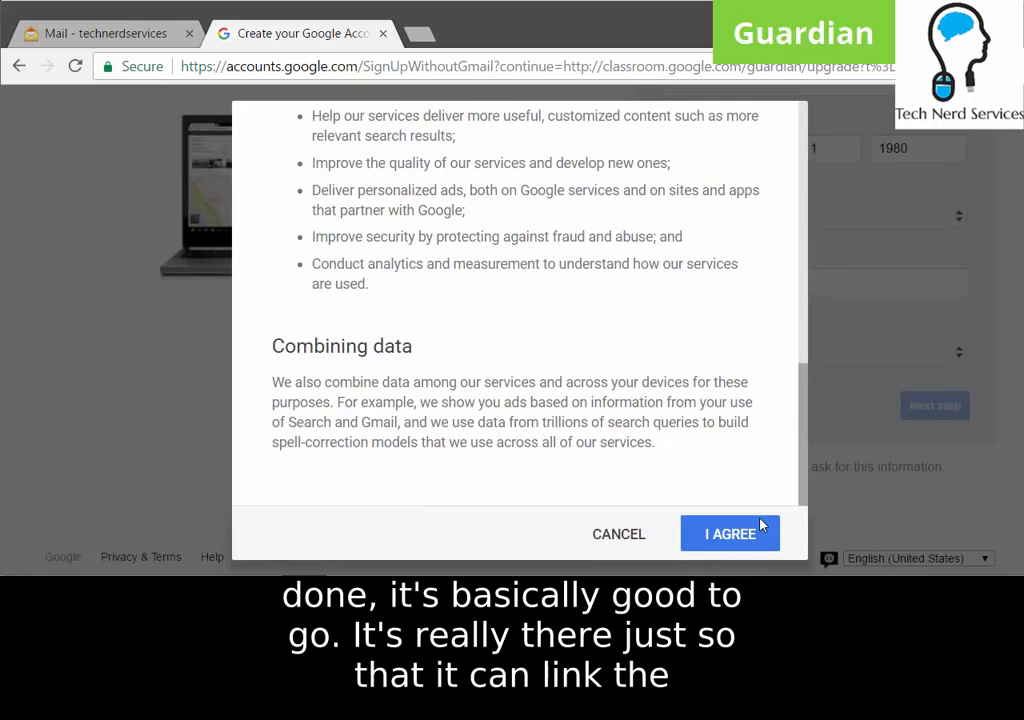
left_click(752, 537)
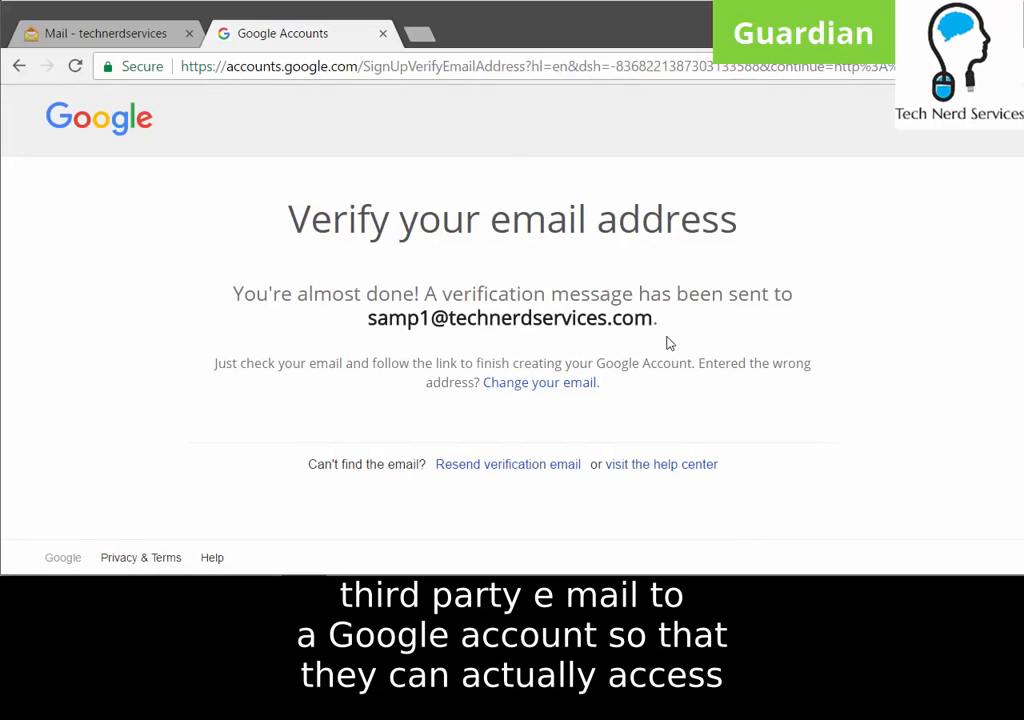
In the guardian's Zoho mailbox, open the Google verification email and follow its verification link.
left_click(115, 36)
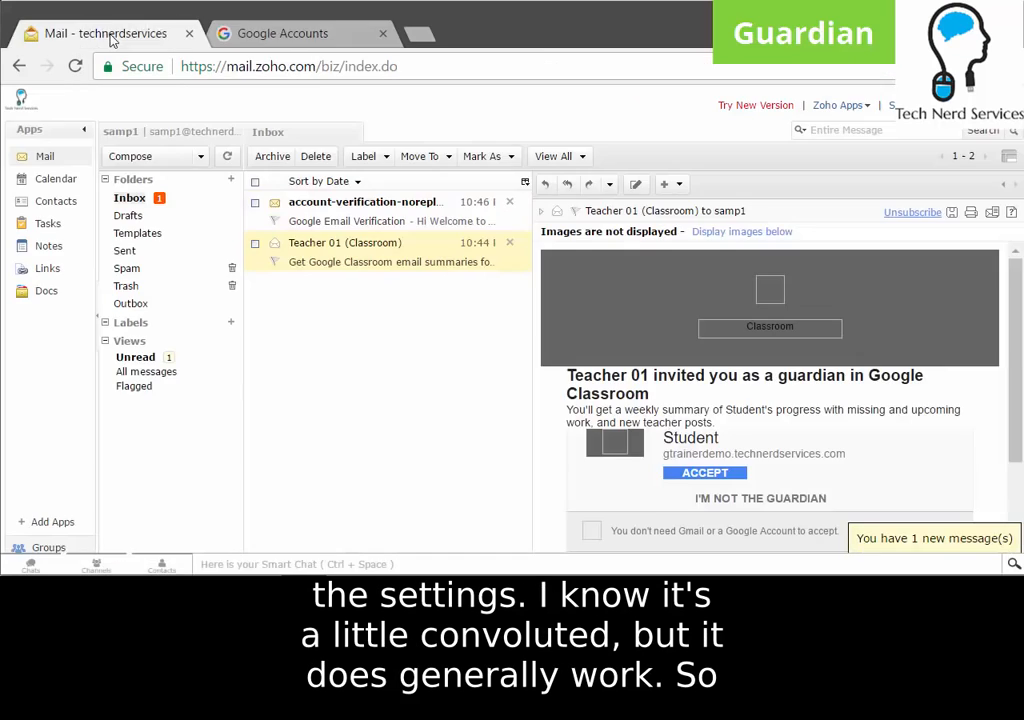
left_click(383, 226)
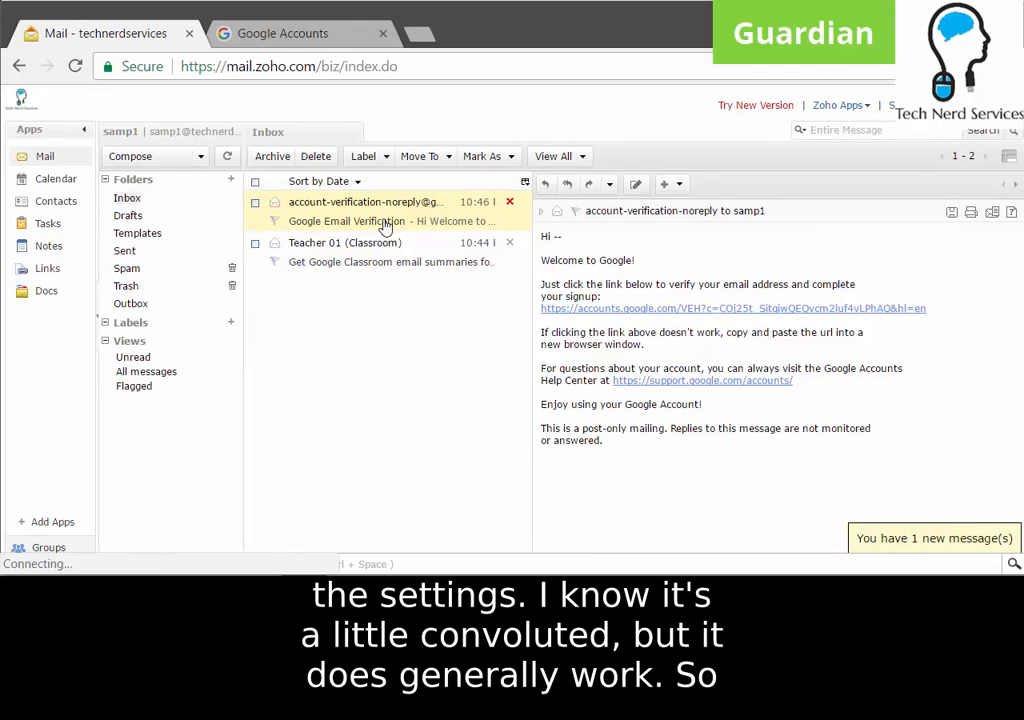
left_click(665, 309)
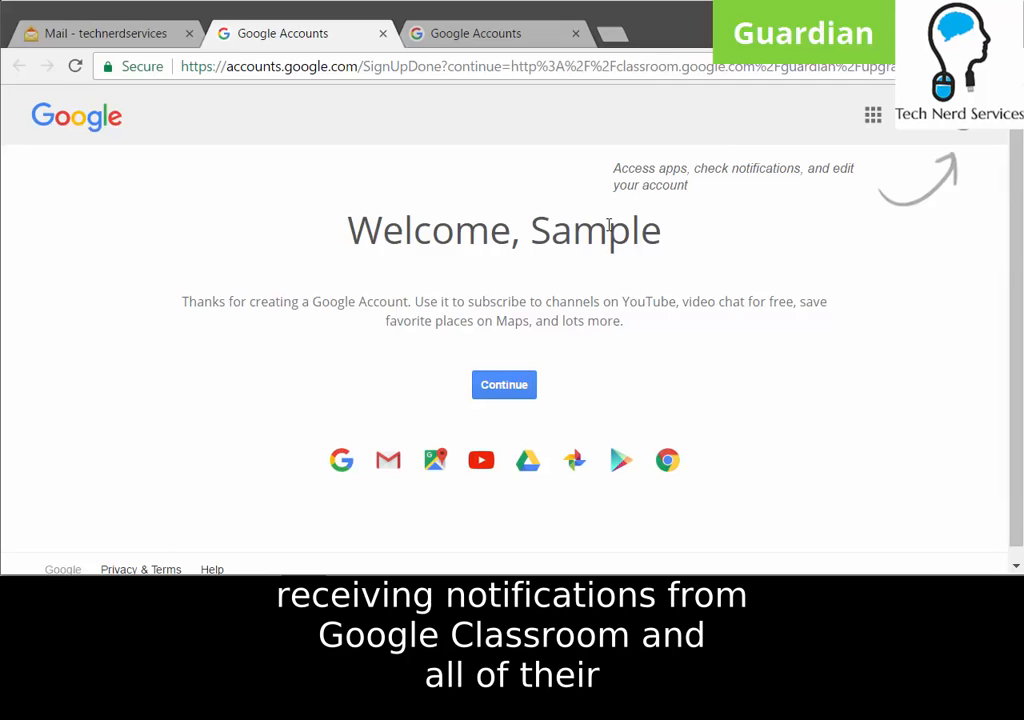
Continue past the welcome page and keep Student 01's email summary frequency at Weekly.
left_click(503, 388)
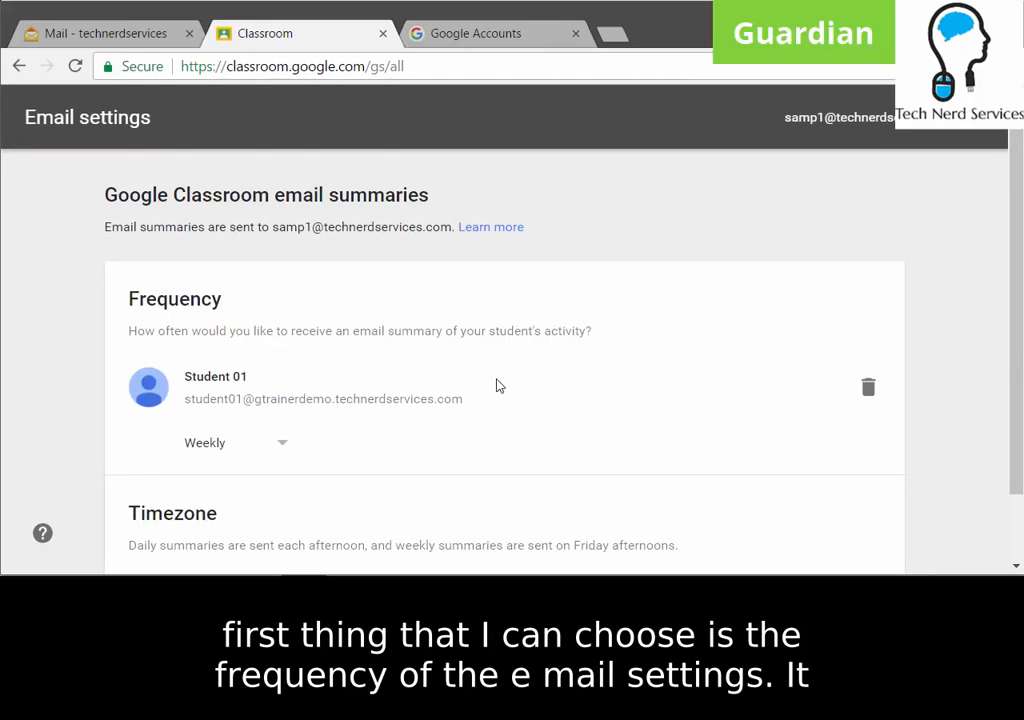
scroll(500, 386, "down", 2)
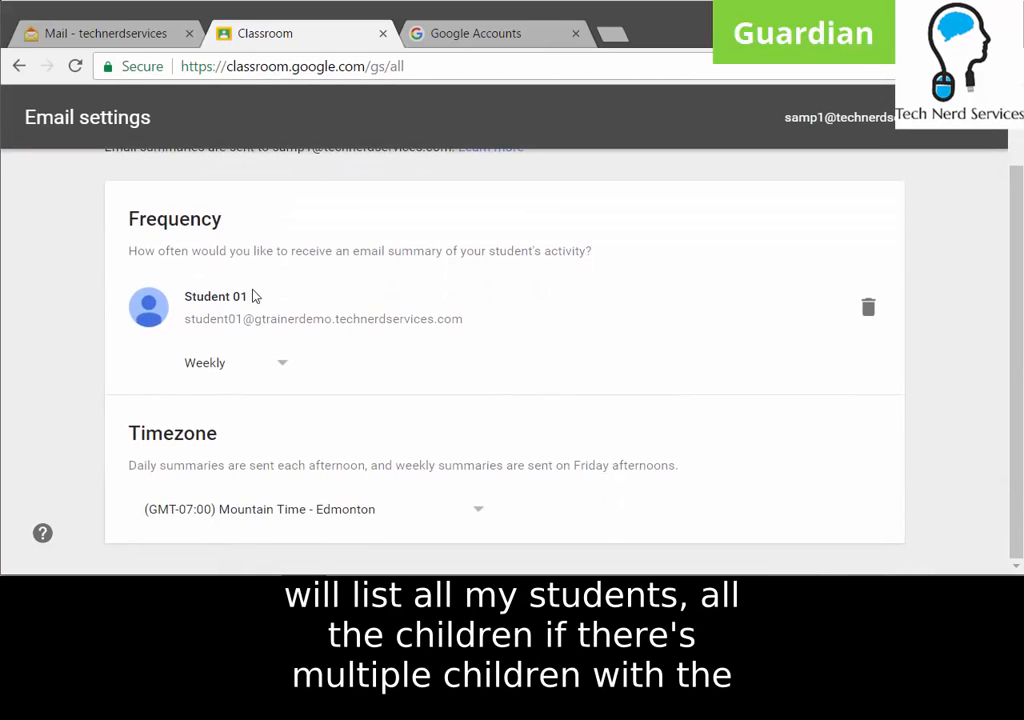
left_click(263, 370)
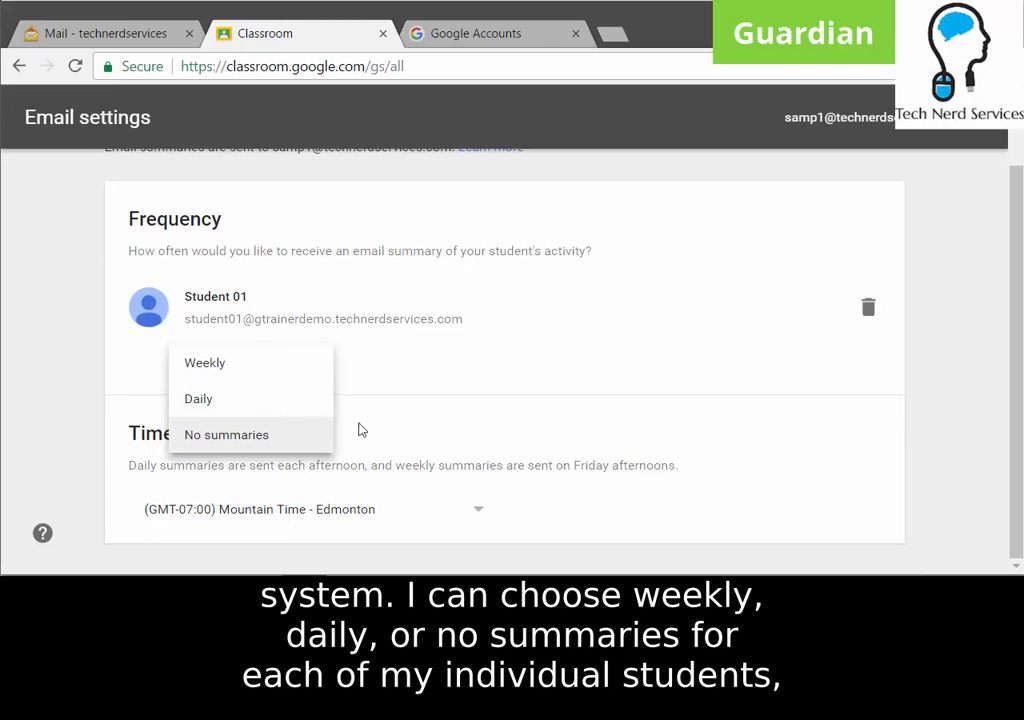
left_click(433, 425)
scroll(440, 430, "up", 1)
scroll(466, 440, "down", 1)
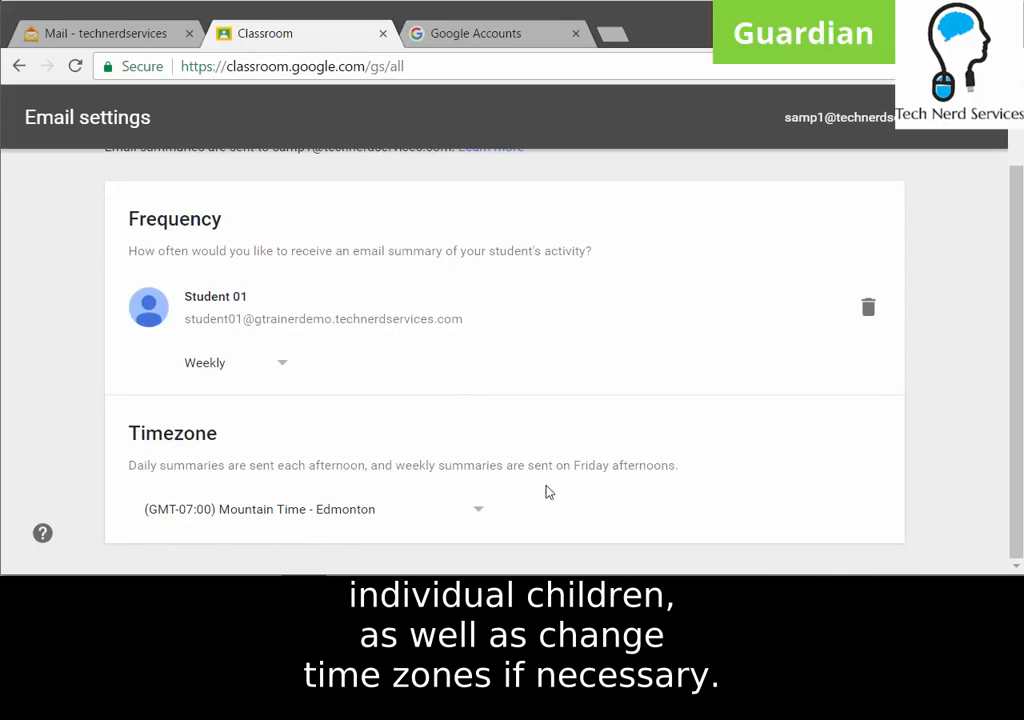
scroll(567, 463, "up", 1)
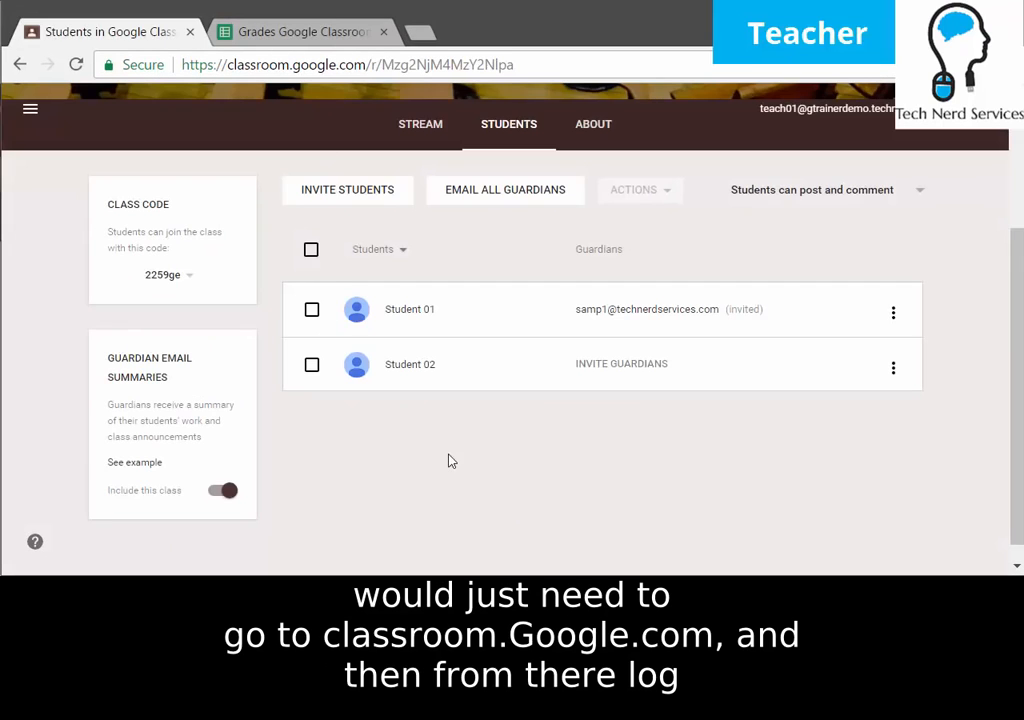
Reload the teacher's Students page so Student 01's guardian shows as linked.
left_click(75, 64)
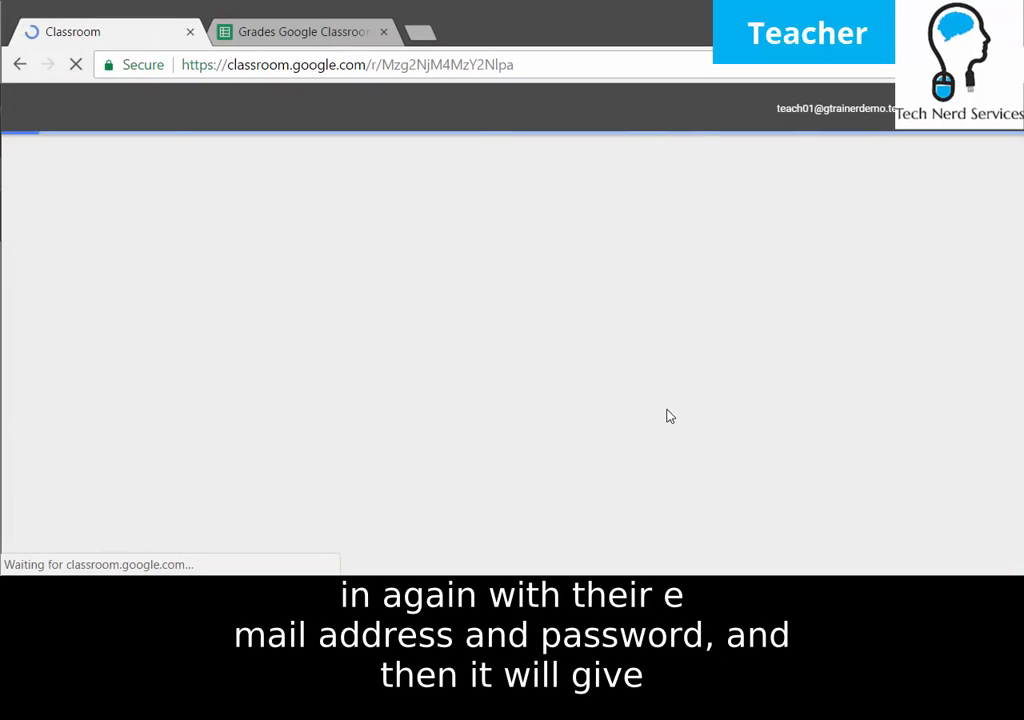